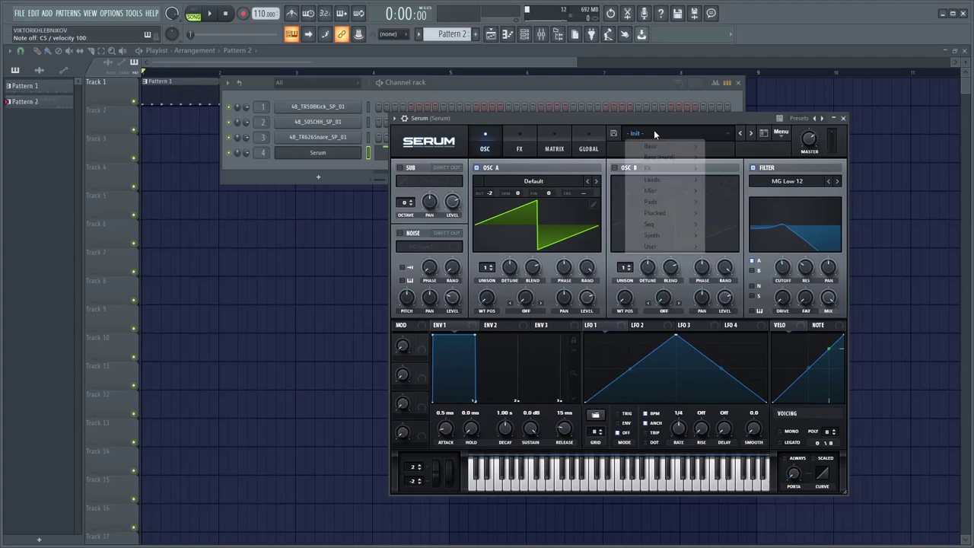
Initialize the Serum preset and lower oscillator A's octave to -2
click(767, 133)
click(778, 133)
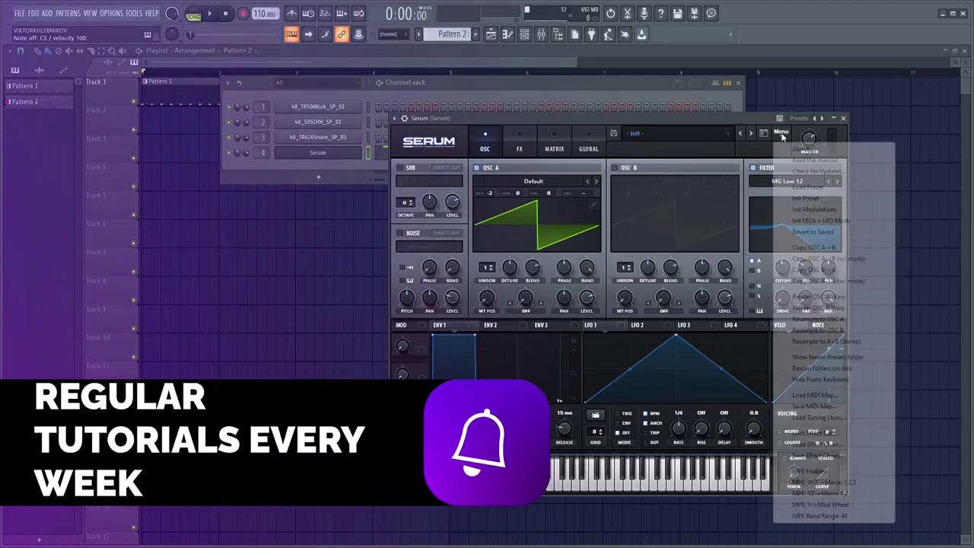
click(577, 111)
drag(577, 112, 599, 122)
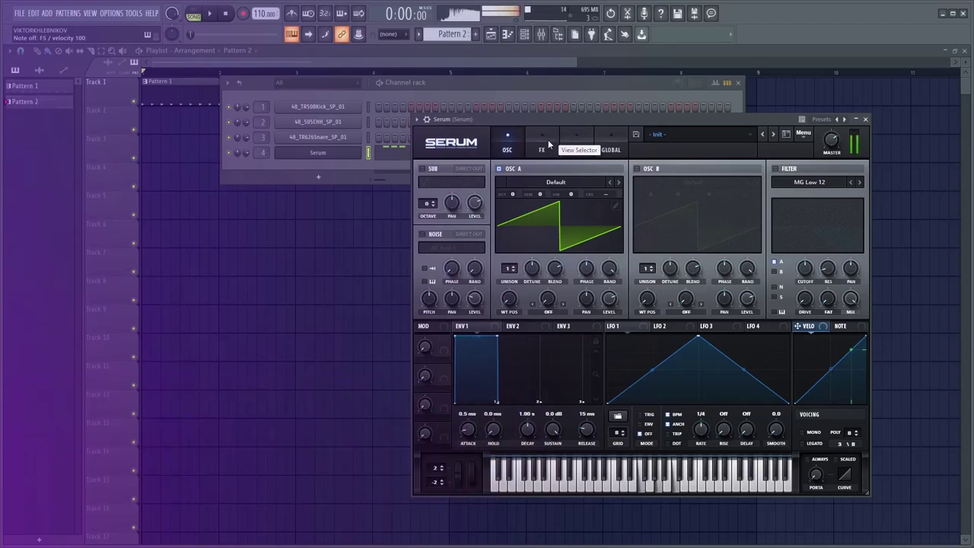
drag(515, 192, 511, 209)
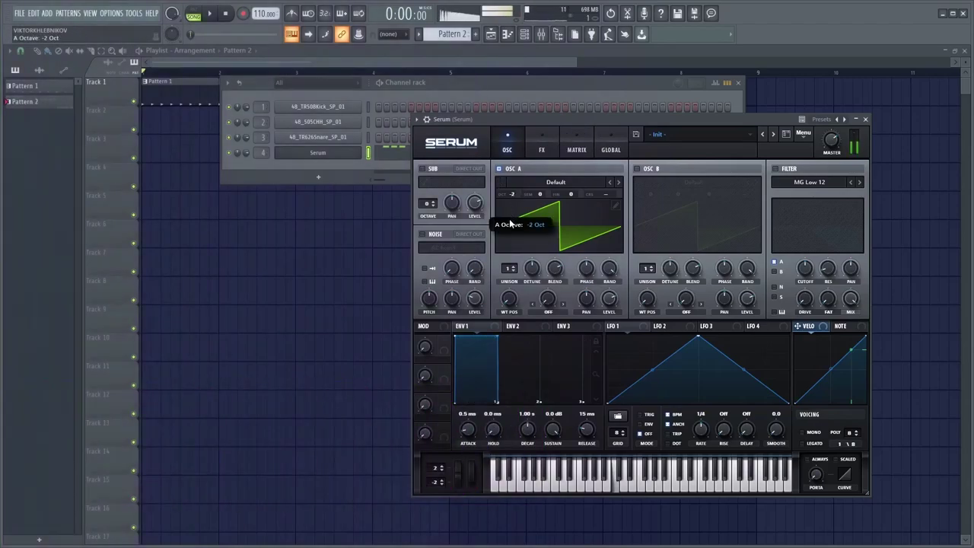
Enable the Serum filter, choose the MG Low 18 type and raise its resonance to about 31%
click(775, 169)
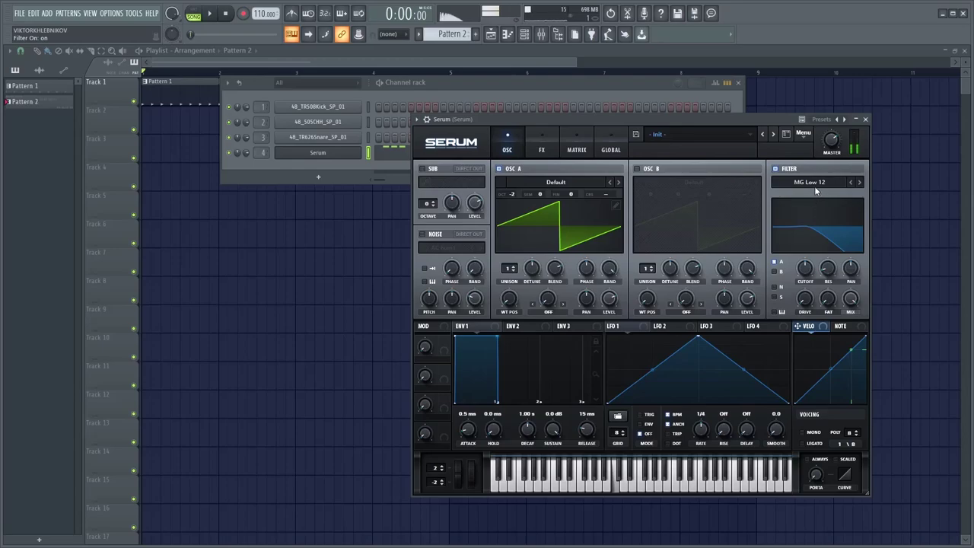
click(814, 188)
mouse_move(822, 194)
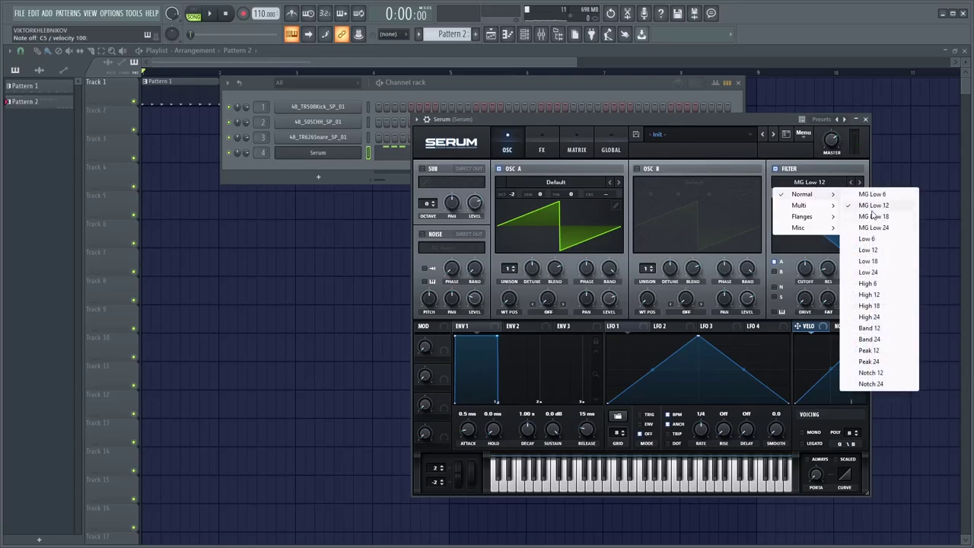
click(872, 215)
drag(807, 245, 833, 251)
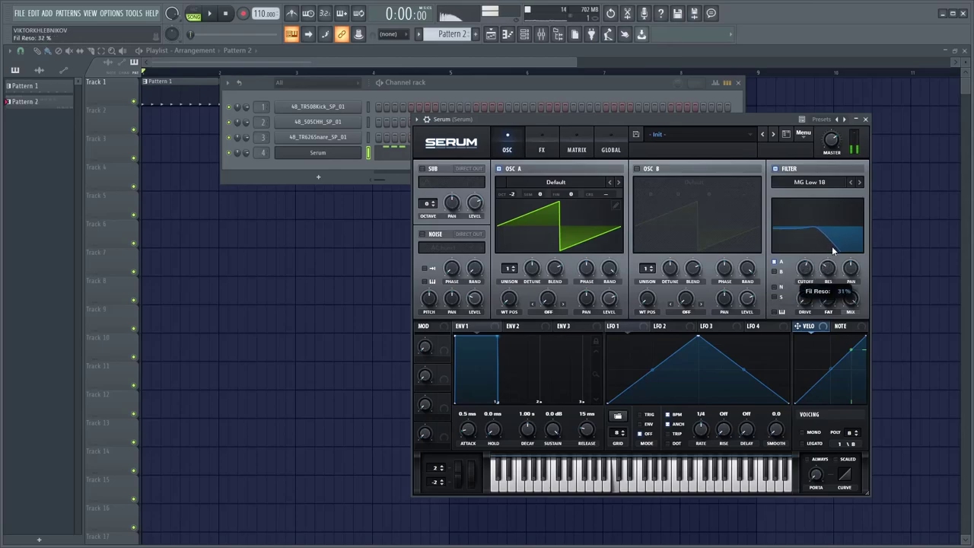
Start song playback and place a Pattern 2 clip on Track 2 from the first bar
key(space)
click(178, 108)
drag(226, 120, 187, 121)
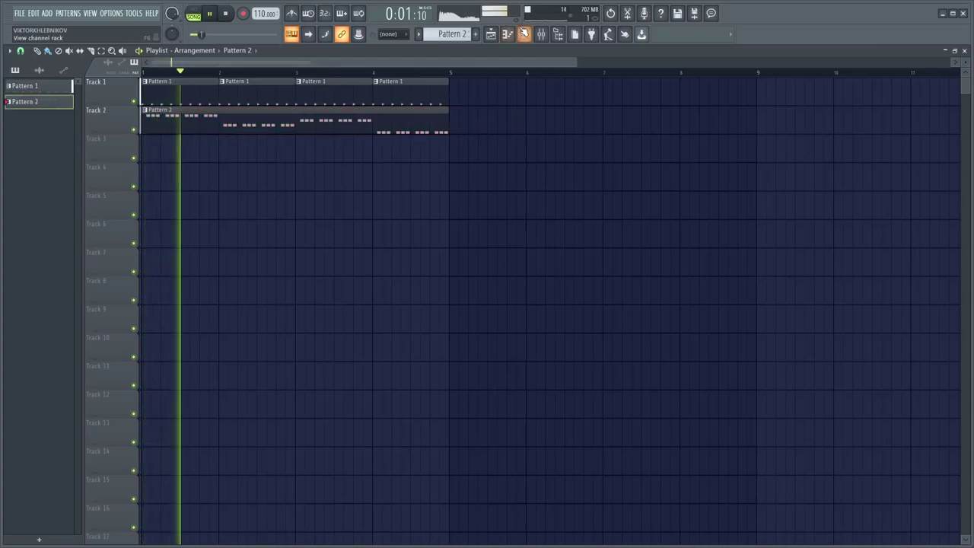
Reopen the Serum channel and fine-tune its filter, setting the cutoff to about 410 Hz and adjusting the type and resonance
click(523, 34)
click(318, 153)
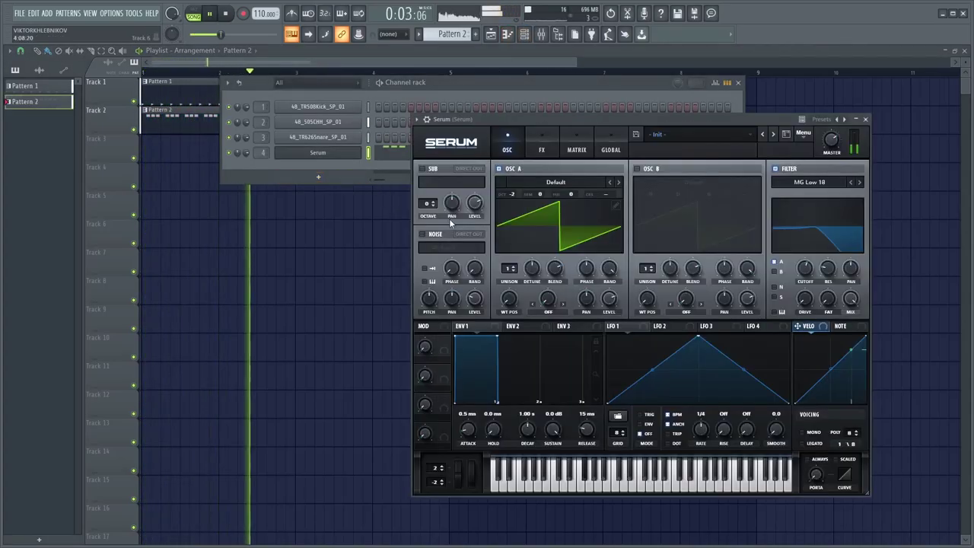
drag(804, 267, 804, 264)
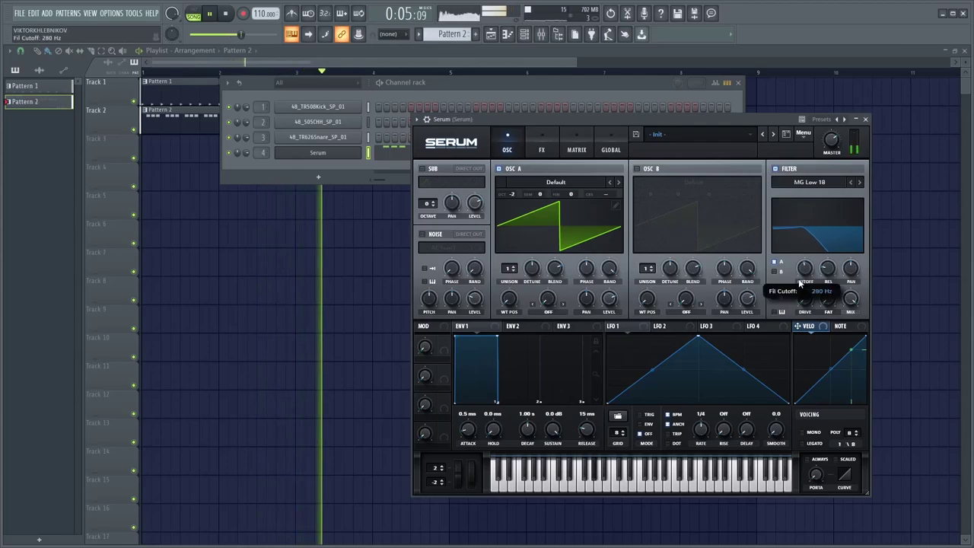
click(813, 185)
mouse_move(795, 192)
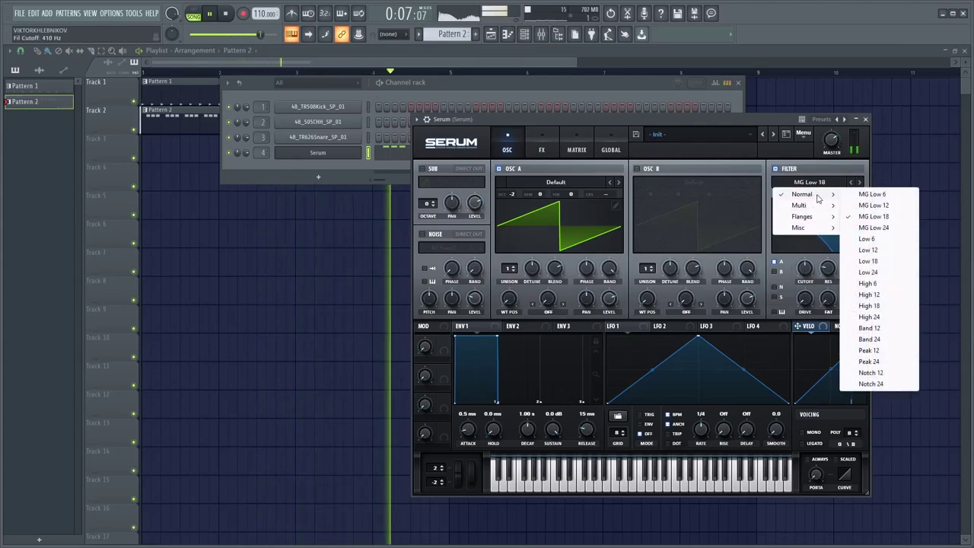
click(862, 210)
drag(828, 268, 808, 278)
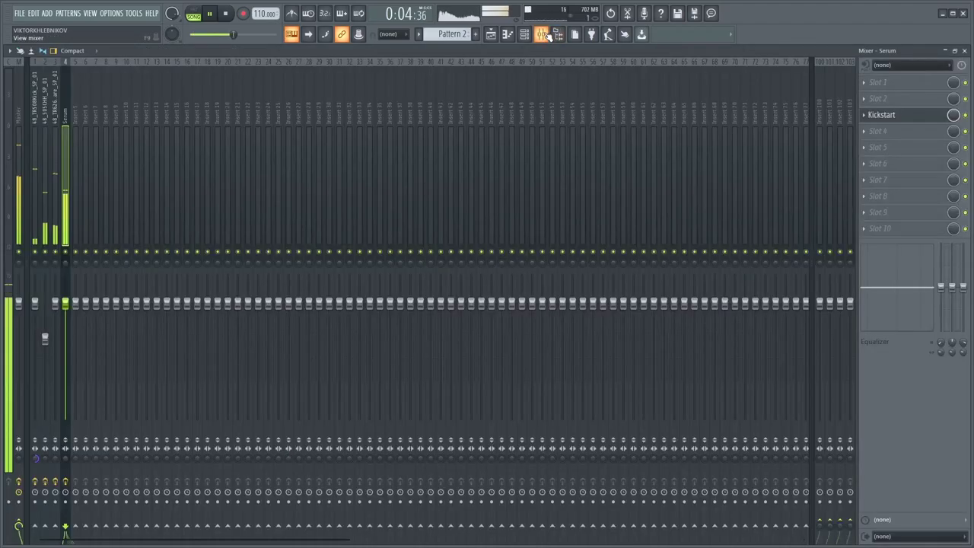
Load Fruity Parametric EQ 2 in slot 2 of the Serum mixer insert, roll off the highs and boost band 3 about 5.7 dB at 74 Hz
key(F9)
click(885, 101)
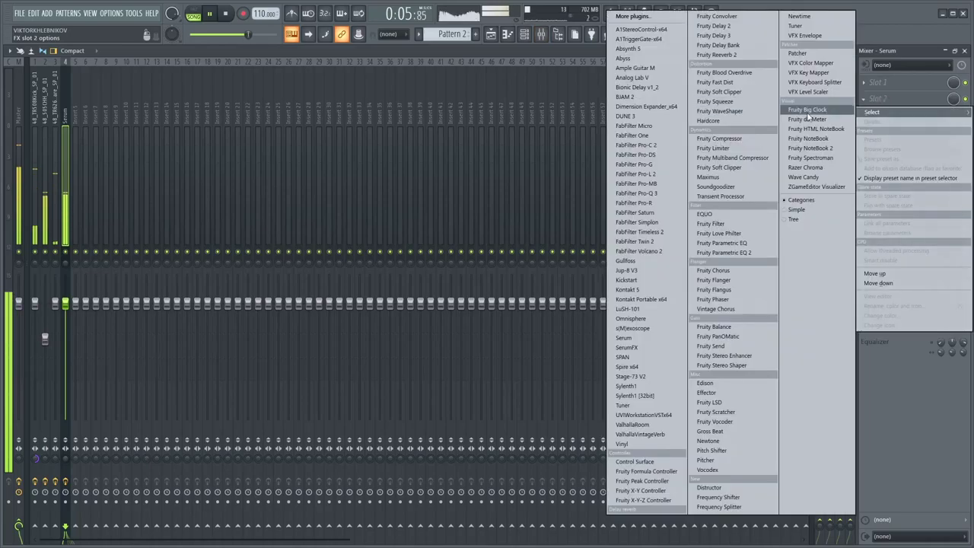
click(728, 243)
drag(174, 220, 101, 203)
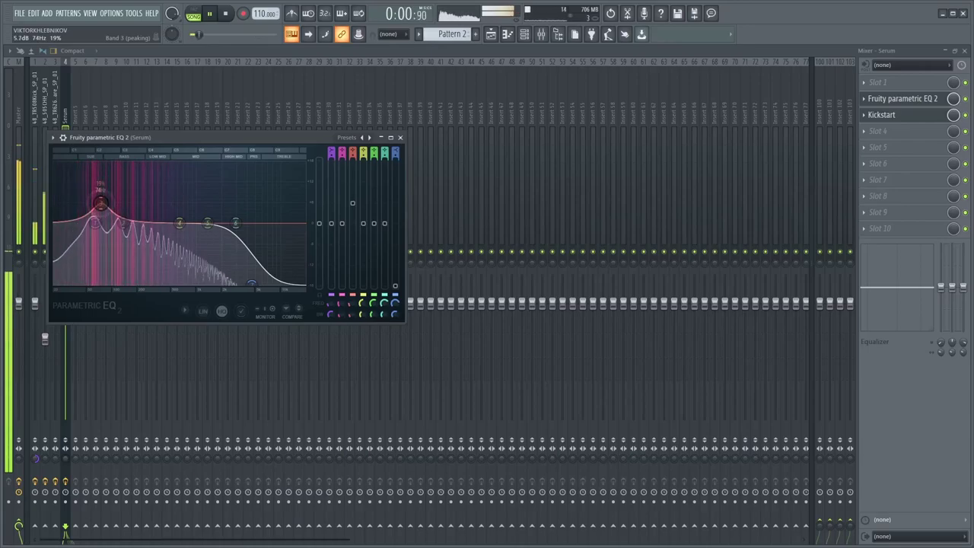
Open FabFilter Pro-Q 3 on the kick's mixer insert and add a slight dip of about -0.15 dB just above the 53 Hz boost
click(38, 108)
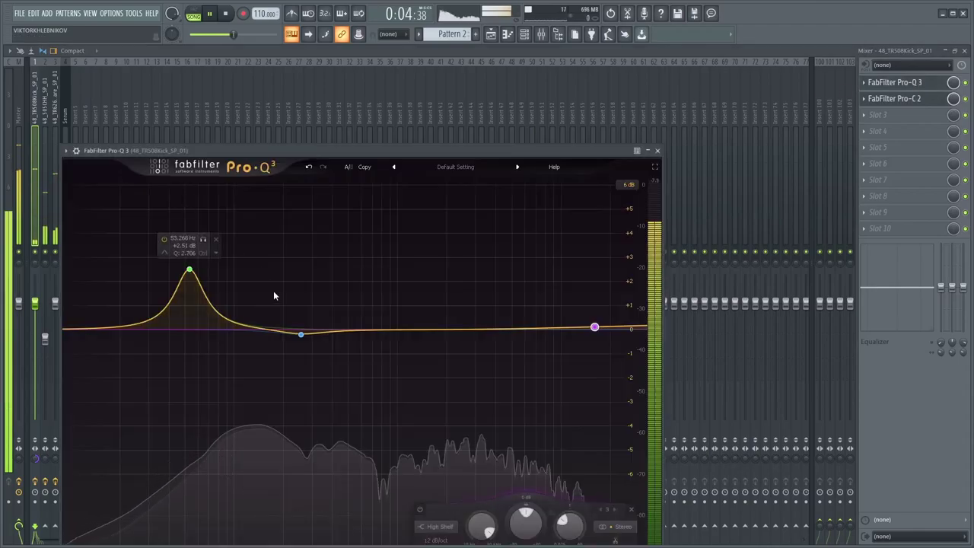
drag(272, 331, 225, 335)
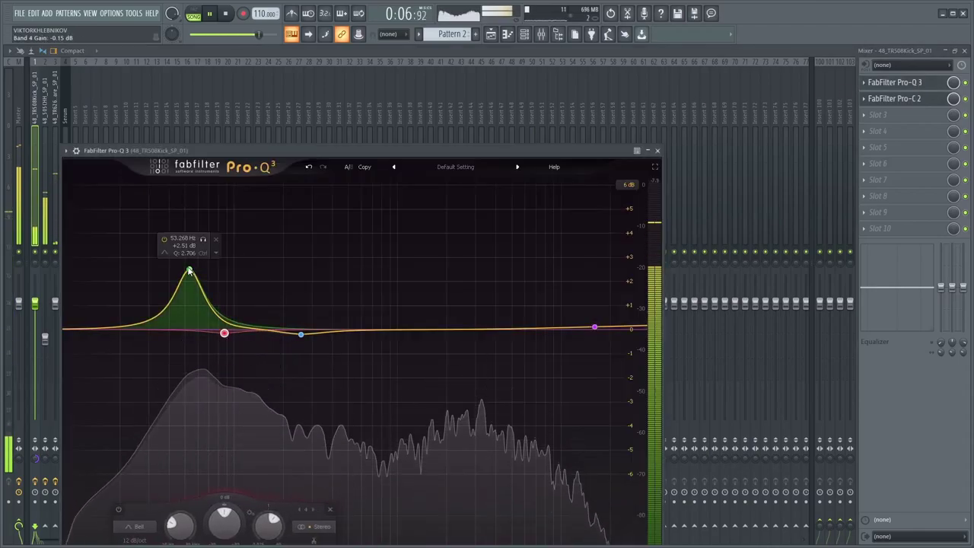
right_click(189, 271)
click(217, 349)
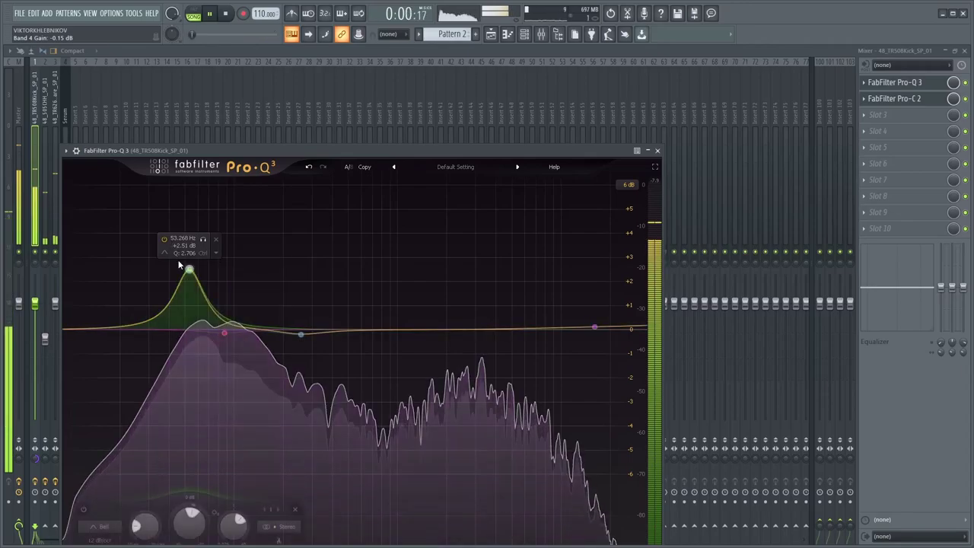
Adjust the kick's new EQ dip to about 76 Hz, -0.72 dB and a Q of about 4.4, and audition it
drag(225, 338, 214, 342)
scroll(214, 341, up, 5)
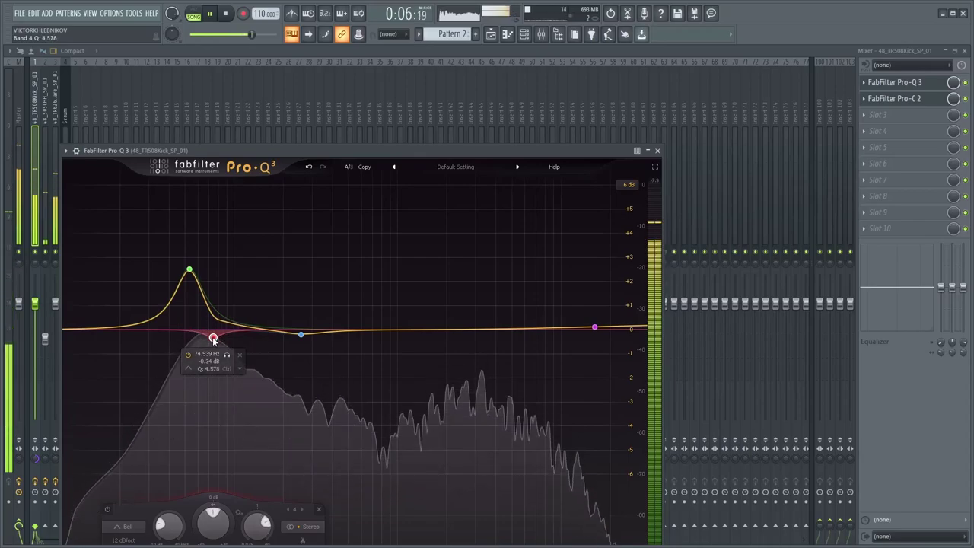
scroll(214, 340, down, 1)
drag(214, 341, 214, 347)
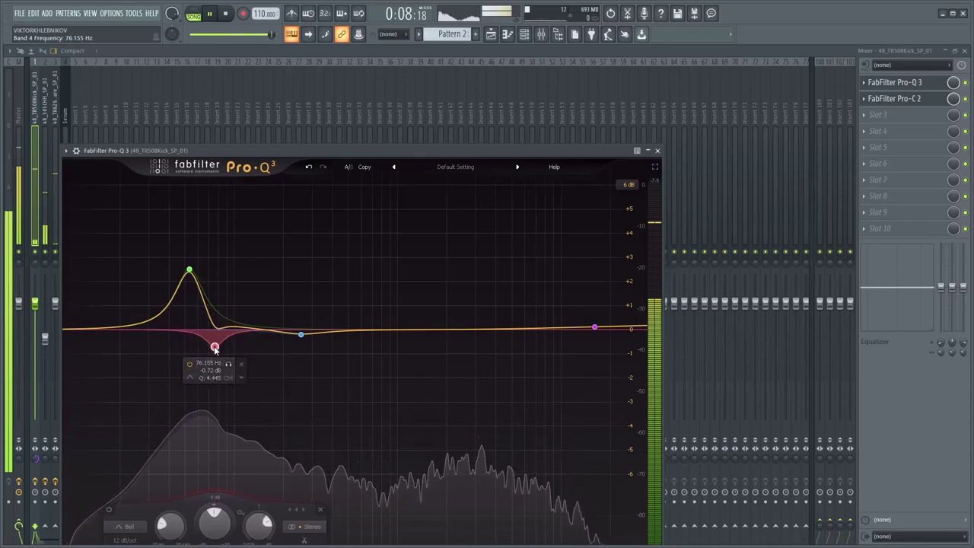
click(230, 363)
click(228, 363)
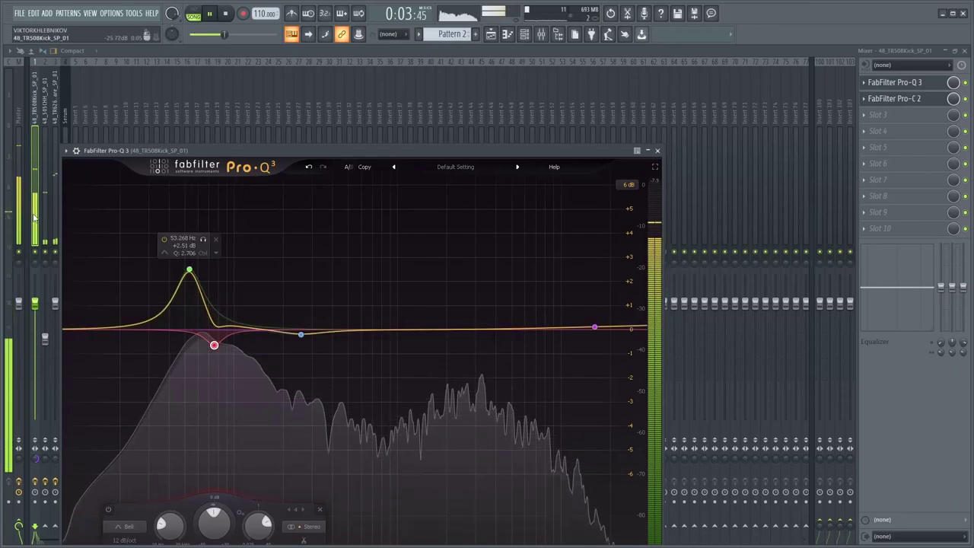
Close the kick's equalizer, select the Serum mixer insert and stop playback
key(Escape)
click(55, 216)
click(65, 206)
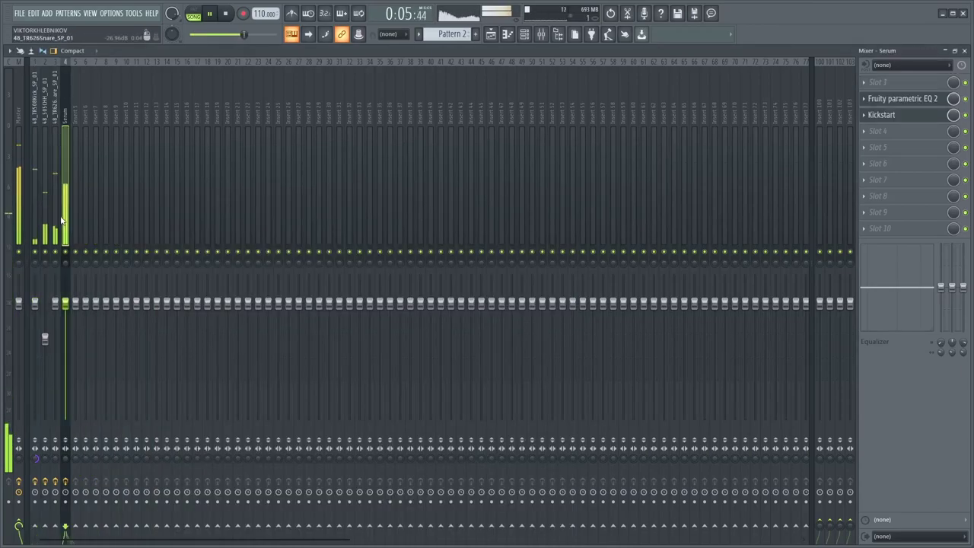
key(space)
Insert a second Serum instrument into the channel rack and play a test note on it
click(538, 33)
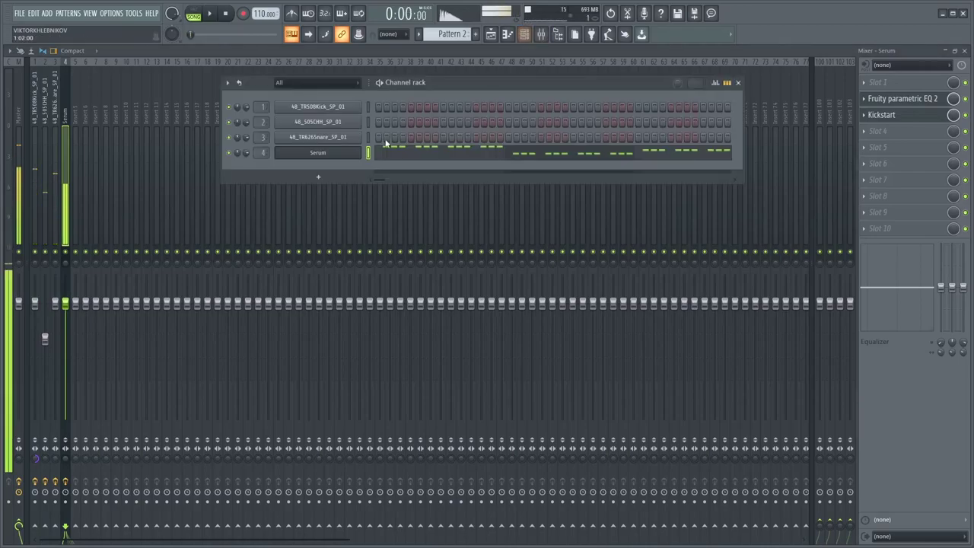
right_click(320, 153)
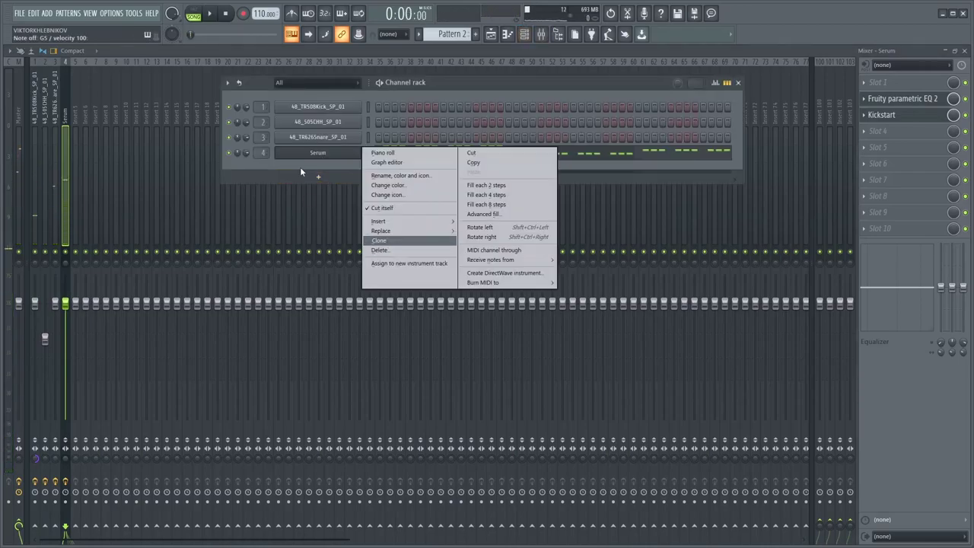
mouse_move(375, 236)
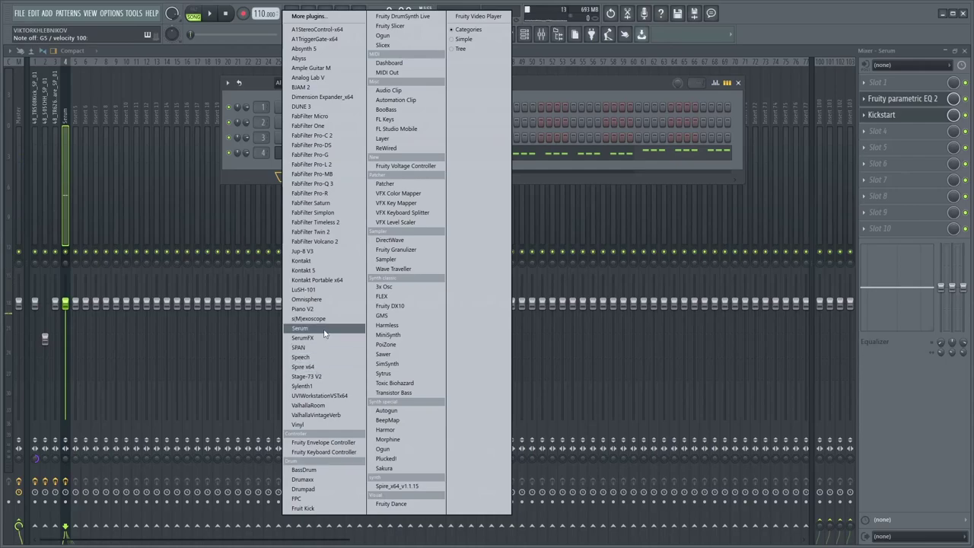
click(301, 328)
drag(272, 164, 443, 158)
key(r)
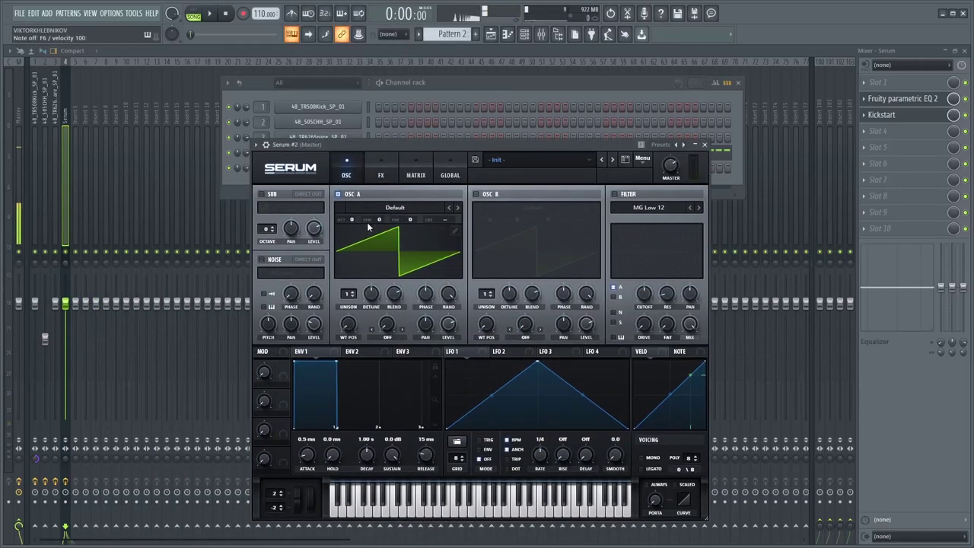
Set oscillator A of the second Serum to octave -2 with 4 unison voices and reduce the detune
drag(349, 221, 351, 241)
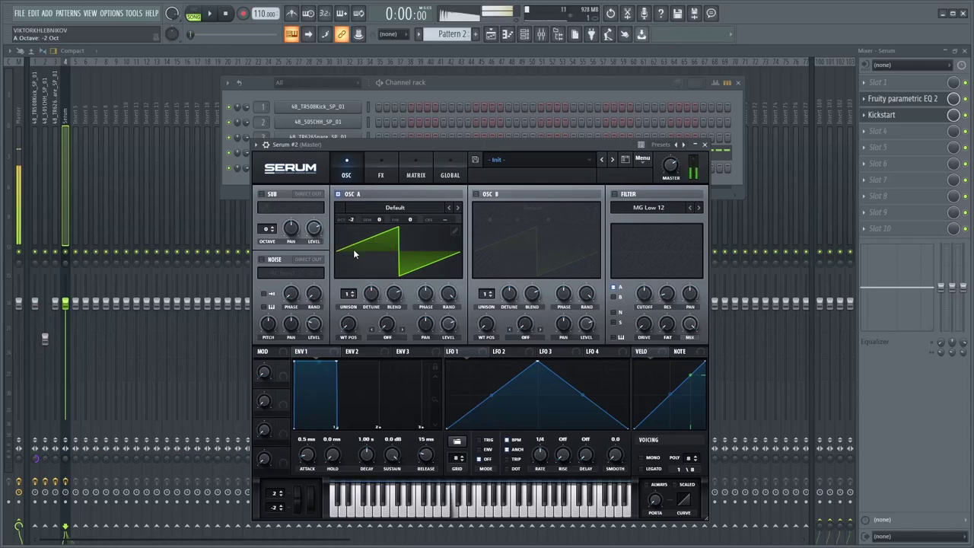
drag(347, 294, 350, 259)
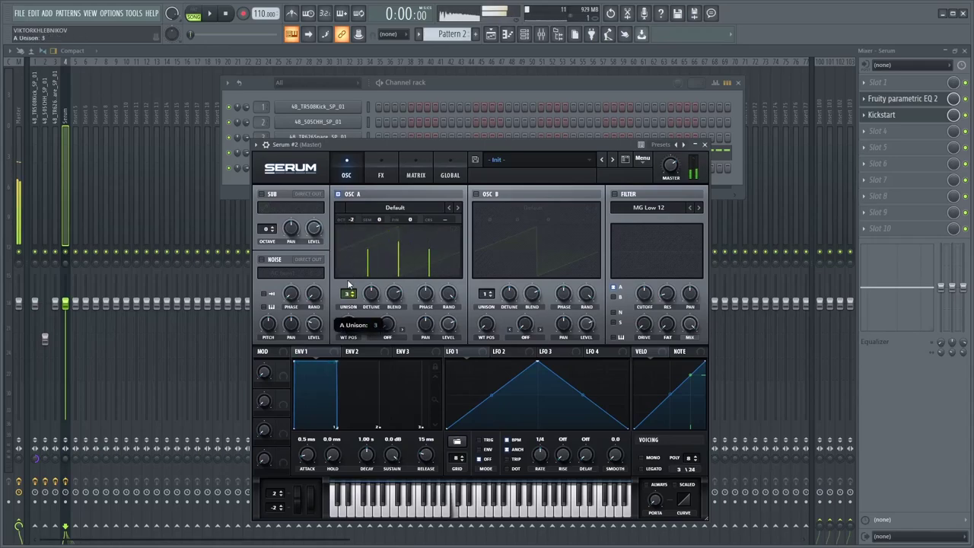
drag(371, 294, 389, 326)
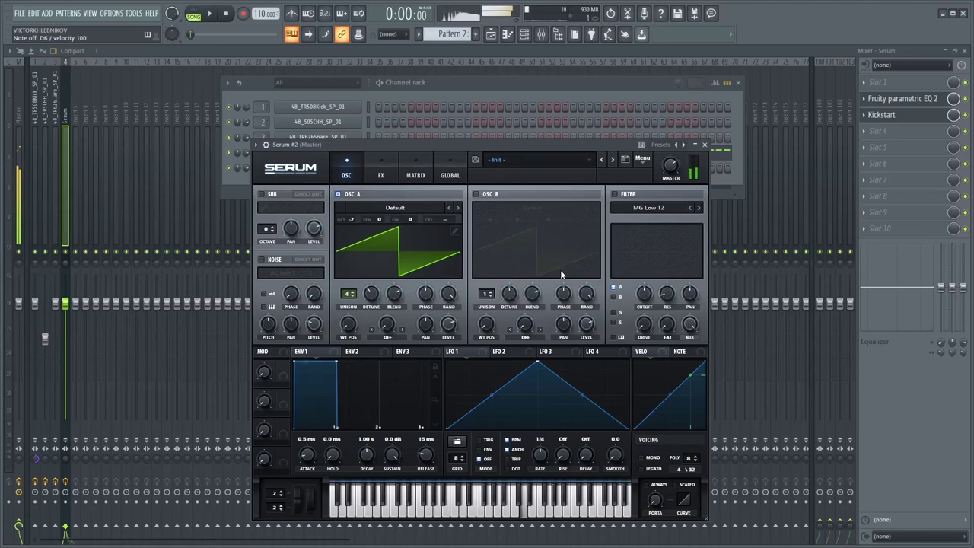
Shape envelope 1 with 0.0 ms attack, 141 ms hold, 170 ms decay, -25.0 dB sustain and 800 ms release
click(615, 193)
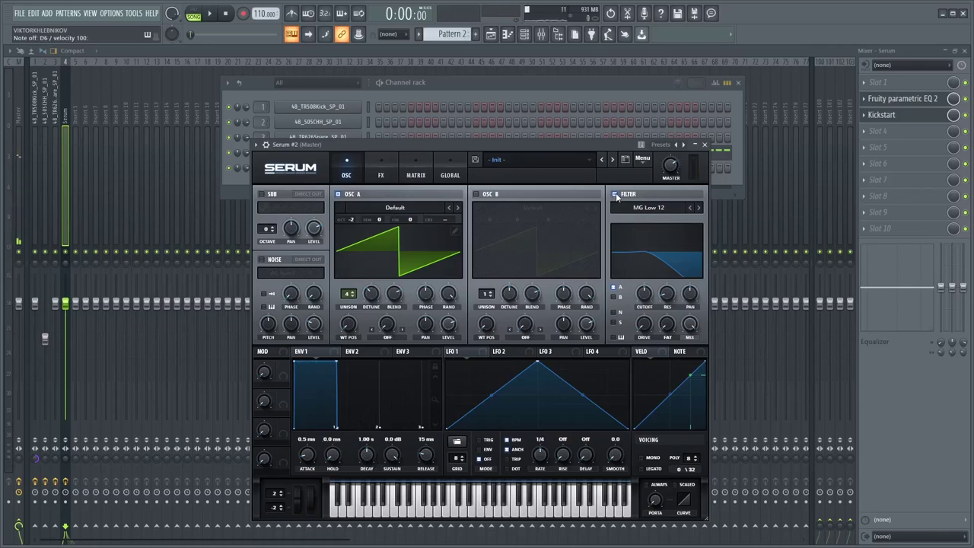
click(616, 195)
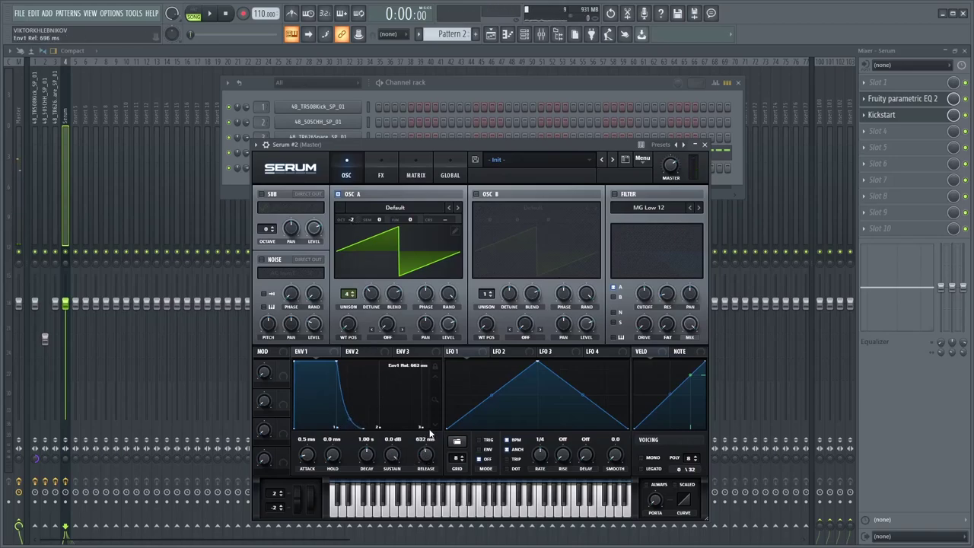
drag(429, 455, 425, 463)
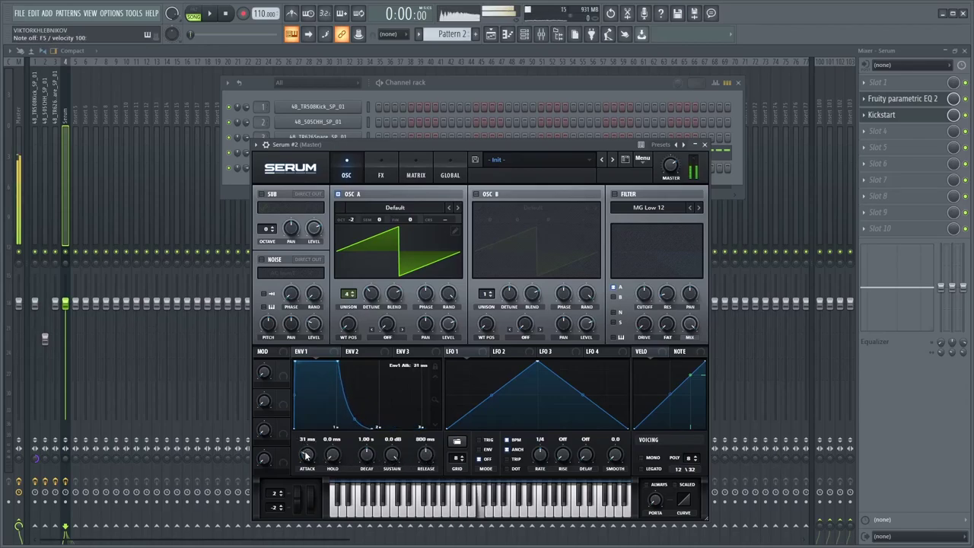
mouse_move(333, 416)
mouse_down()
mouse_move(330, 391)
mouse_move(327, 414)
mouse_up()
drag(364, 455, 386, 512)
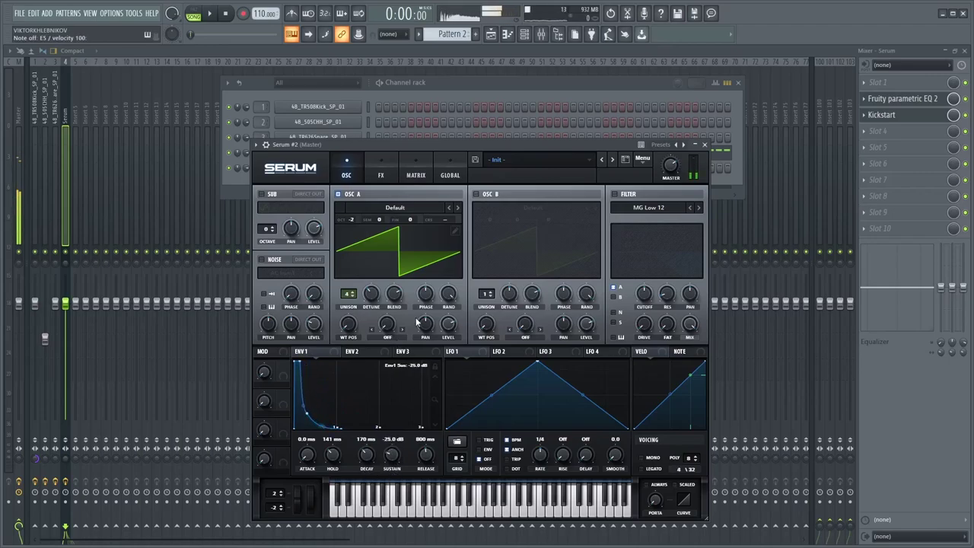
Enable the MG Low 12 filter with a cutoff of about 397 Hz and set oscillator A's octave to -1
drag(641, 295, 642, 248)
click(615, 194)
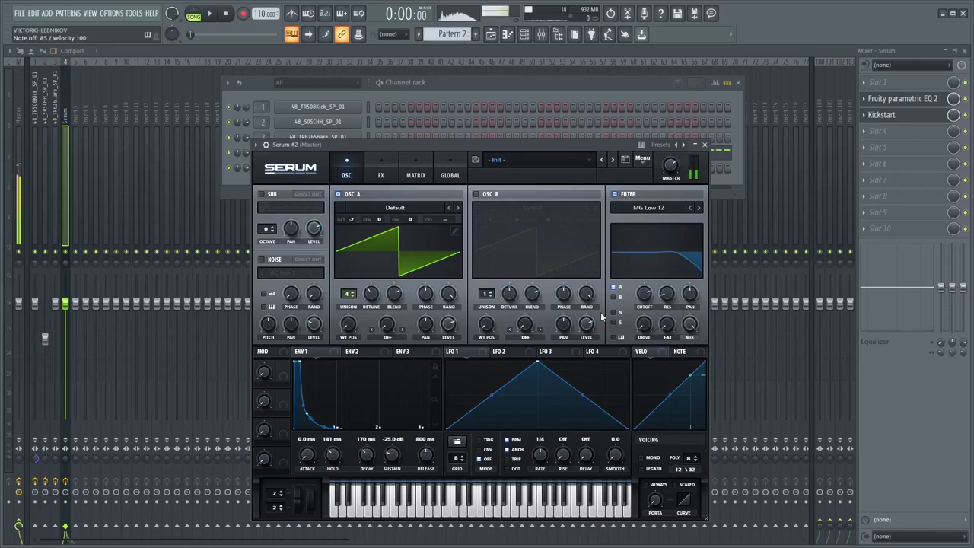
drag(353, 224, 354, 215)
drag(640, 299, 648, 306)
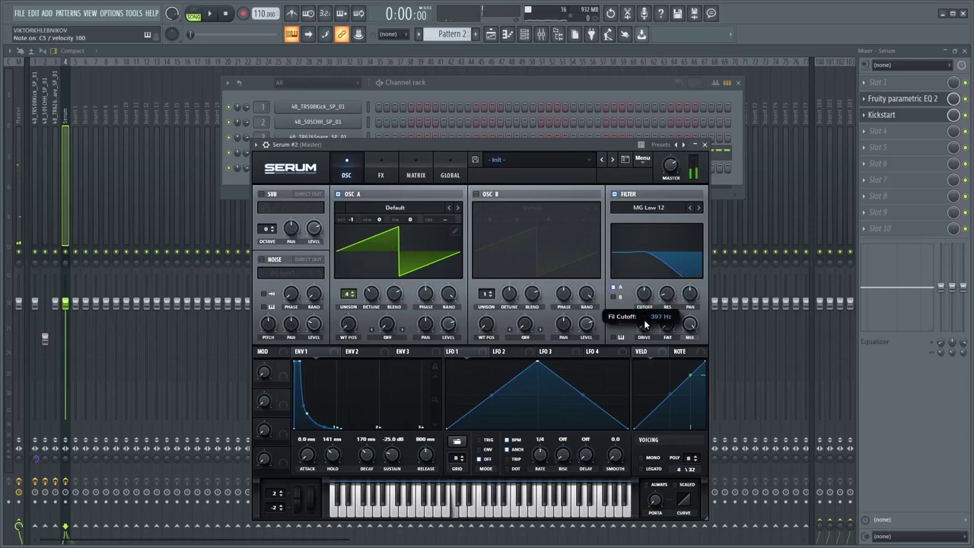
Shorten envelope 1's hold to 56 ms and set its attack to the minimum of 0.0 ms
drag(332, 455, 331, 483)
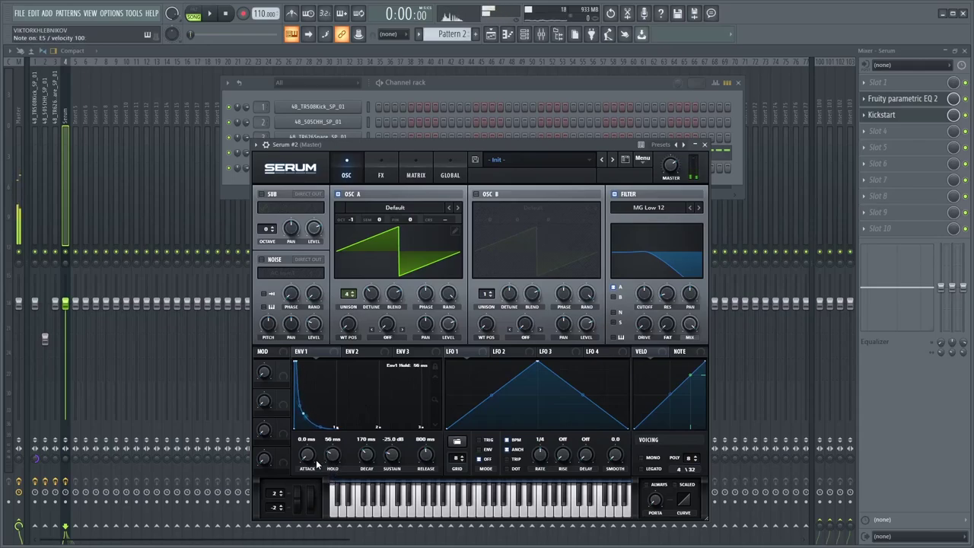
drag(298, 446, 280, 474)
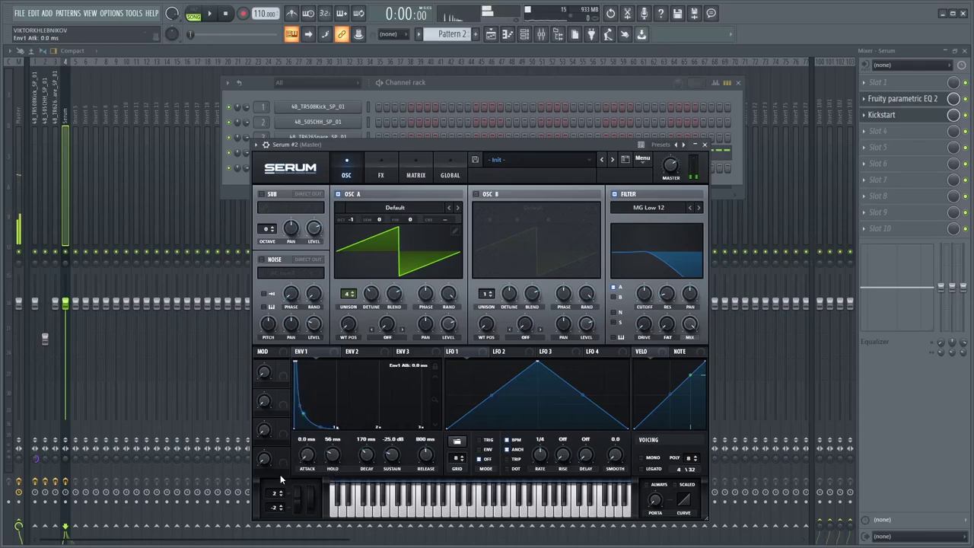
Reshape envelope 1 with a 1.24 s decay, -8.2 dB sustain and 1.52 s release
drag(368, 457, 397, 420)
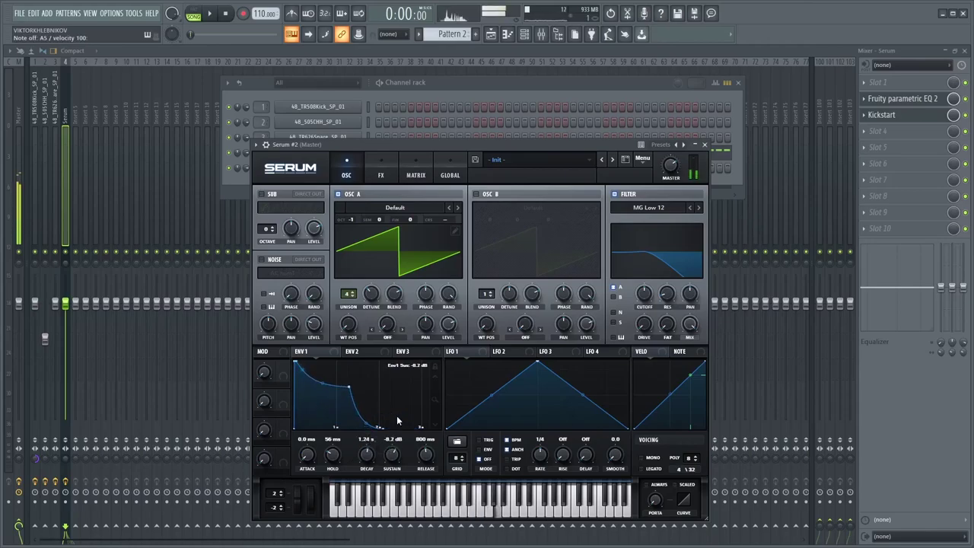
drag(417, 453, 429, 441)
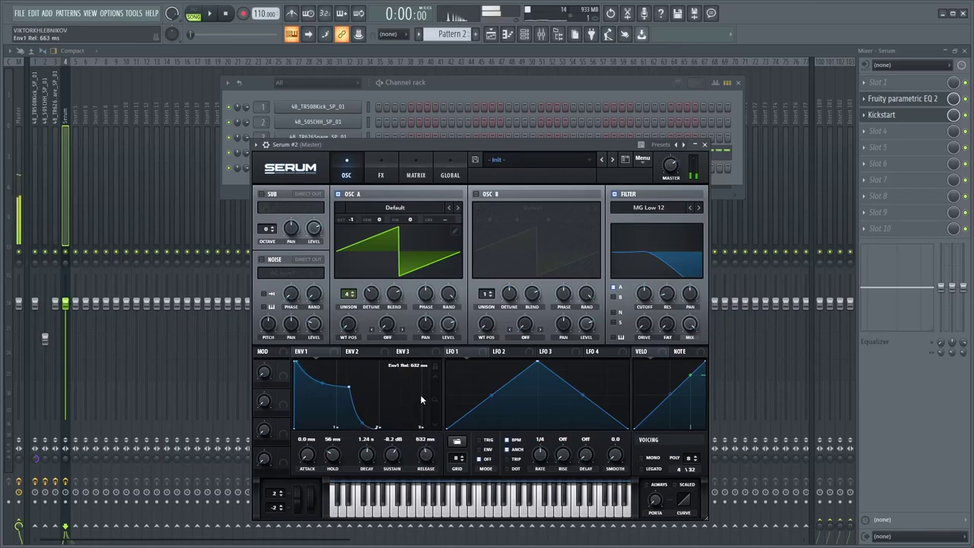
scroll(426, 461, up, 2)
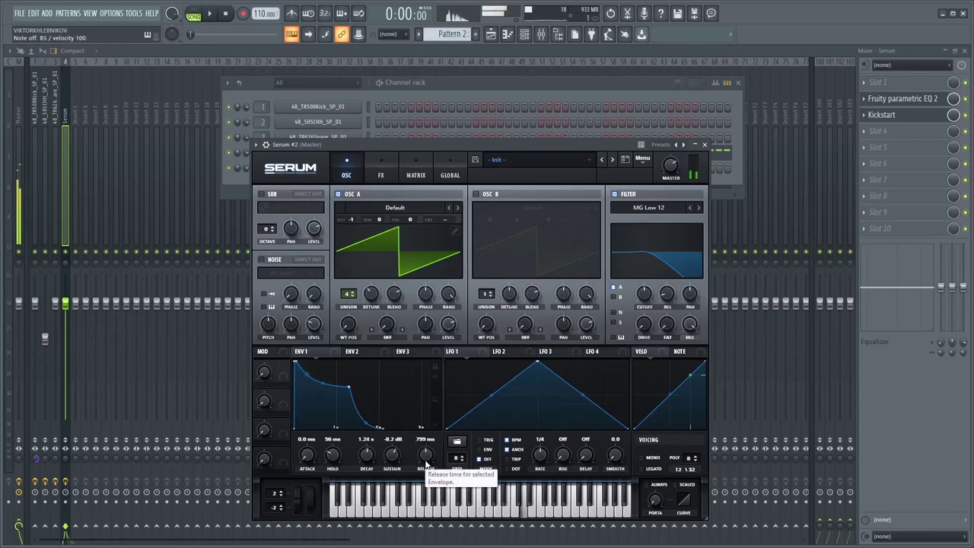
click(427, 460)
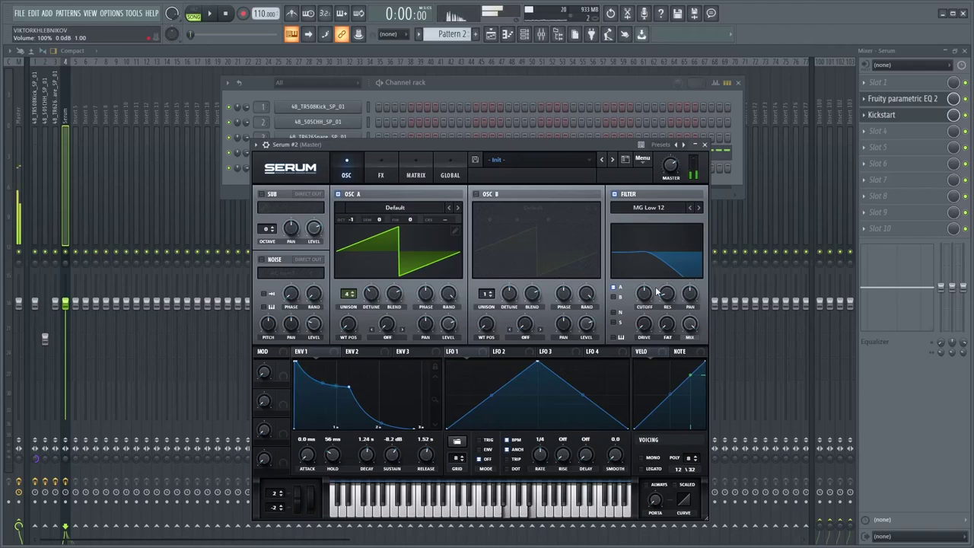
Raise the low-pass filter cutoff and set oscillator A to 8 unison voices at octave -2
mouse_move(636, 274)
mouse_down()
mouse_move(652, 288)
mouse_move(649, 272)
mouse_up()
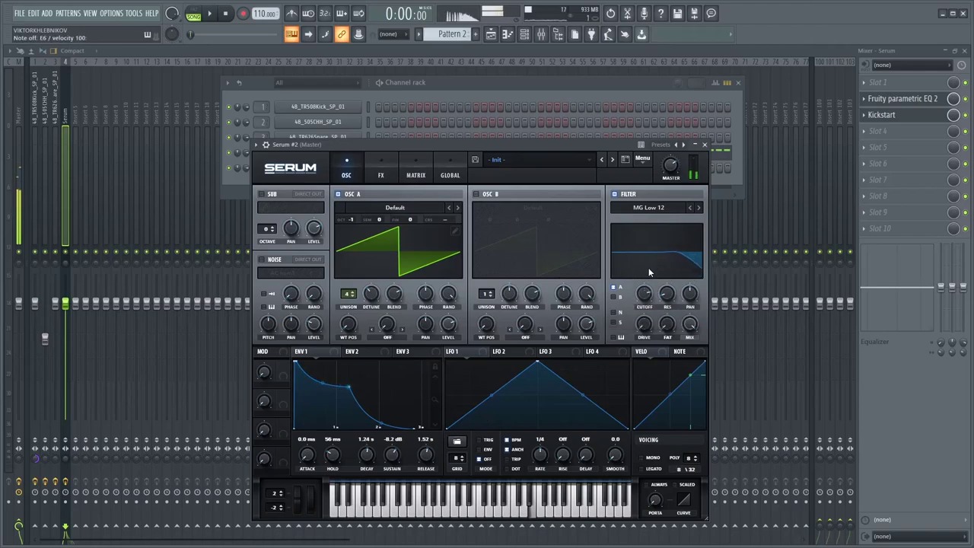
drag(352, 294, 344, 249)
drag(370, 294, 363, 292)
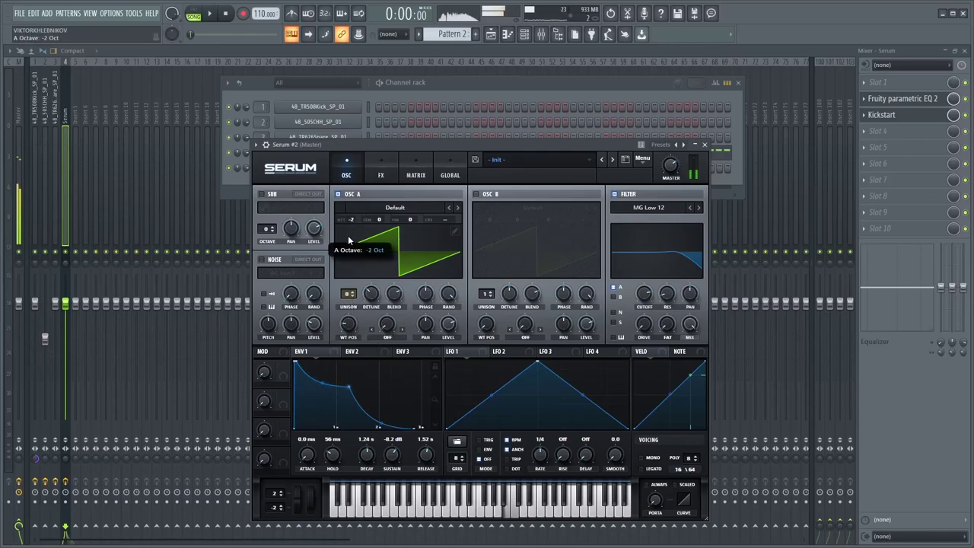
Play a series of test notes to audition the second Serum's sound
key(e)
key(e)
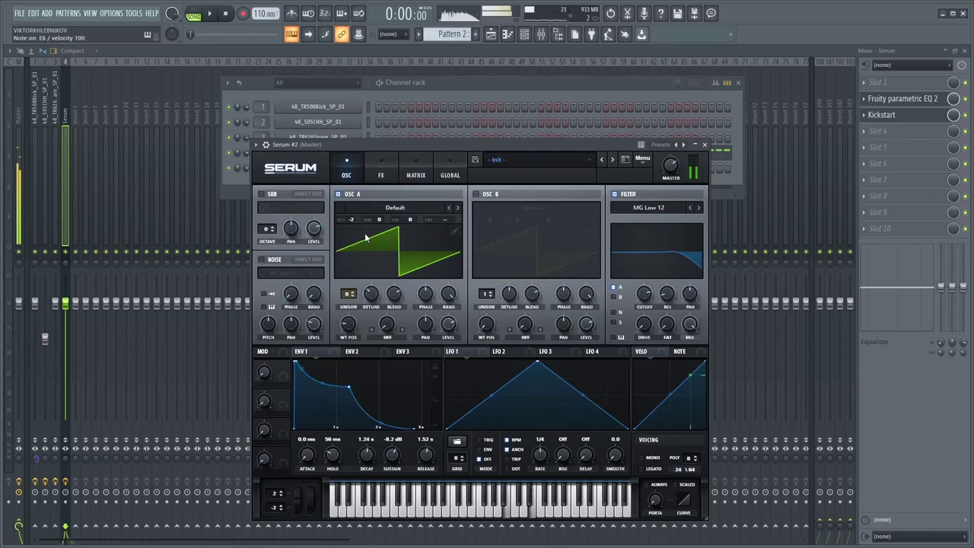
key(m)
key(e)
key(q)
key(n)
key(m)
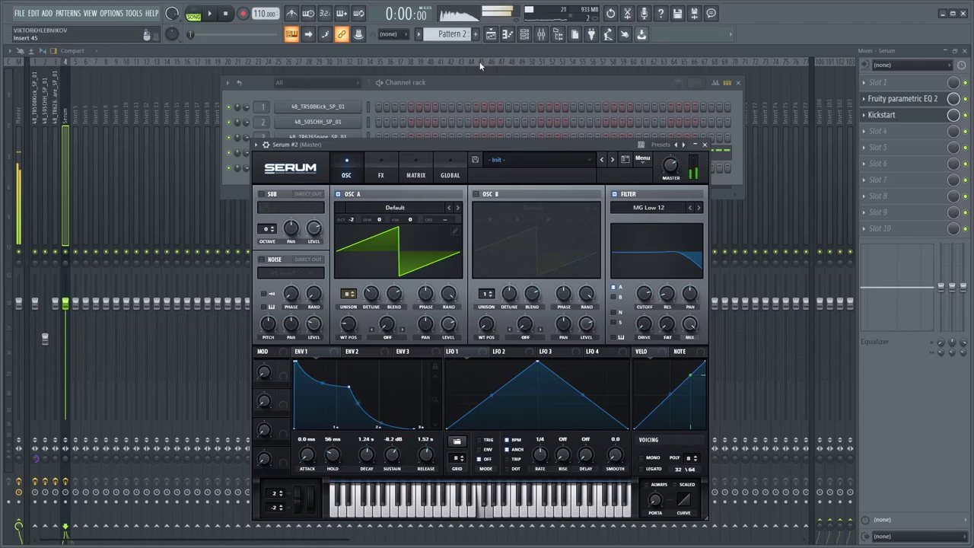
key(b)
key(x)
key(c)
key(n)
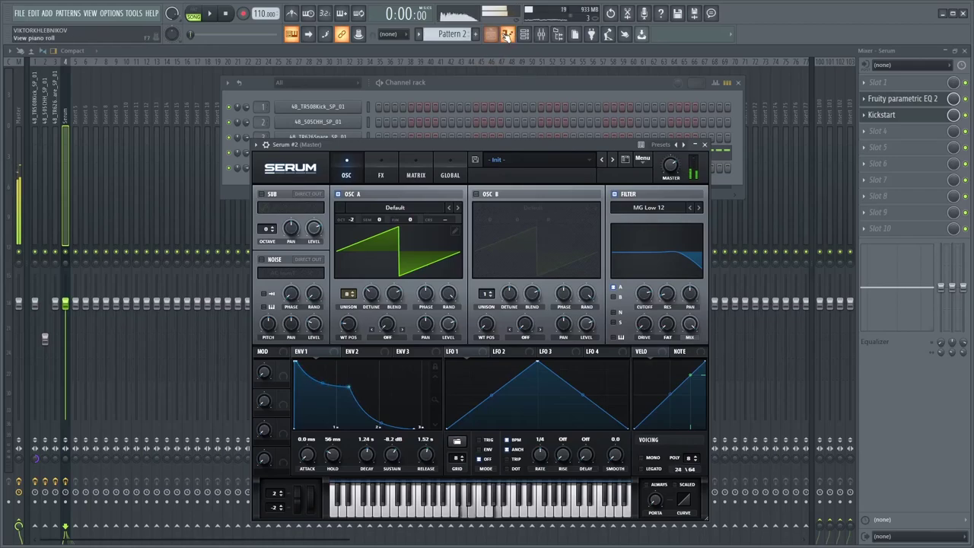
Copy the first Serum's notes into the Serum #2 piano roll and start playback
key(F7)
key(space)
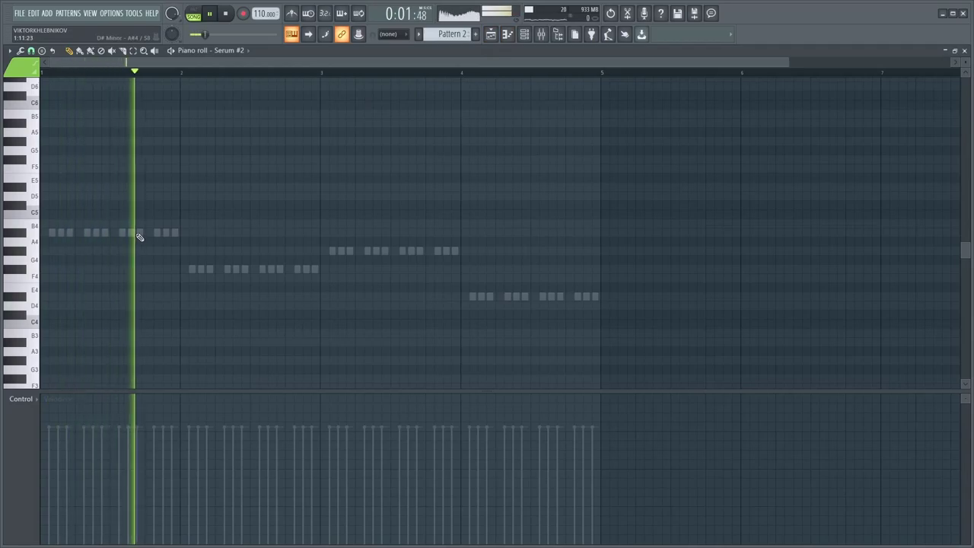
double_click(141, 234)
key(space)
click(238, 50)
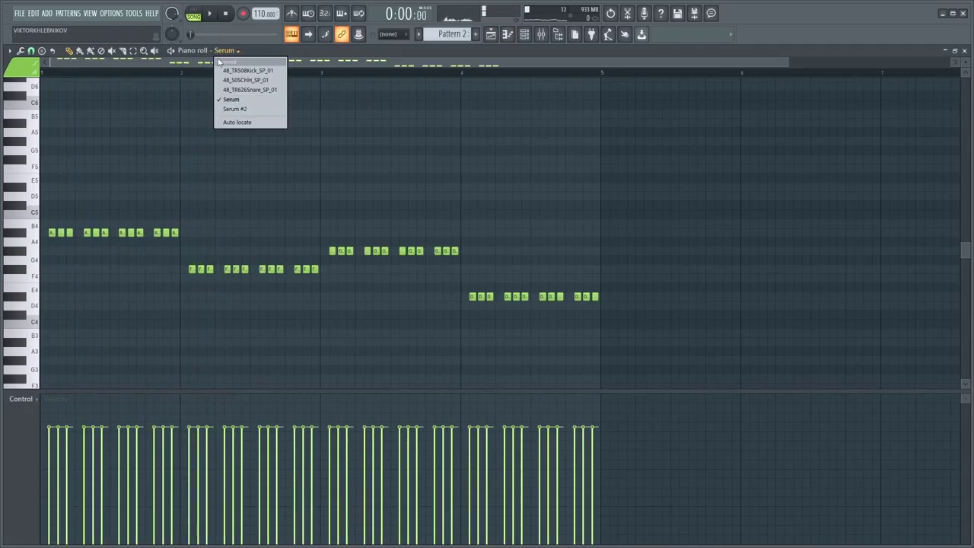
click(251, 110)
key(space)
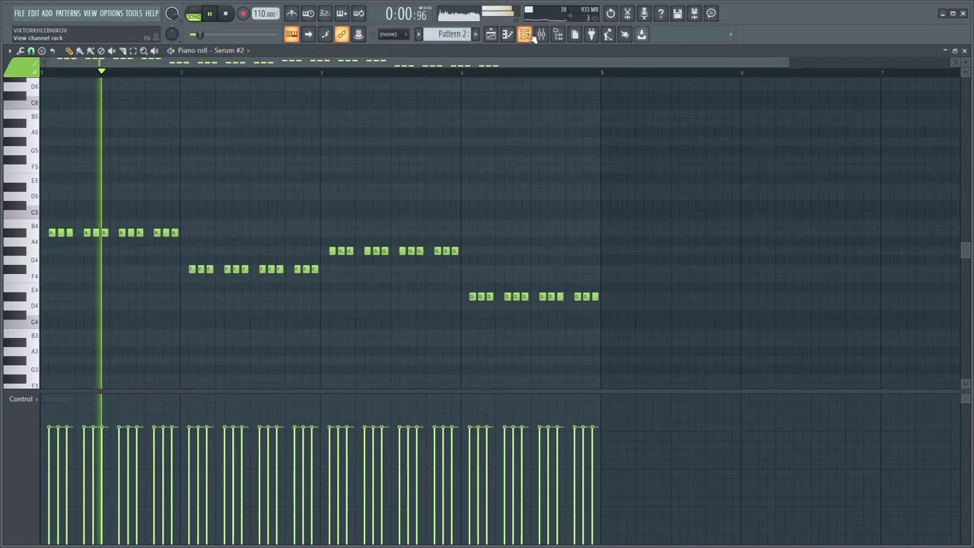
Shorten Serum #2's envelope 1 release to about 81 ms and set its filter resonance to 8%
key(F6)
click(341, 169)
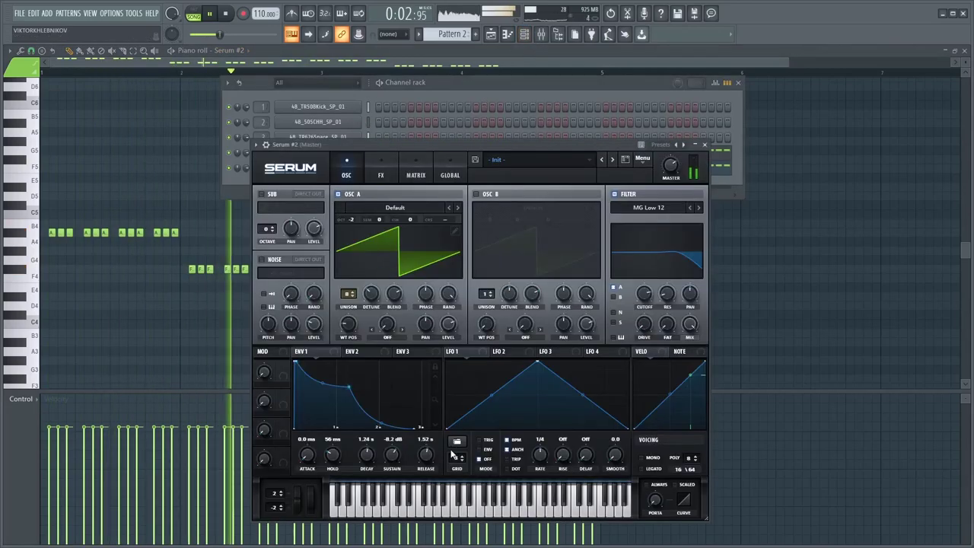
mouse_move(426, 472)
mouse_down()
mouse_move(426, 487)
mouse_move(426, 470)
mouse_up()
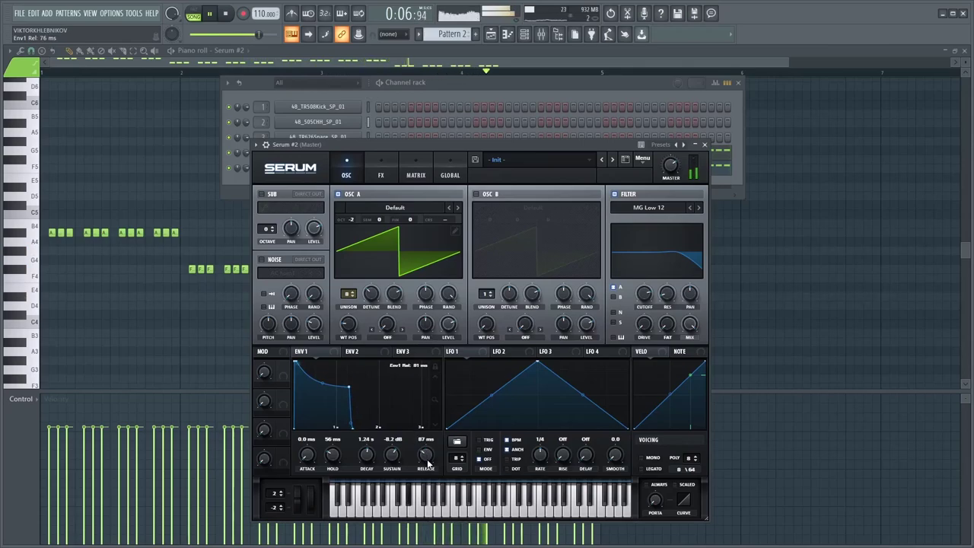
drag(672, 282, 663, 312)
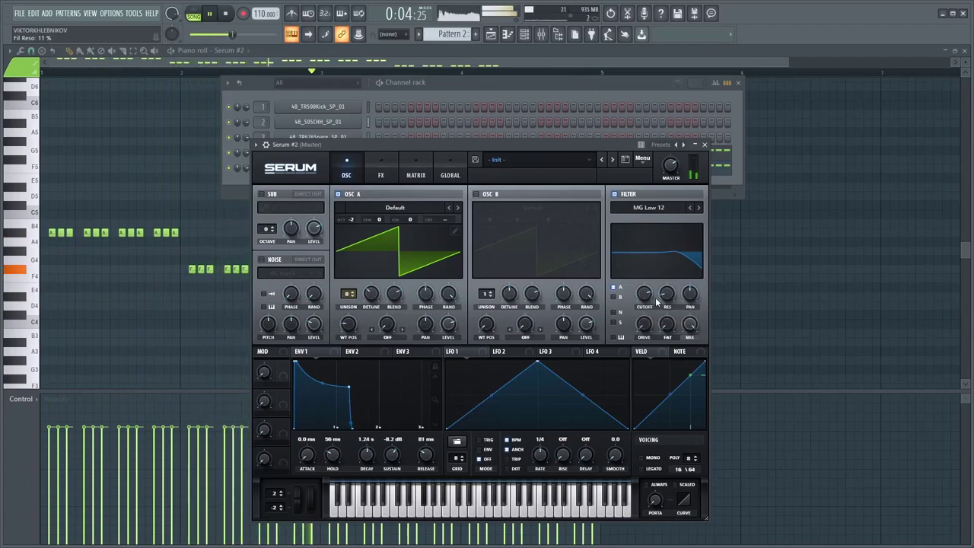
drag(666, 295, 666, 300)
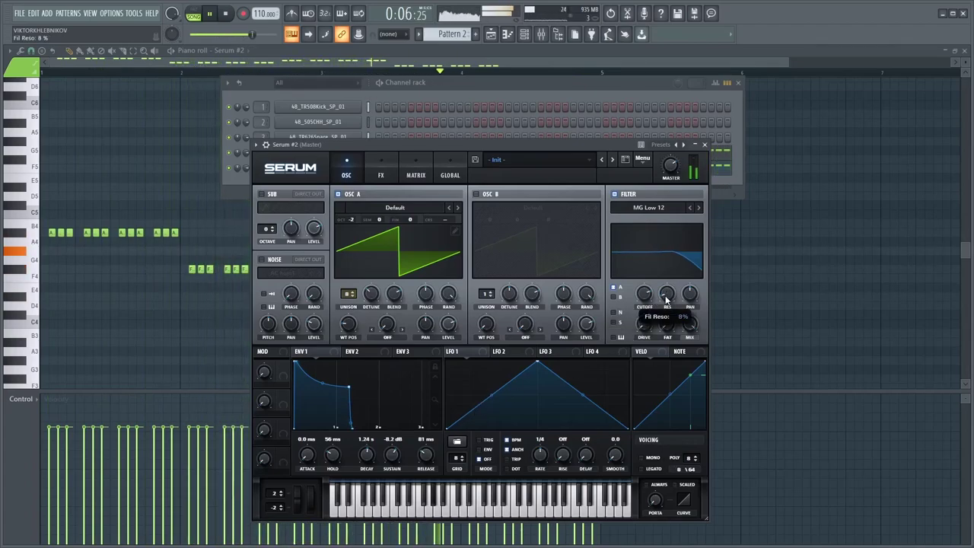
Route Serum #2 to mixer insert 5 and copy Kickstart from the Serum track into its first effect slot
click(441, 88)
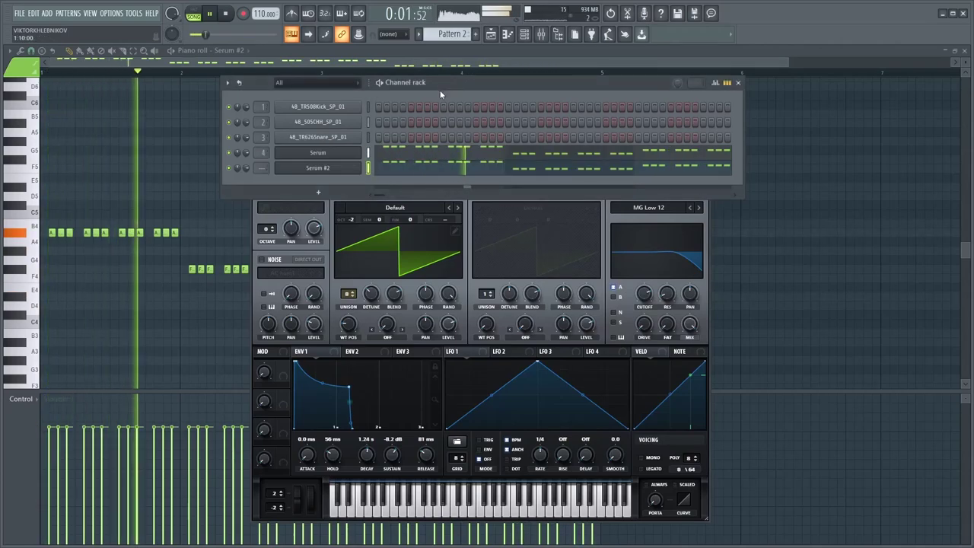
key(F9)
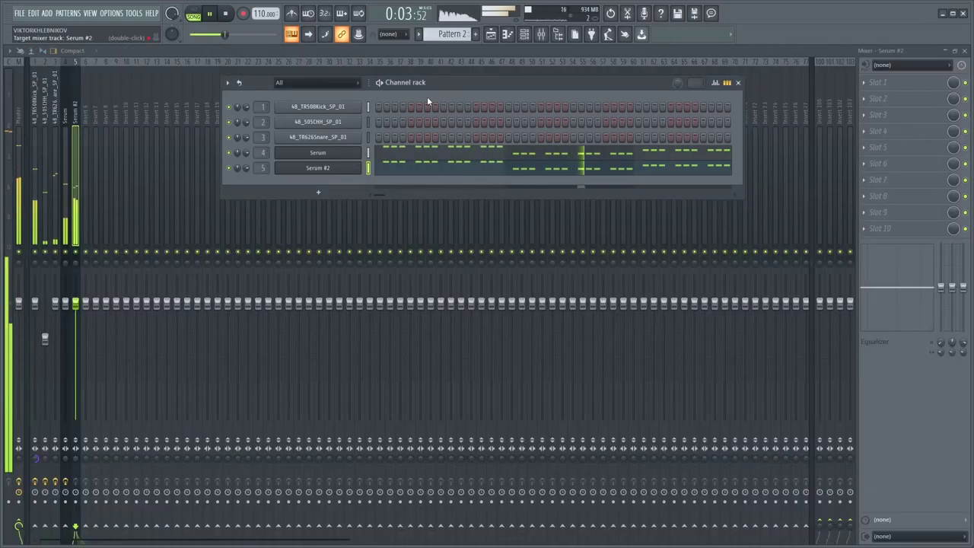
click(884, 83)
click(59, 181)
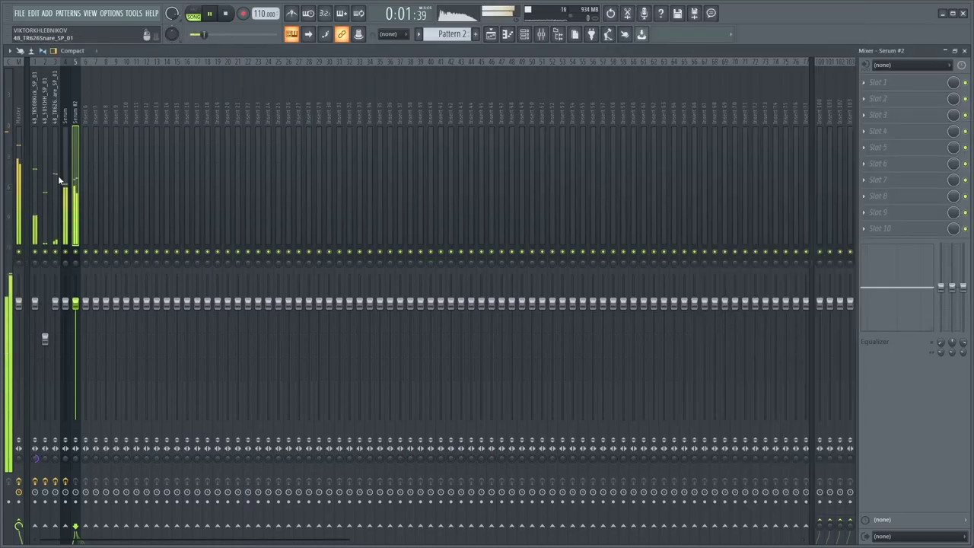
right_click(875, 115)
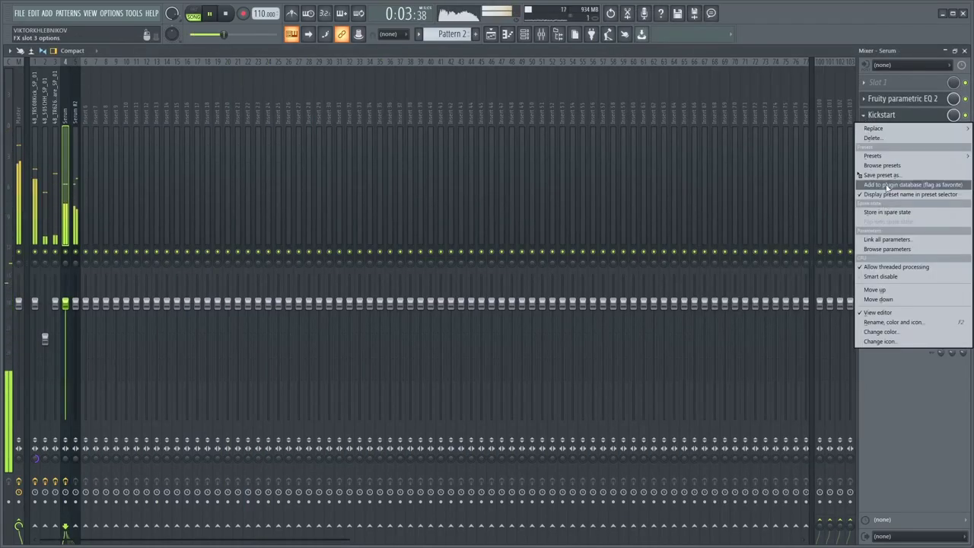
drag(881, 175, 72, 156)
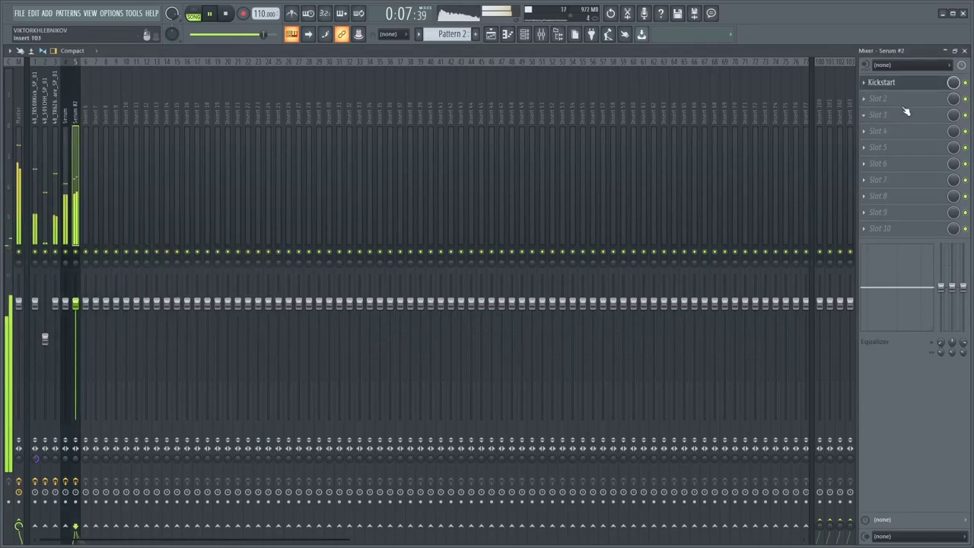
Add Fruity Parametric EQ 2 to Serum #2's second slot, cutting the lows, dipping the low mids and boosting mids and highs
click(902, 99)
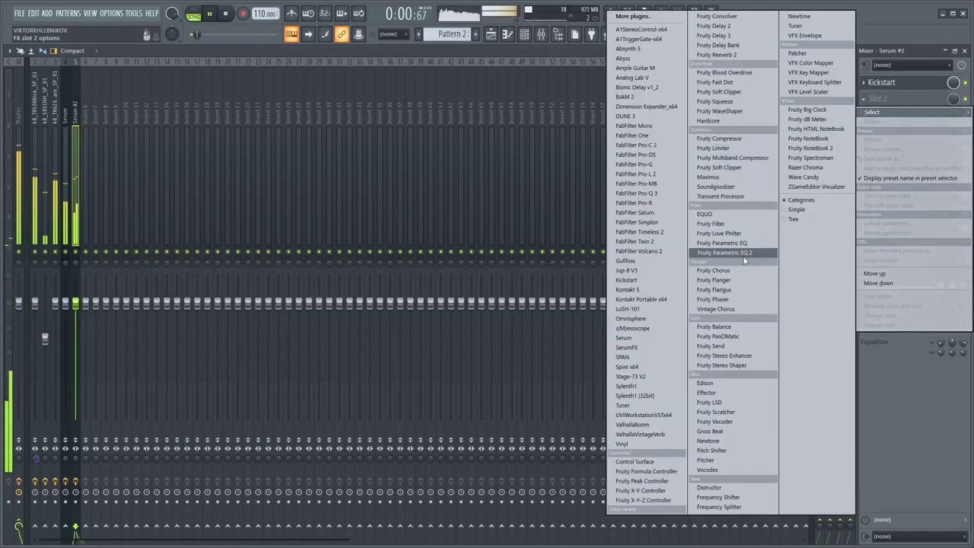
drag(744, 261, 743, 256)
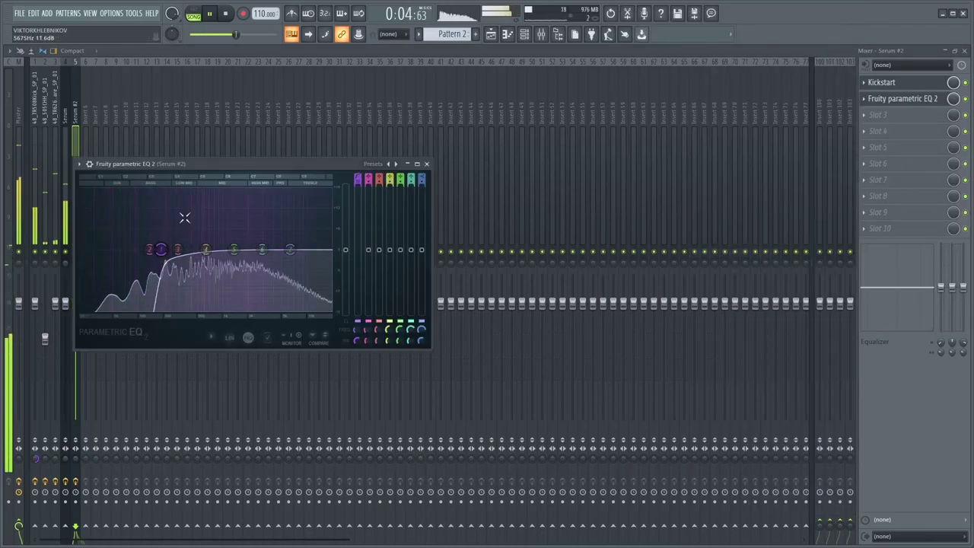
drag(162, 253, 272, 245)
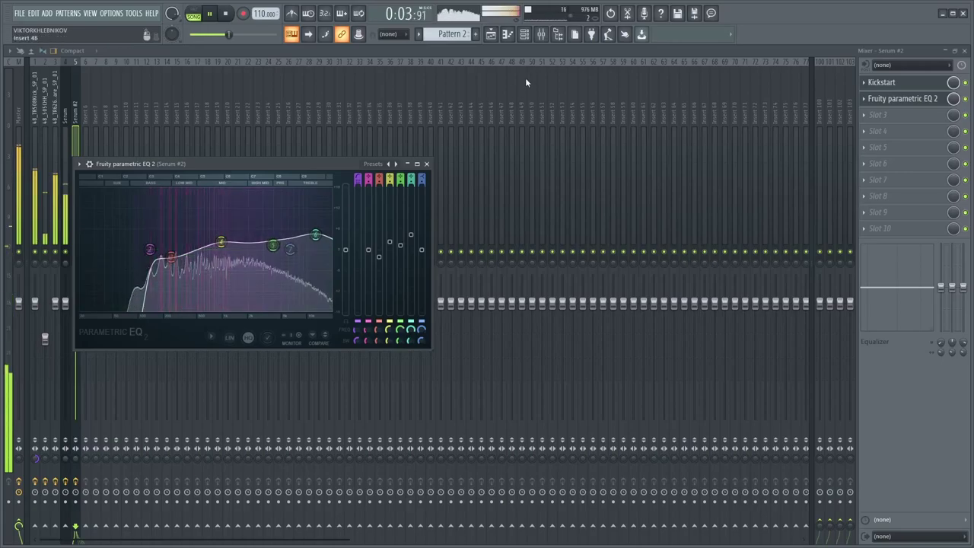
Add a third Serum channel and set its oscillator A to octave -1 with 6 unison voices
click(524, 34)
click(286, 194)
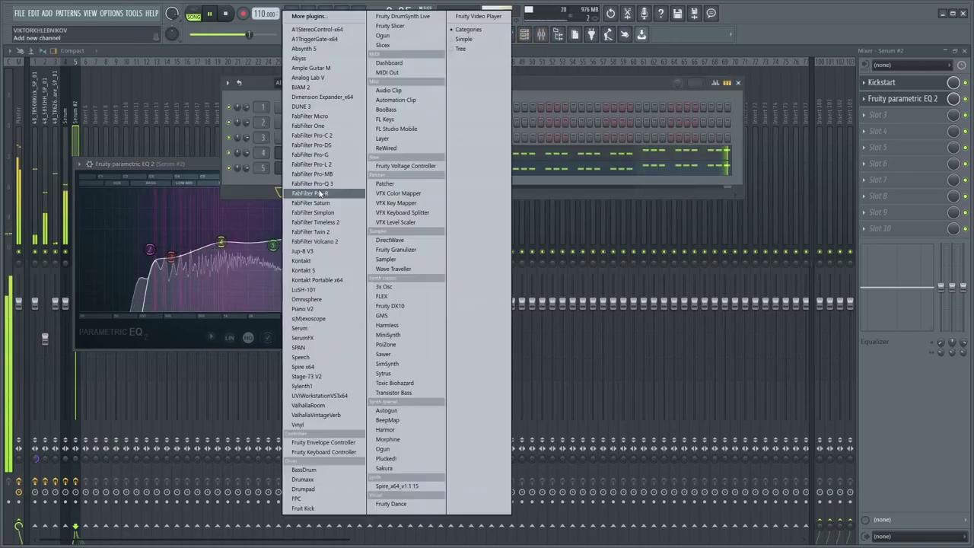
click(298, 328)
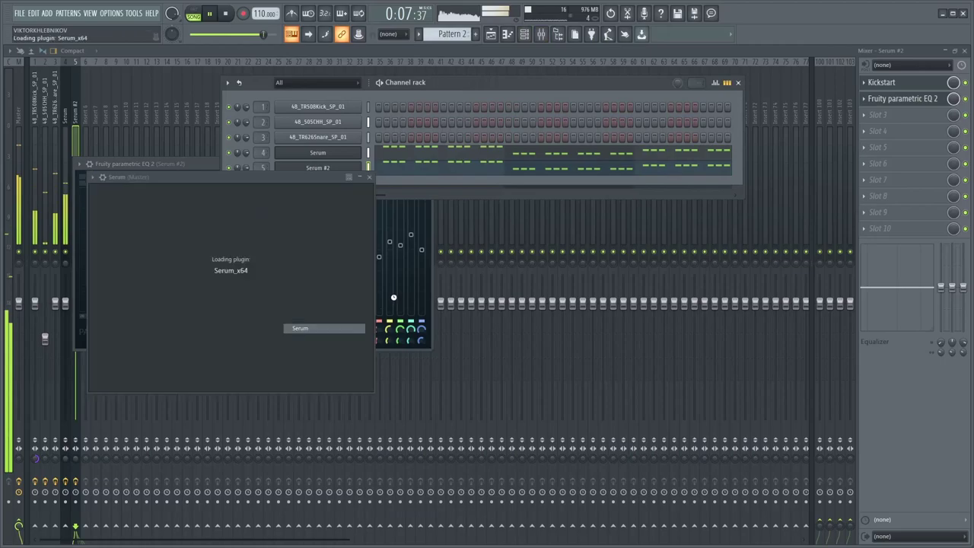
drag(314, 175, 491, 121)
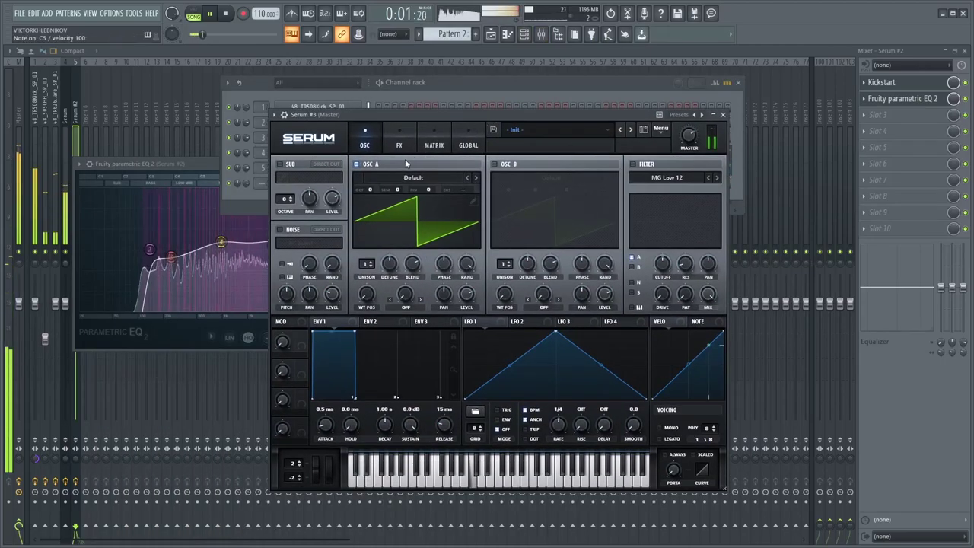
mouse_move(368, 191)
mouse_down()
mouse_move(371, 208)
mouse_move(370, 183)
mouse_up()
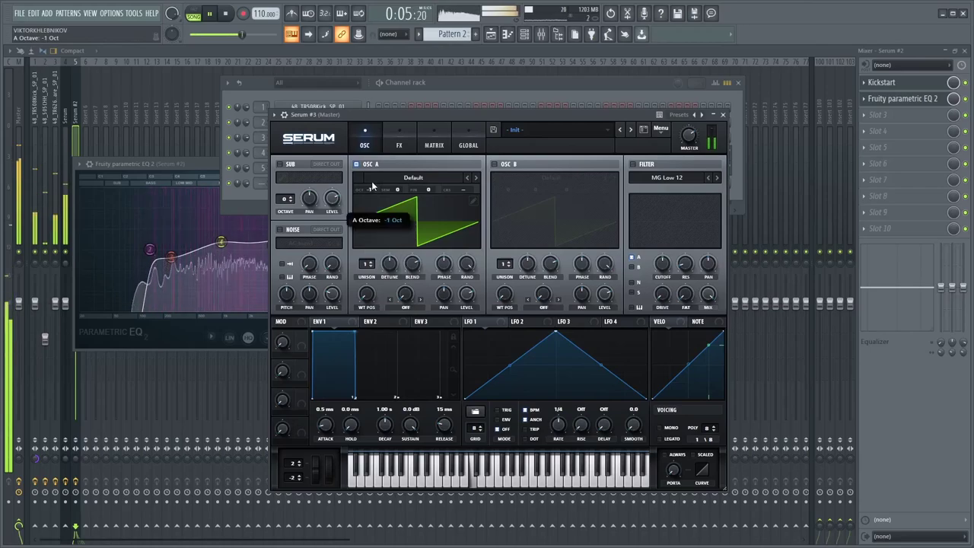
drag(368, 265, 362, 212)
Copy the existing Serum notes into the Serum #3 piano roll and play the pattern
key(F7)
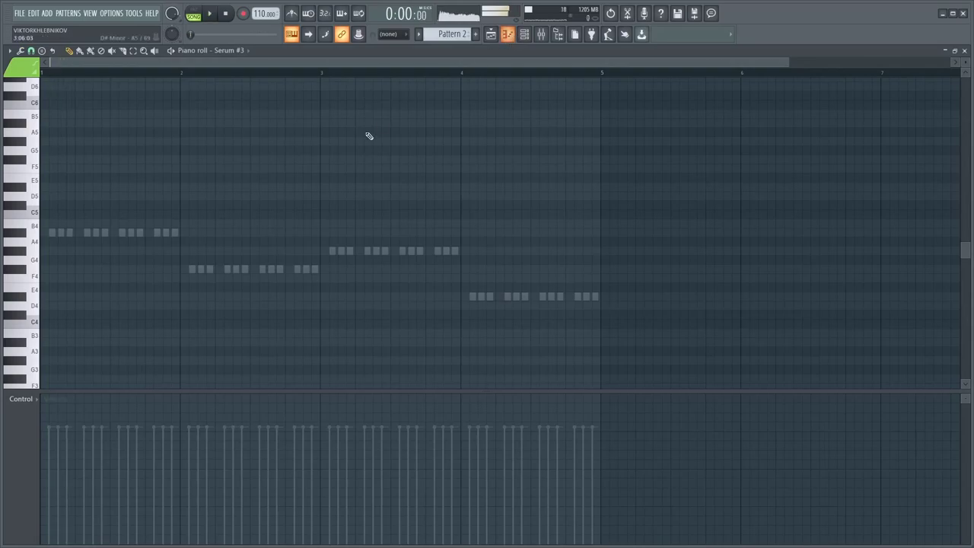
double_click(172, 238)
key(space)
click(232, 50)
click(241, 119)
key(space)
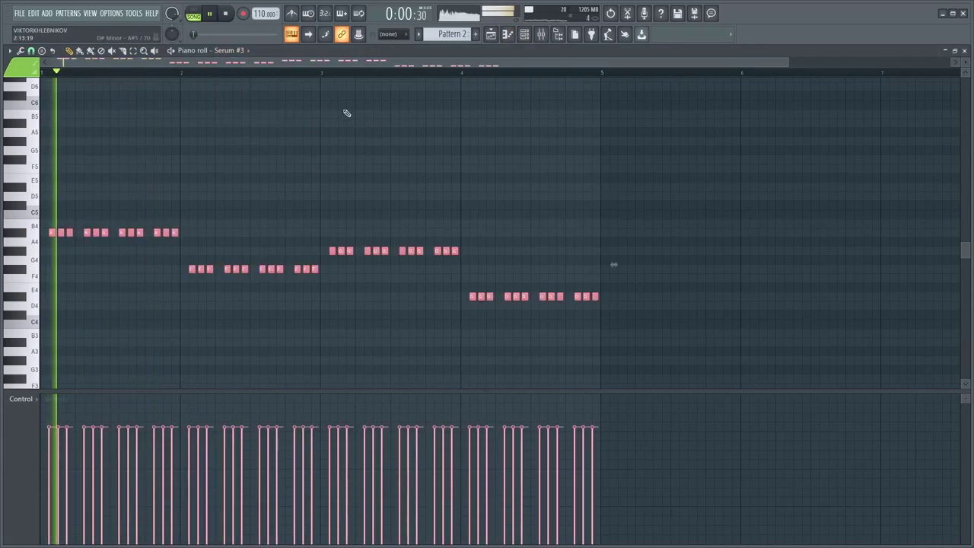
Enable Serum #3's MG Low 12 filter with a cutoff of about 1161 Hz
key(F6)
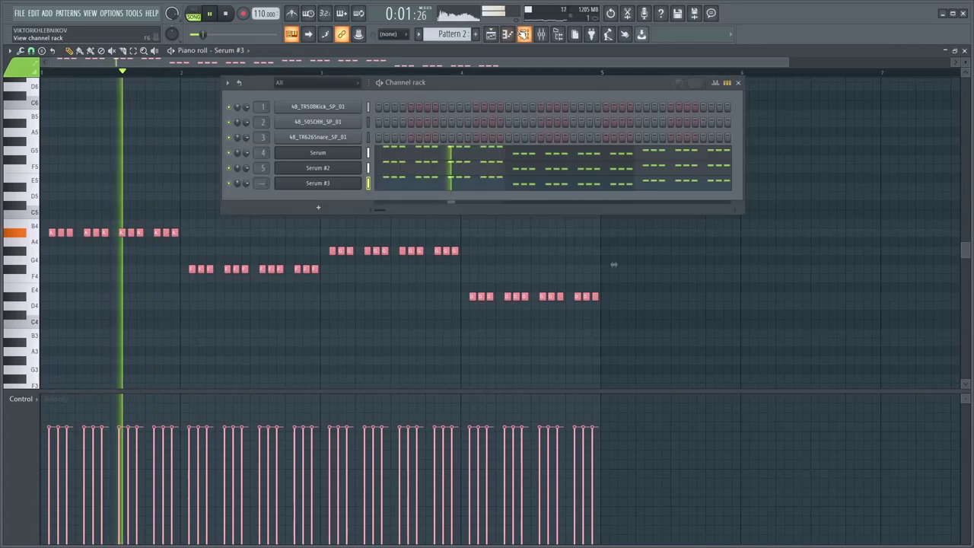
click(317, 183)
click(633, 165)
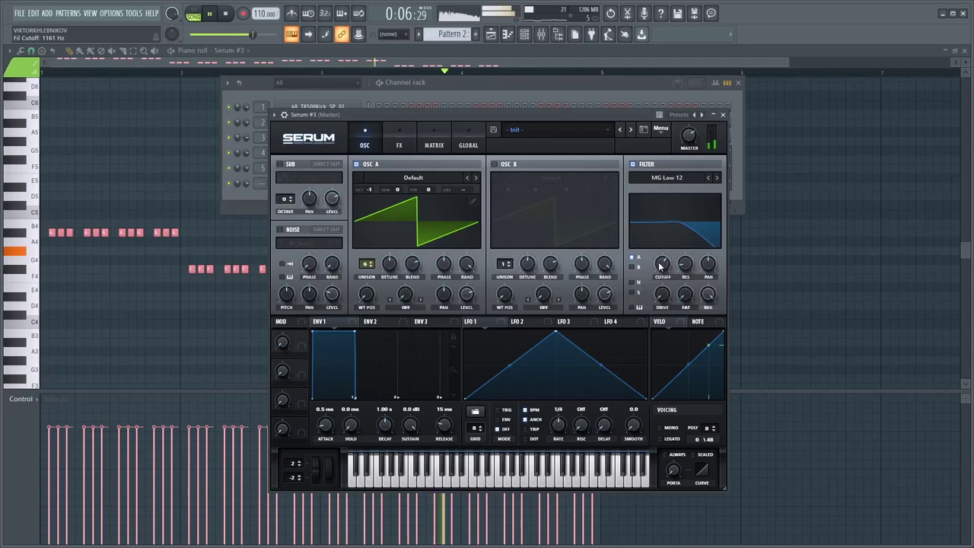
Set Serum #3's envelope 1 release to 800 ms and lower its sustain to -oo dB
key(space)
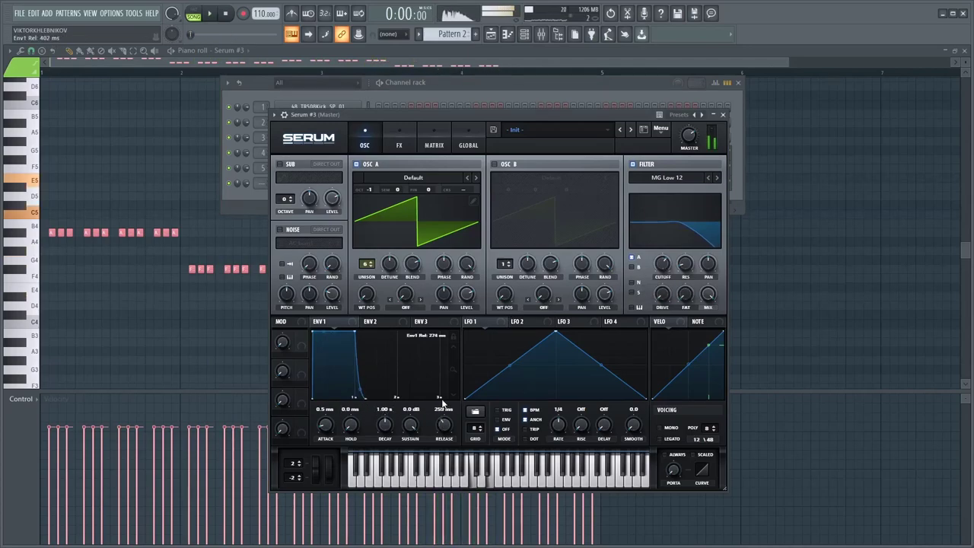
drag(441, 403, 428, 426)
key(space)
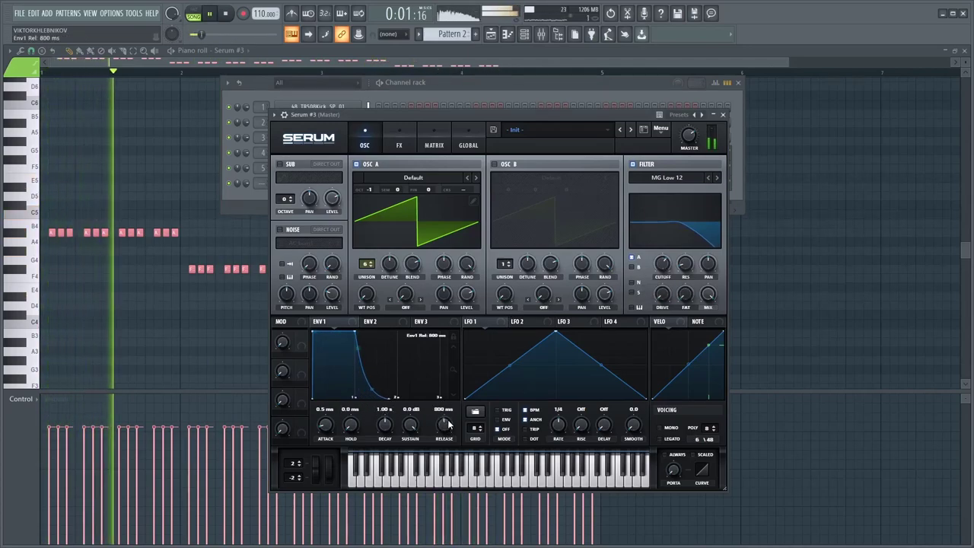
mouse_move(410, 424)
mouse_down()
mouse_move(399, 481)
mouse_move(409, 443)
mouse_up()
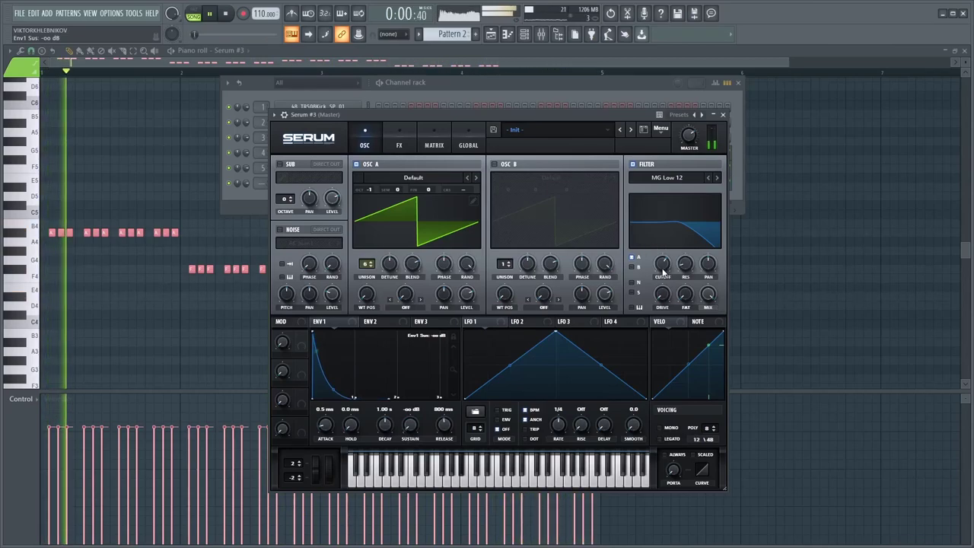
Change Serum #3's filter type to MG Low 18 and set its cutoff to about 3905 Hz
click(666, 178)
mouse_move(664, 191)
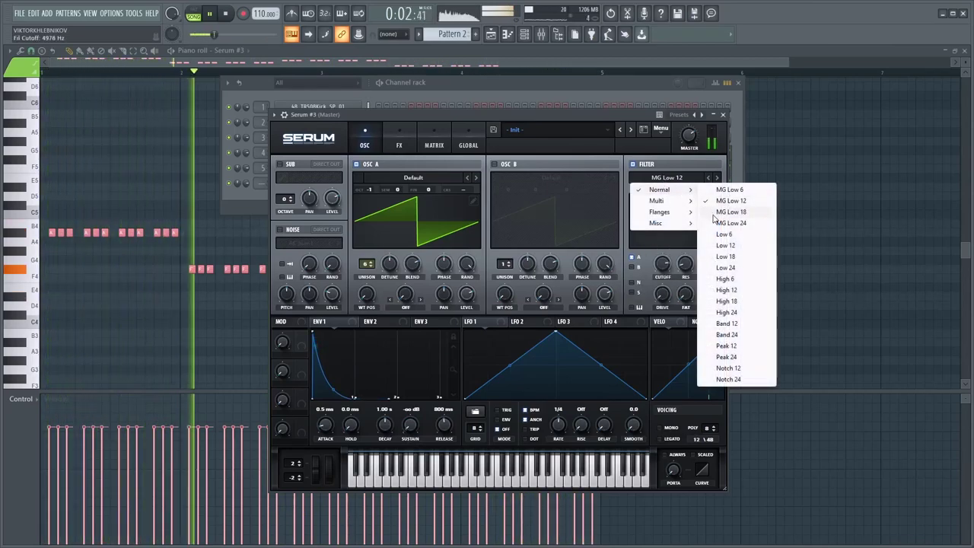
click(731, 212)
drag(655, 287, 662, 263)
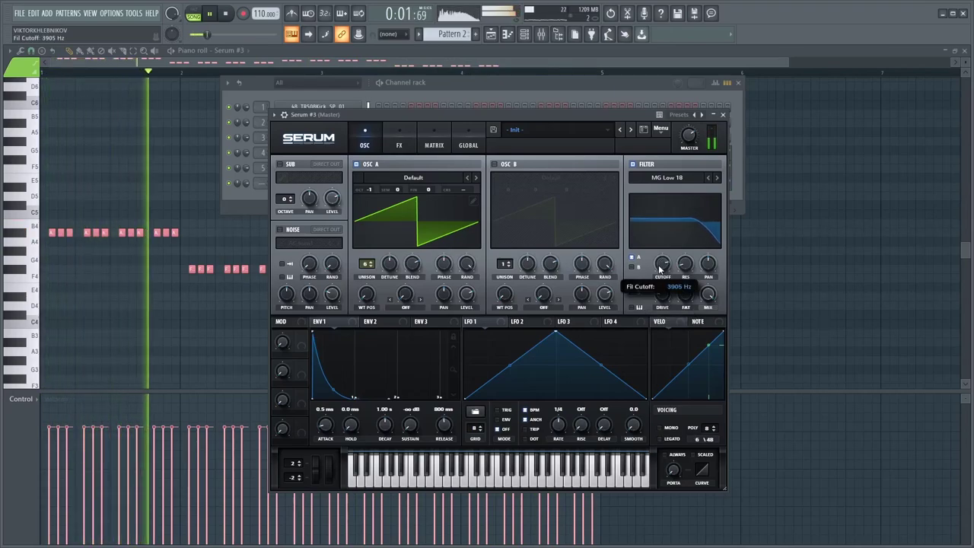
Set envelope 1's attack, decay and release to 0.0 ms and its hold to about 799 ms
drag(326, 424, 358, 367)
drag(385, 426, 386, 459)
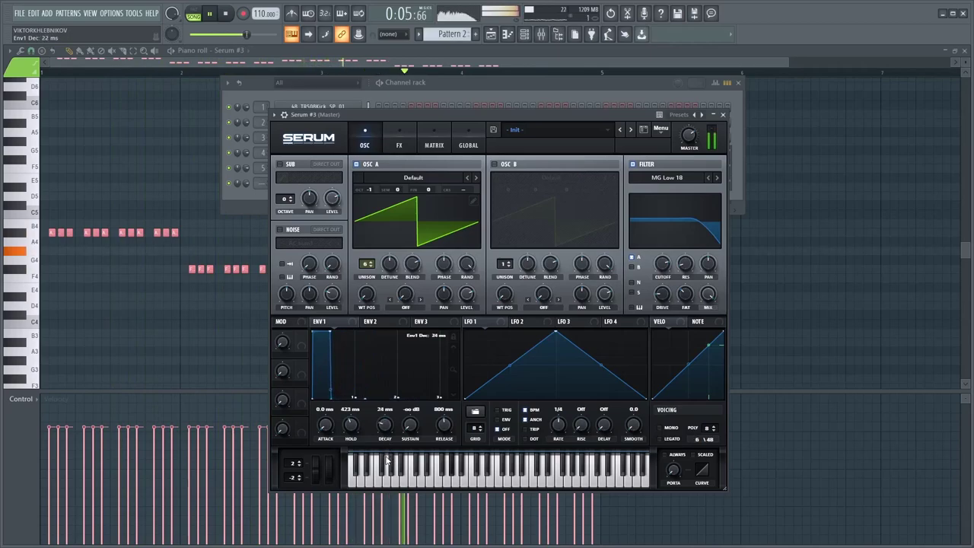
drag(354, 417, 349, 481)
drag(350, 398, 348, 377)
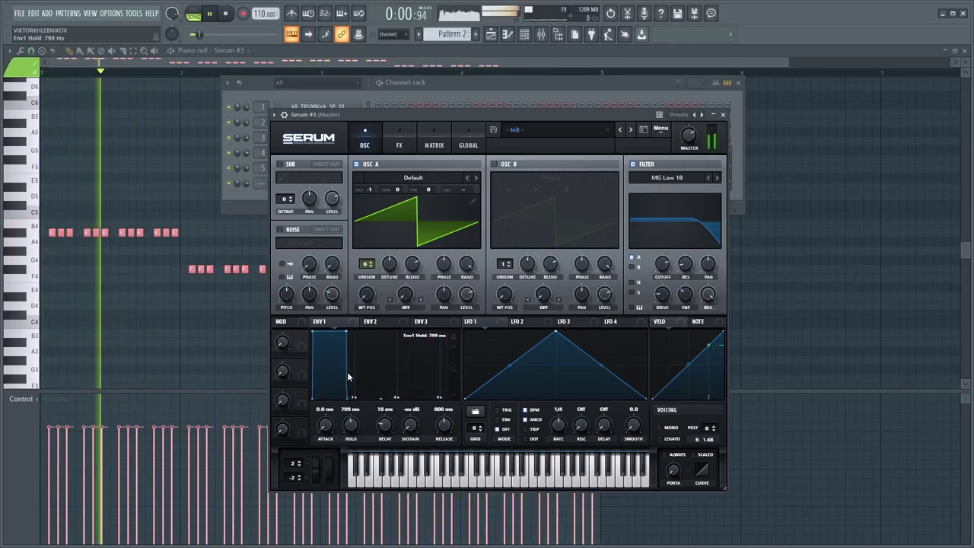
drag(385, 426, 385, 471)
drag(443, 426, 436, 487)
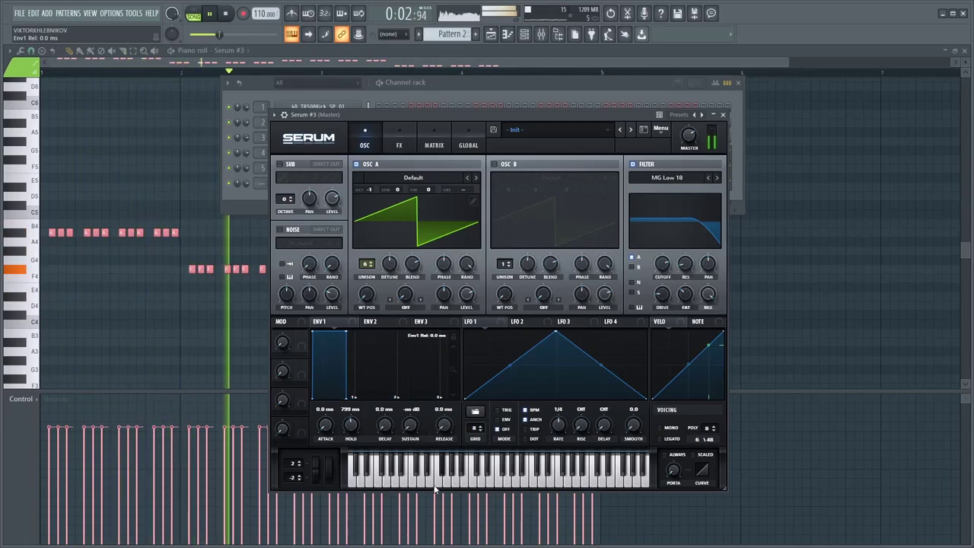
Set envelope 1's hold to 915 ms, decay to 494 ms, sustain to -15.8 dB and release to 108 ms, and lower the filter cutoff
scroll(445, 424, up, 1)
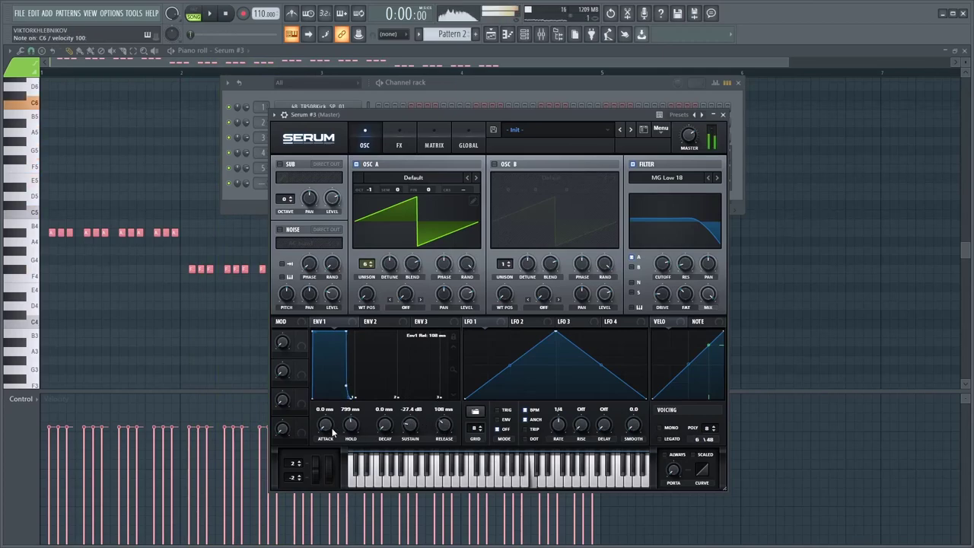
scroll(349, 428, up, 3)
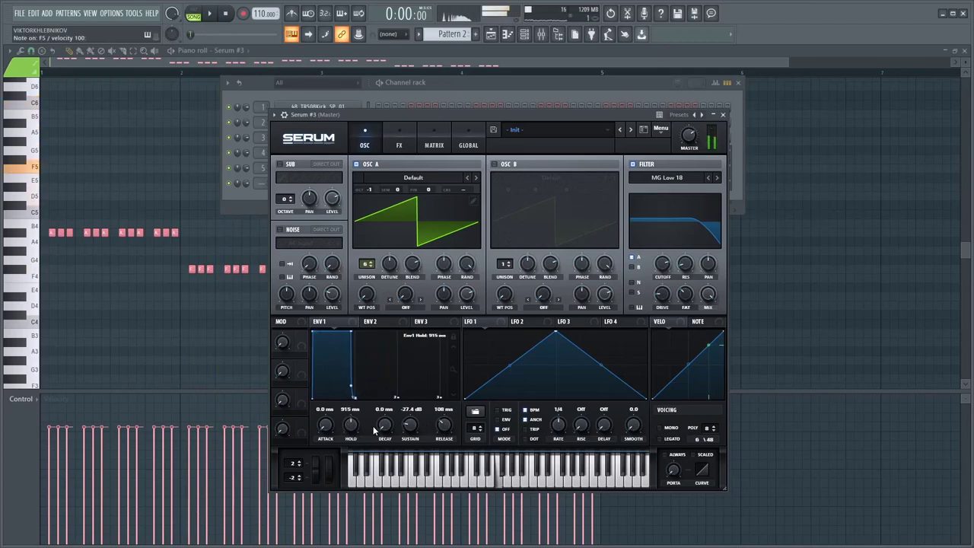
scroll(380, 371, down, 2)
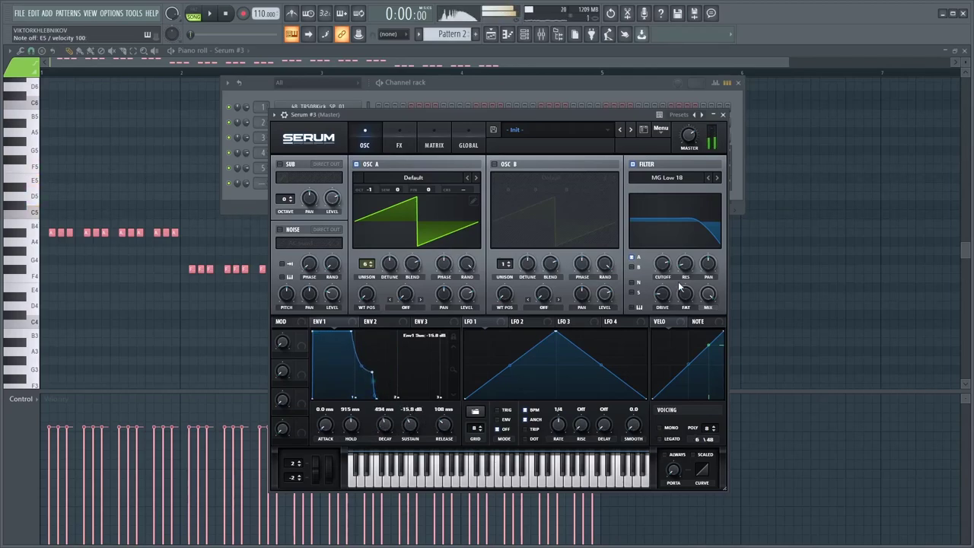
scroll(658, 281, up, 2)
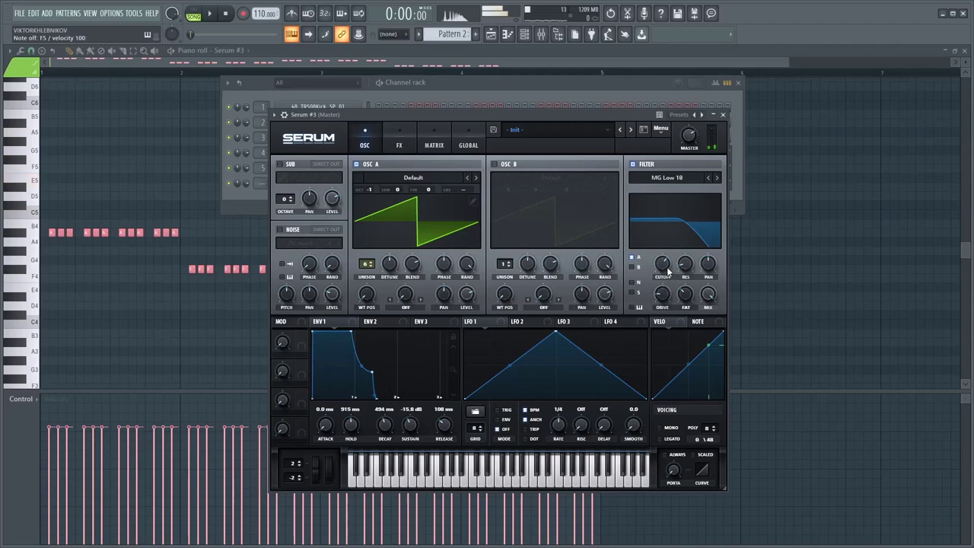
Play the pattern and lower Serum #3's oscillator A to octave -2
key(space)
click(399, 144)
click(364, 144)
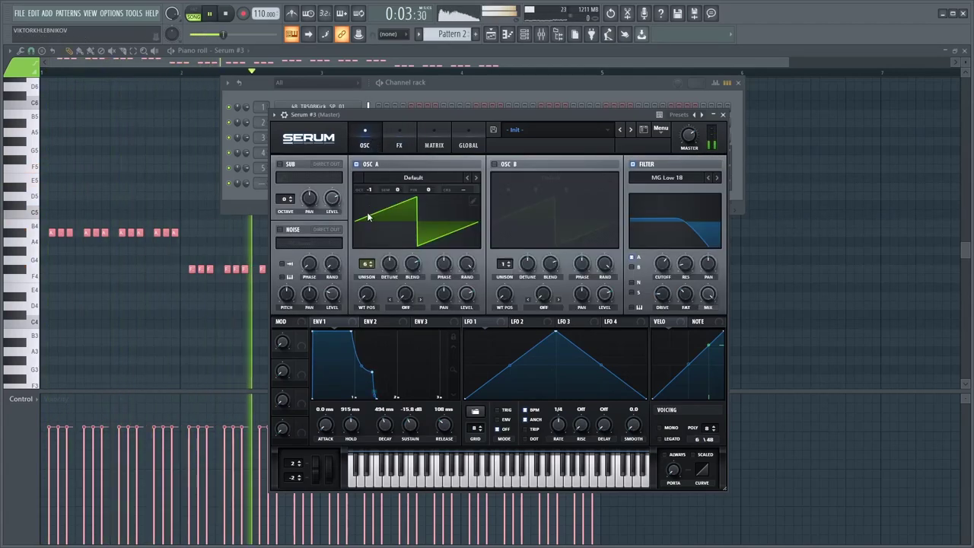
drag(369, 192, 366, 210)
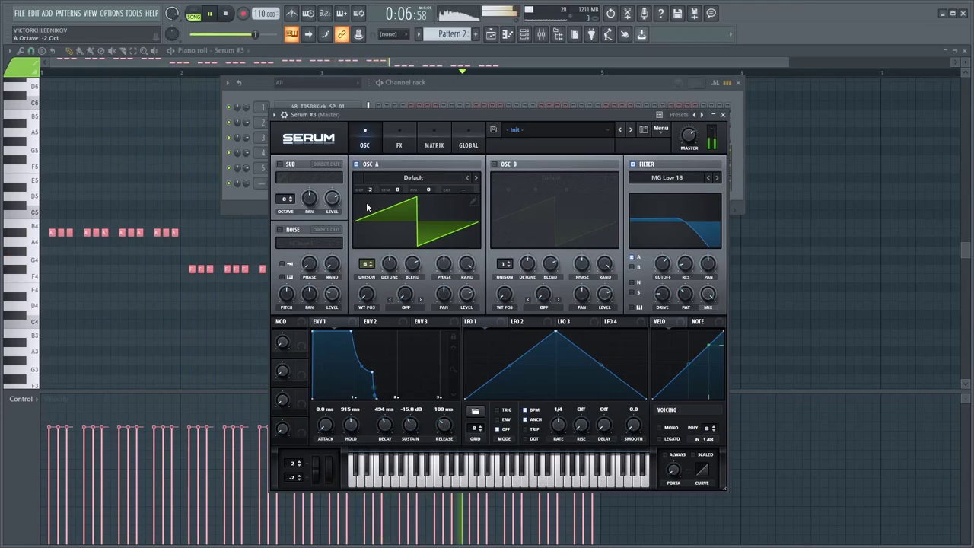
click(411, 139)
click(364, 139)
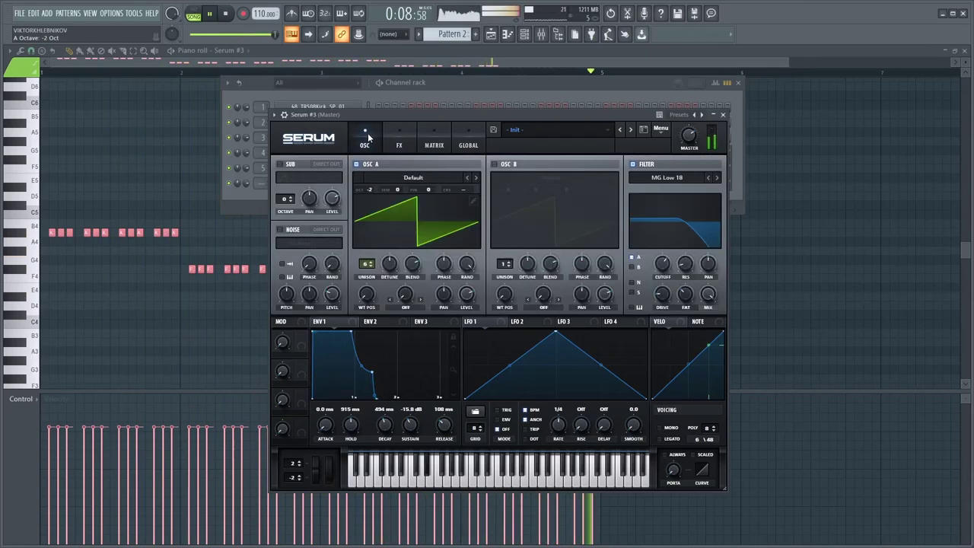
Reduce oscillator A to 5 unison voices and adjust its detune and phase, then stop playback
click(372, 265)
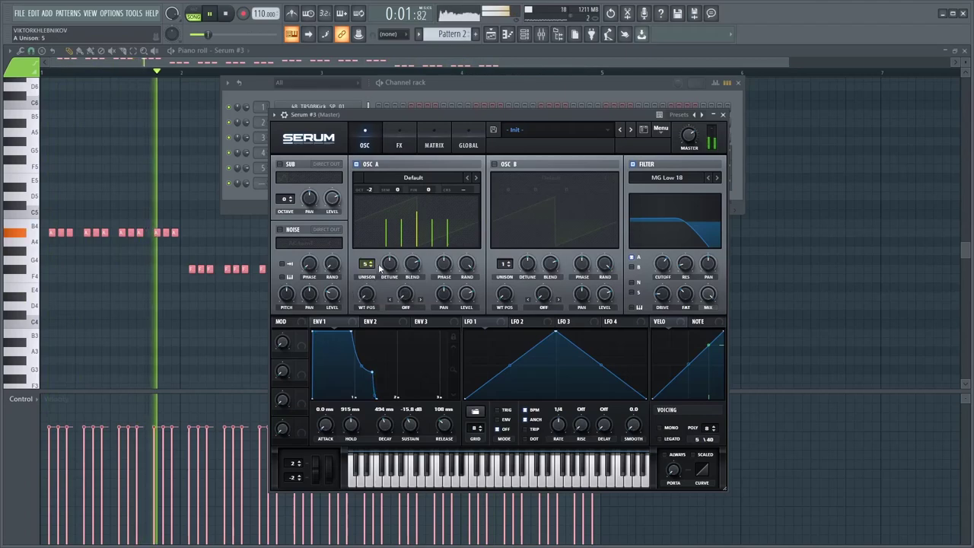
drag(390, 278, 417, 261)
drag(411, 197, 451, 228)
key(space)
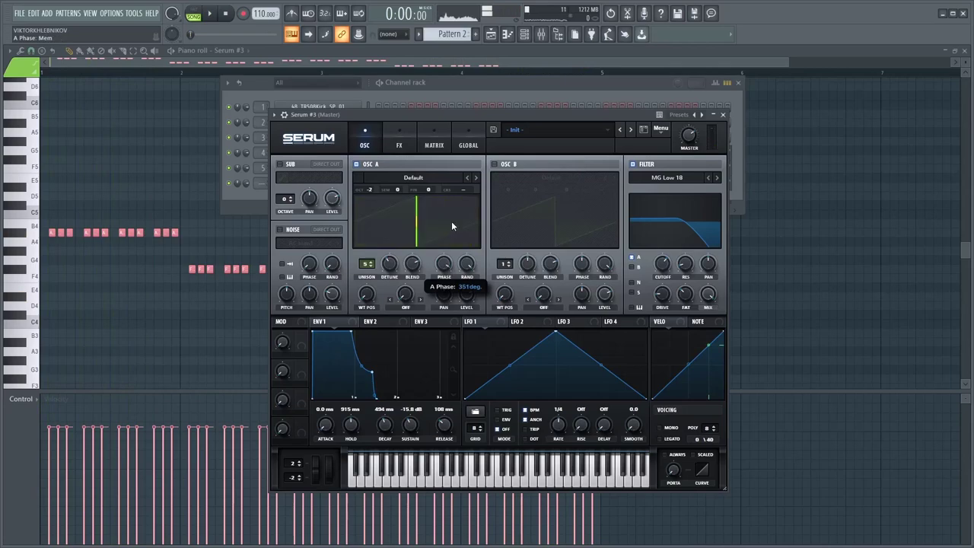
Try the Phaser effect on Serum #3 against the playing pattern
key(space)
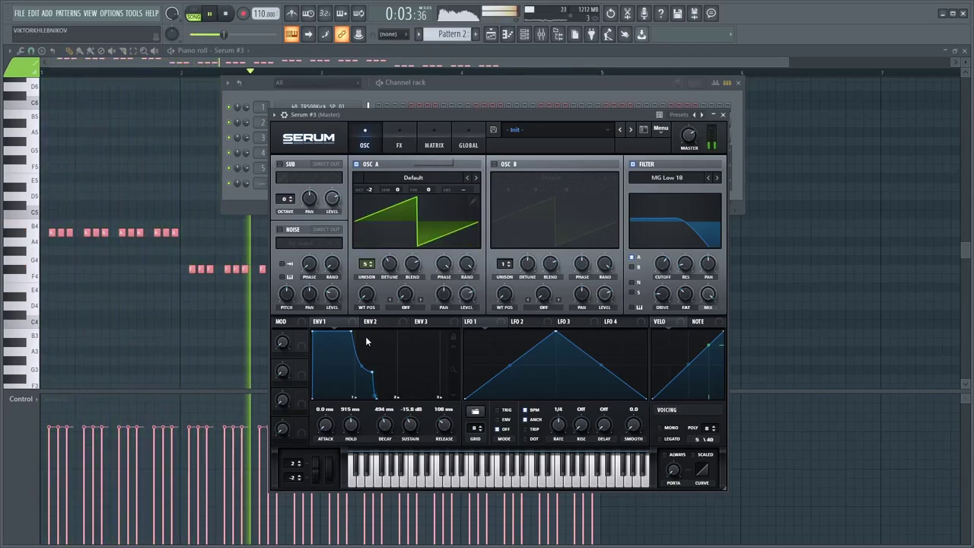
click(398, 142)
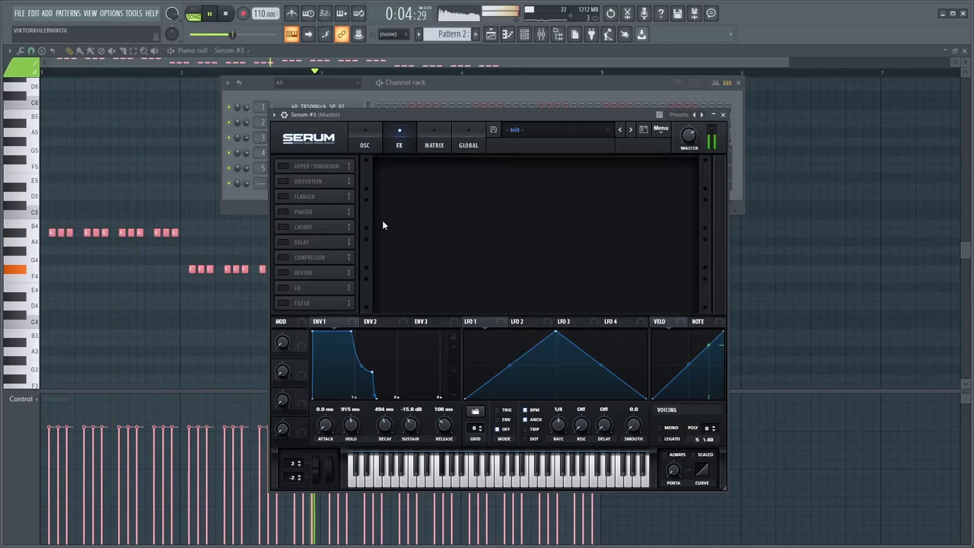
click(283, 212)
key(space)
click(288, 212)
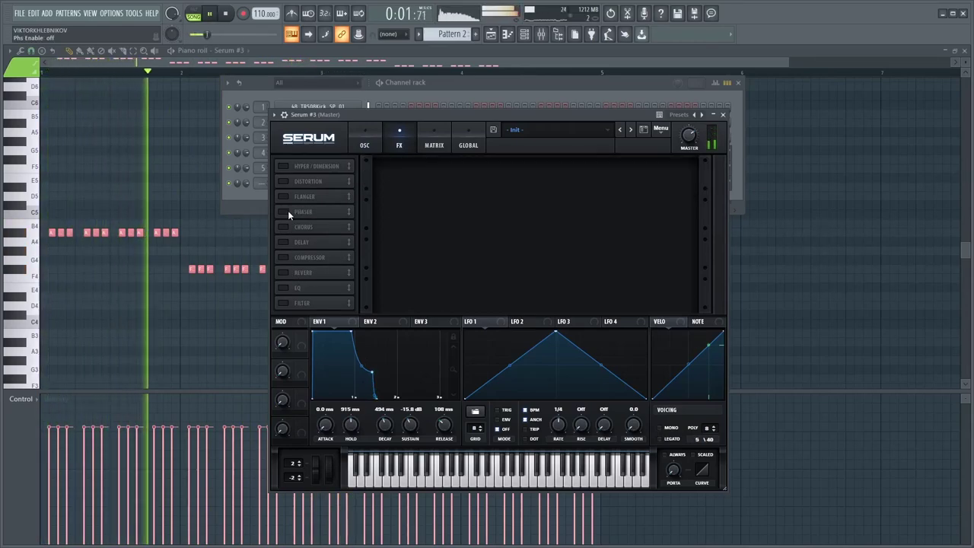
Enable Serum #3's Chorus with BPM sync, delay 1 at about 8.7 ms and mix at about 8%
click(283, 227)
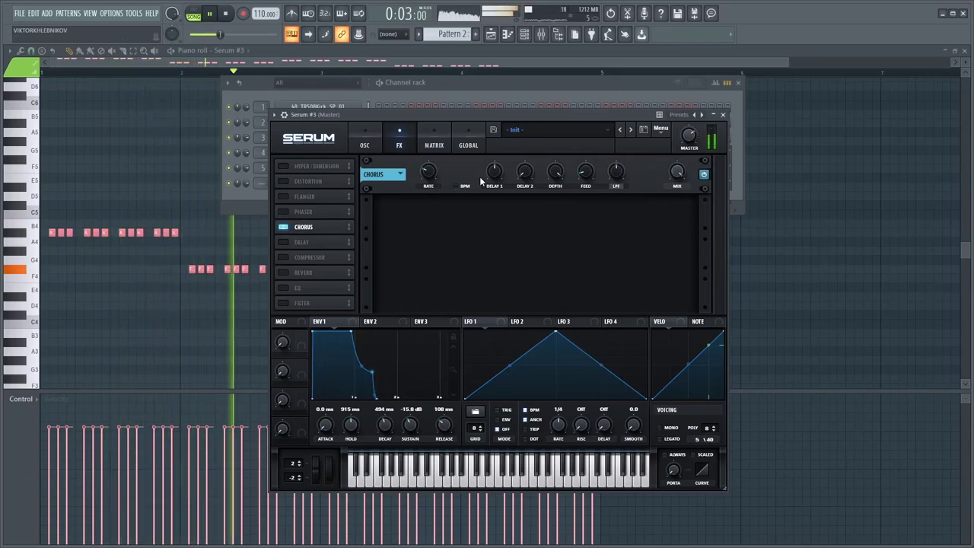
drag(495, 175, 500, 157)
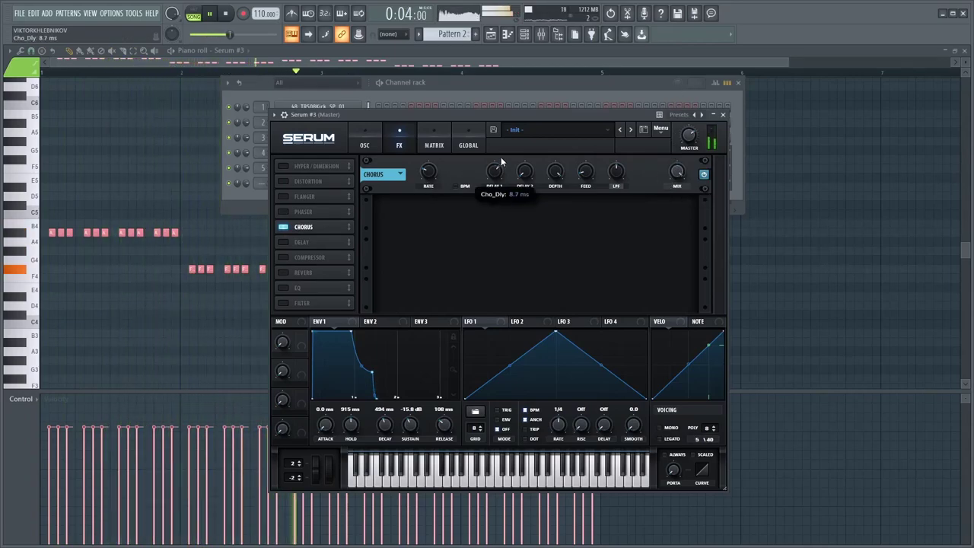
click(466, 186)
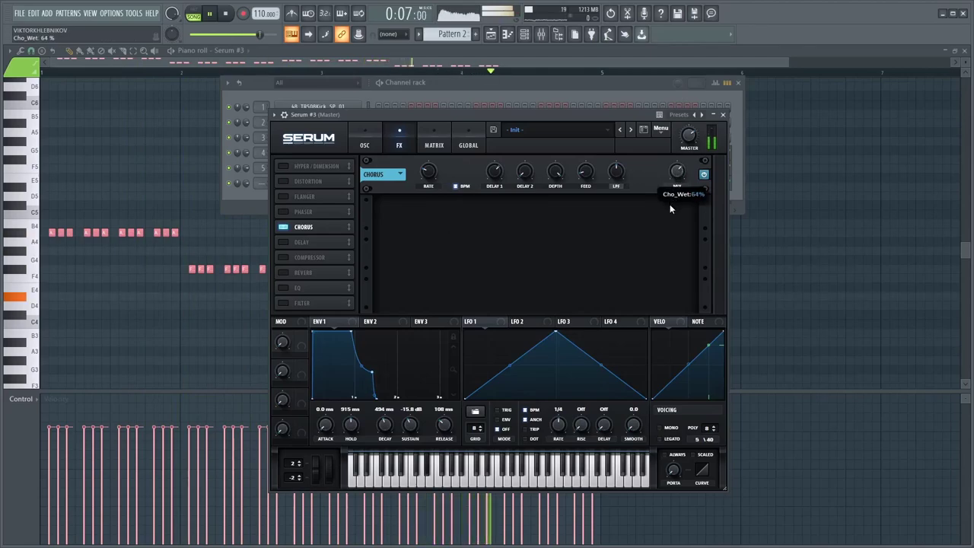
drag(663, 248, 668, 305)
drag(683, 178, 681, 170)
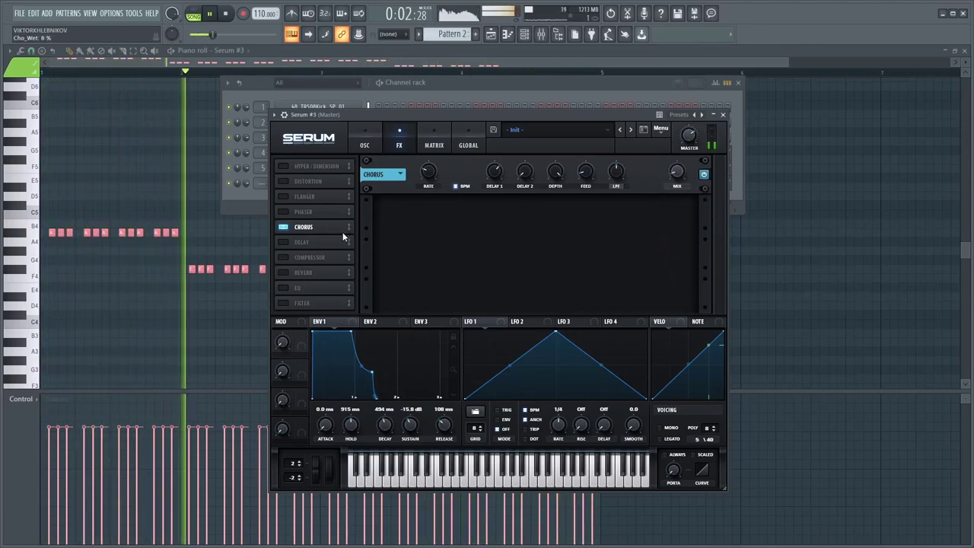
Move Chorus directly below Hyper/Dimension in the effects order and try Hyper/Dimension with a dimension mix of about 78%
click(283, 166)
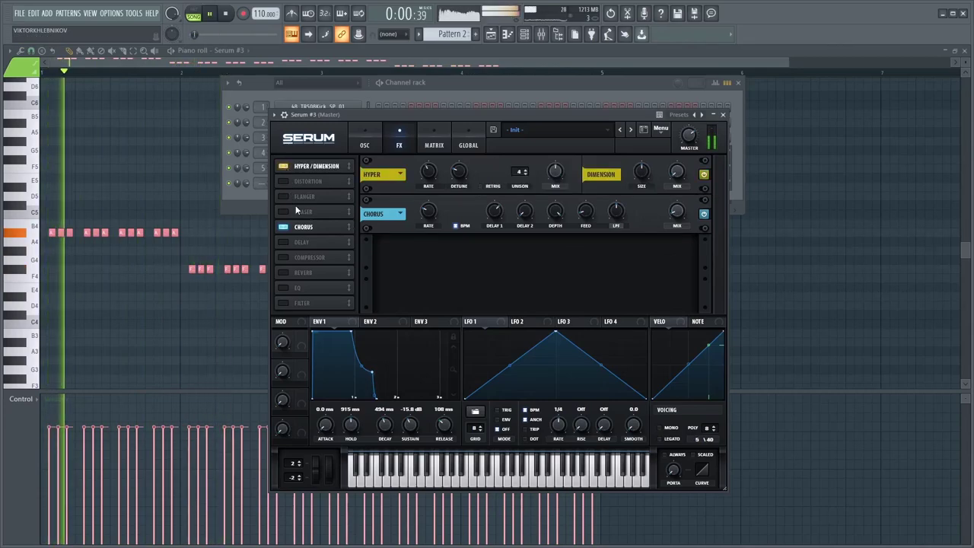
drag(307, 224, 308, 181)
key(space)
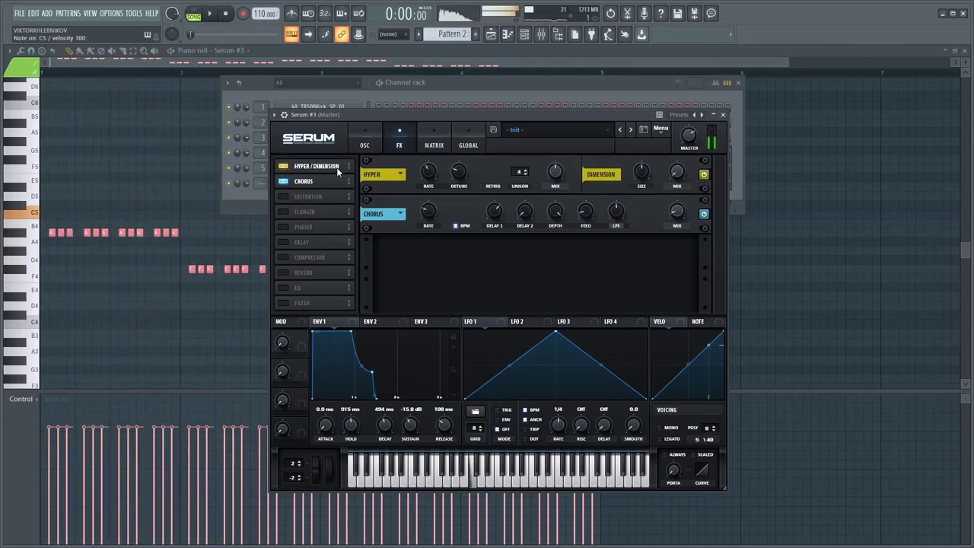
mouse_move(676, 172)
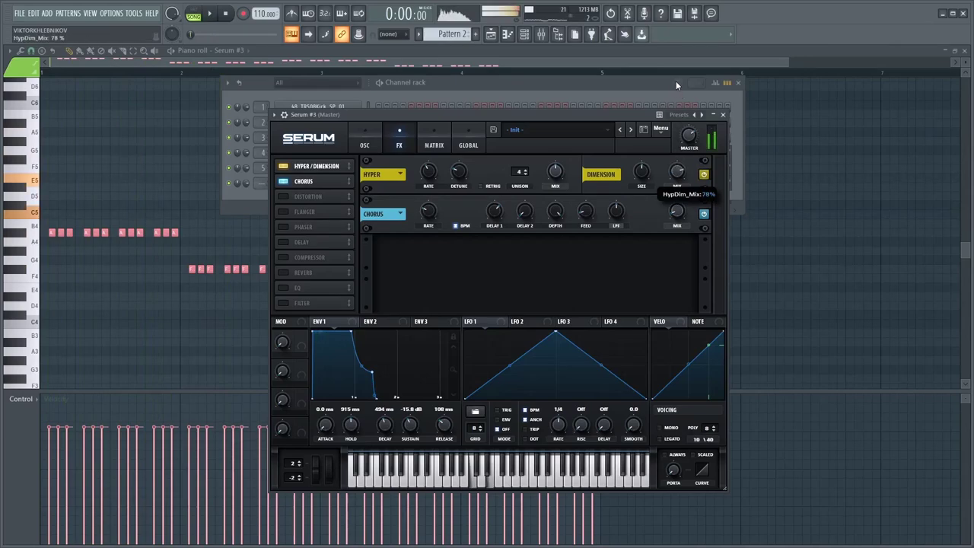
click(283, 166)
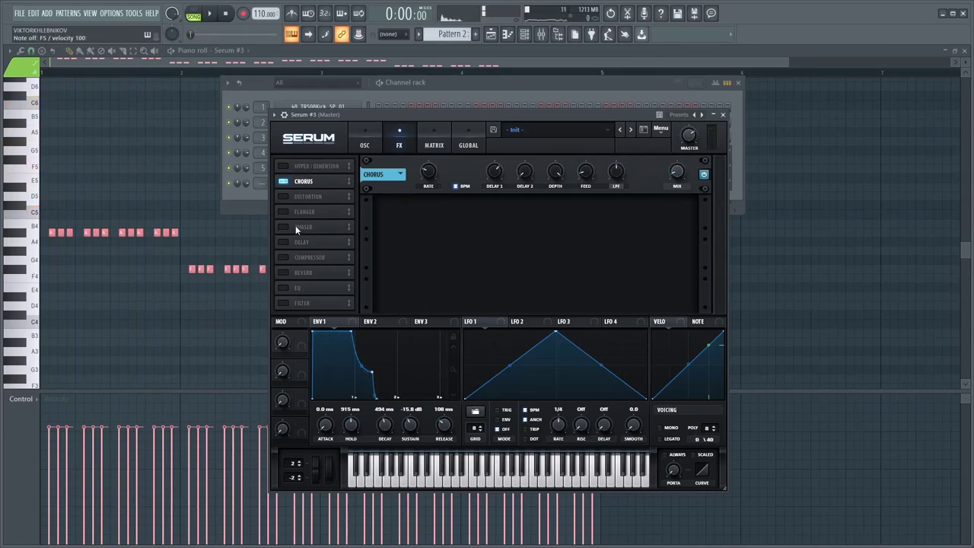
Enable Reverb directly after Chorus, set its size to about 70% and switch it to Plate mode
click(303, 274)
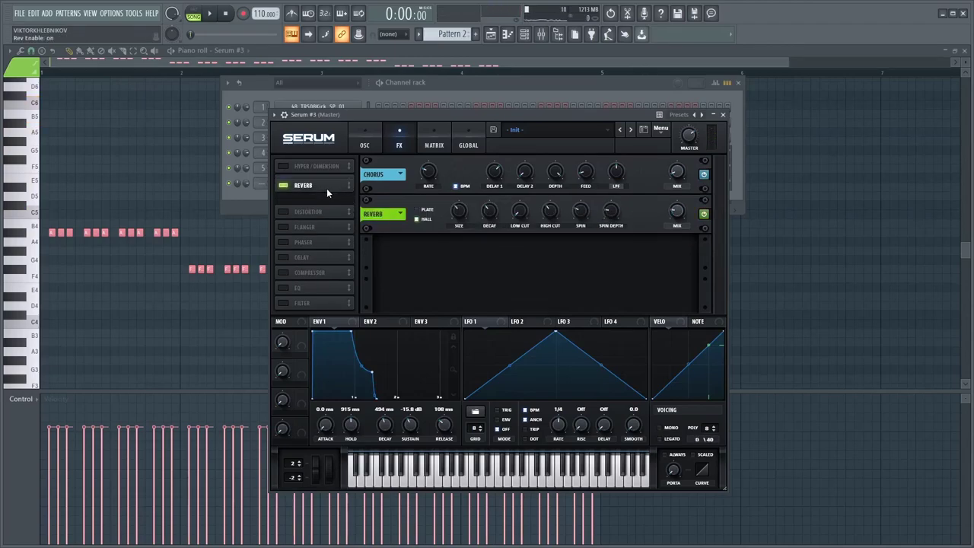
key(space)
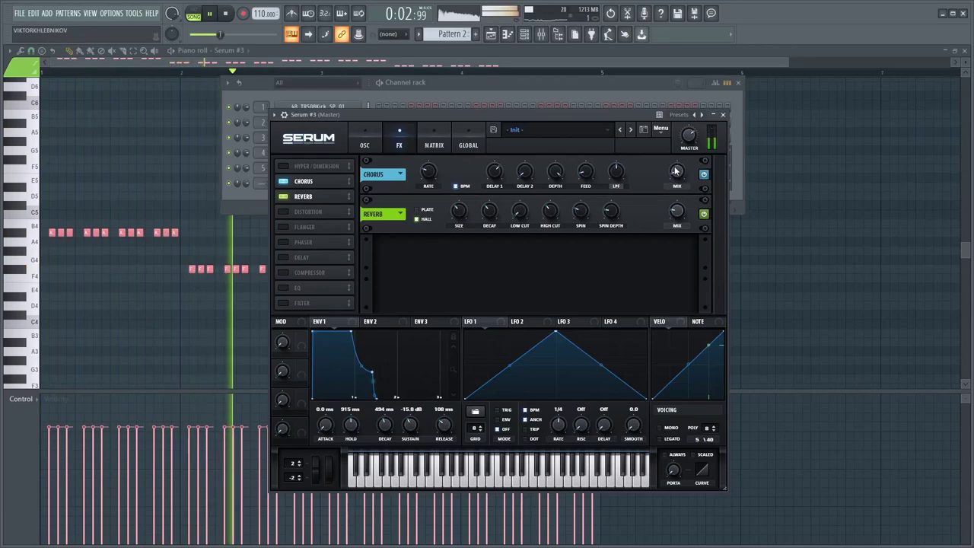
drag(669, 201, 675, 220)
drag(451, 216, 458, 177)
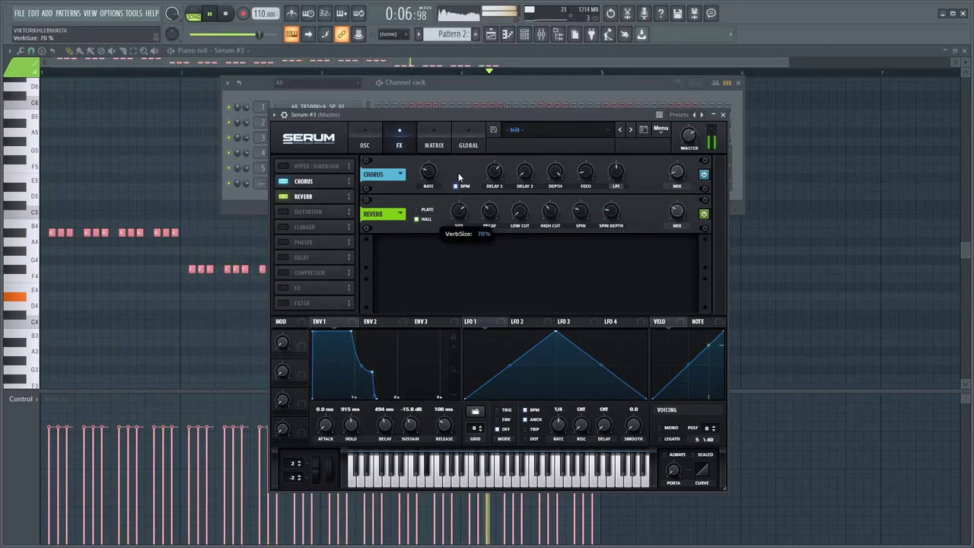
click(423, 210)
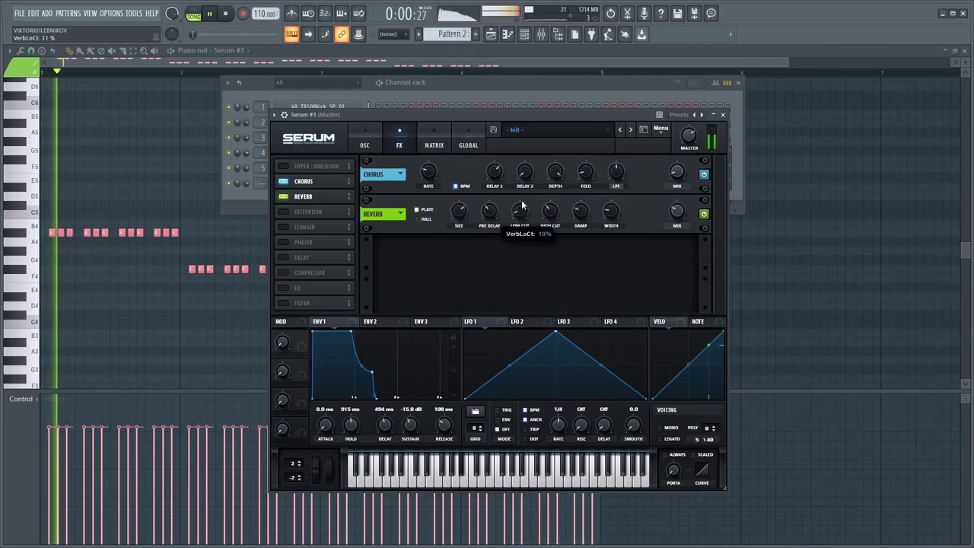
Set the reverb's size to 60%, pre-delay to about 69 ms, low cut to about 28% and mix to 18%, adjusting high cut, damping and width
key(space)
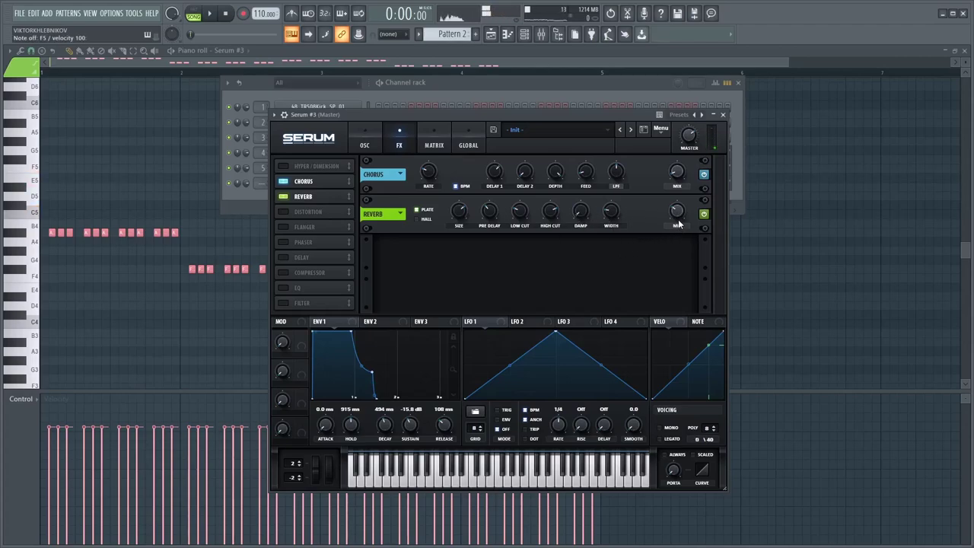
key(c)
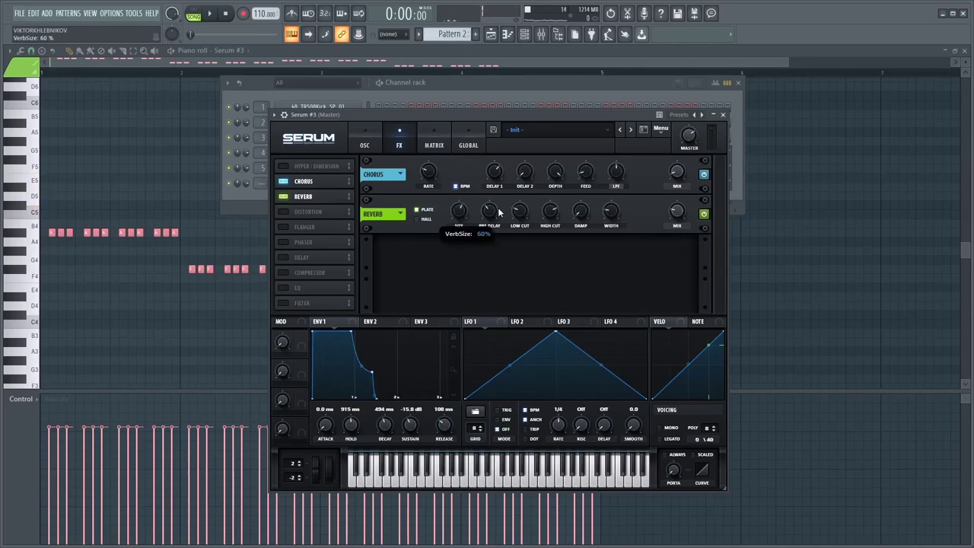
key(c)
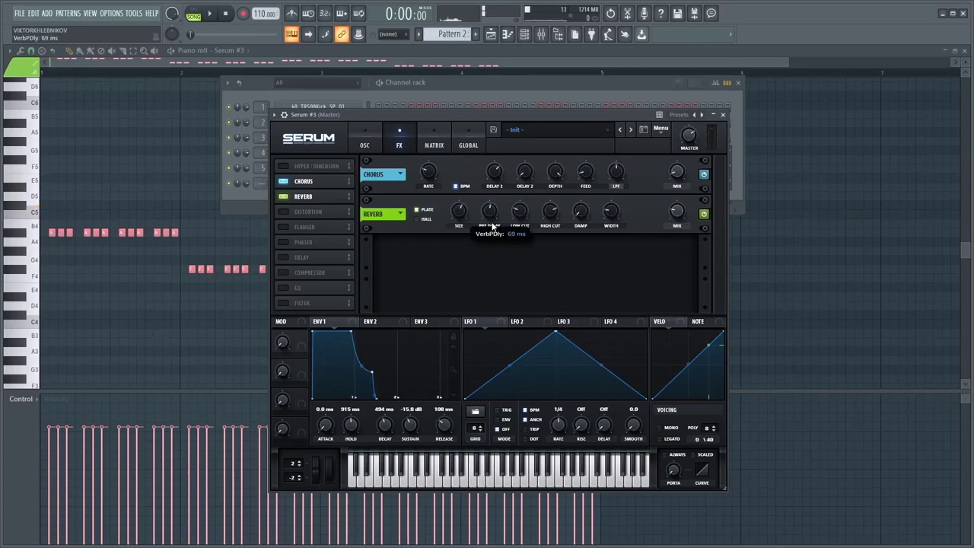
key(v)
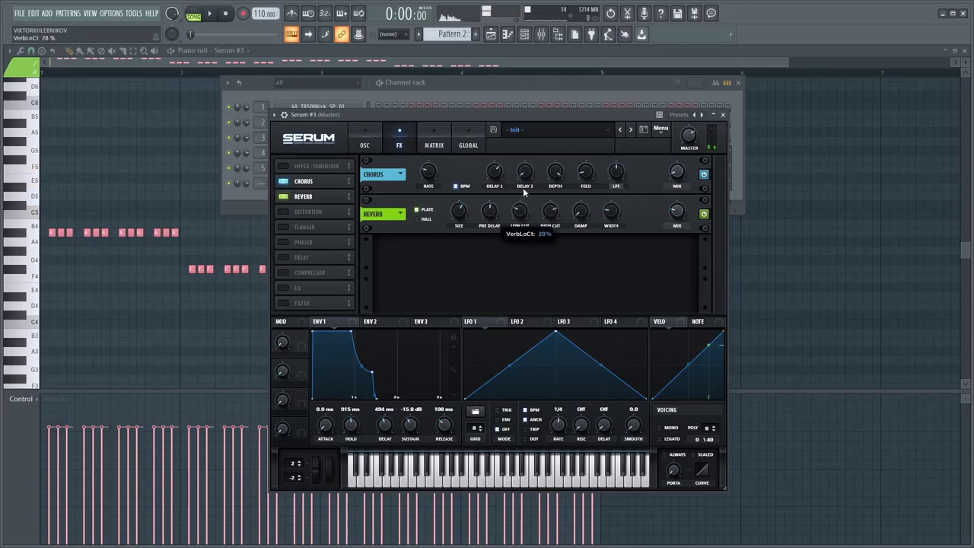
key(comma)
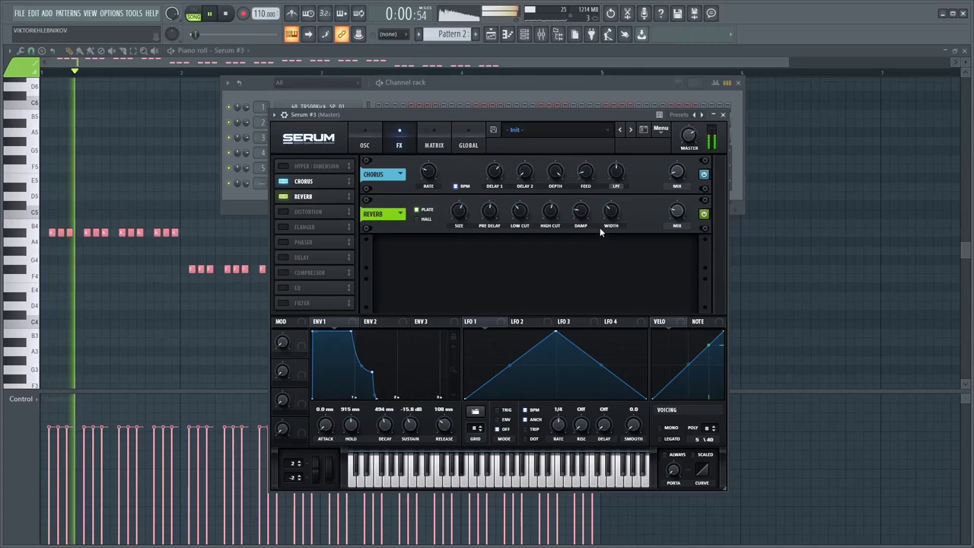
mouse_move(679, 216)
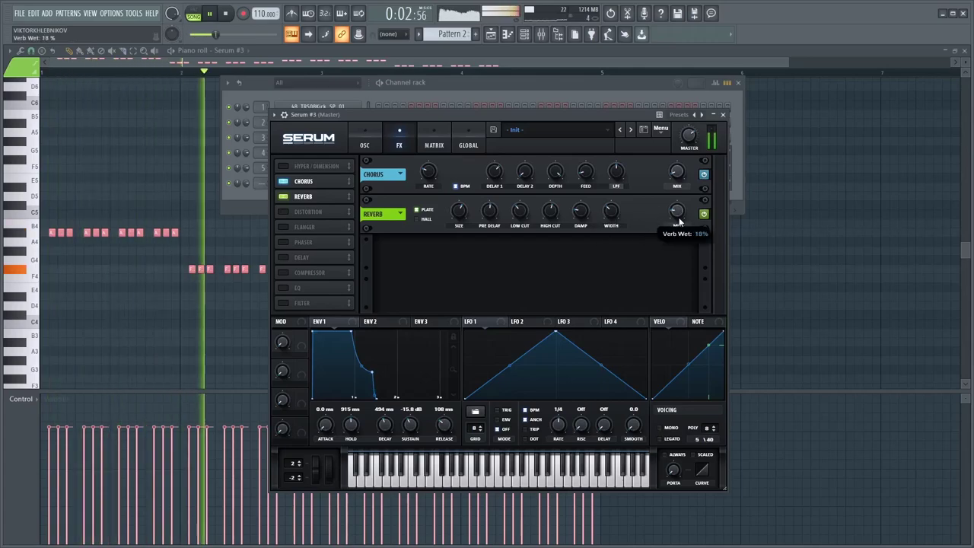
Route Serum #3 to mixer track 6 and copy the Kickstart effect from Serum #2's mixer track onto it
click(242, 193)
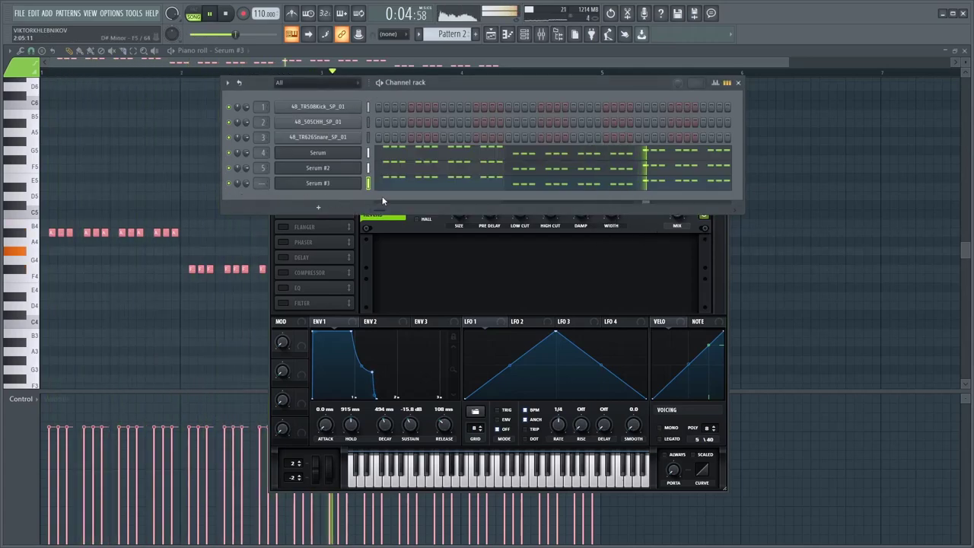
key(F9)
key(space)
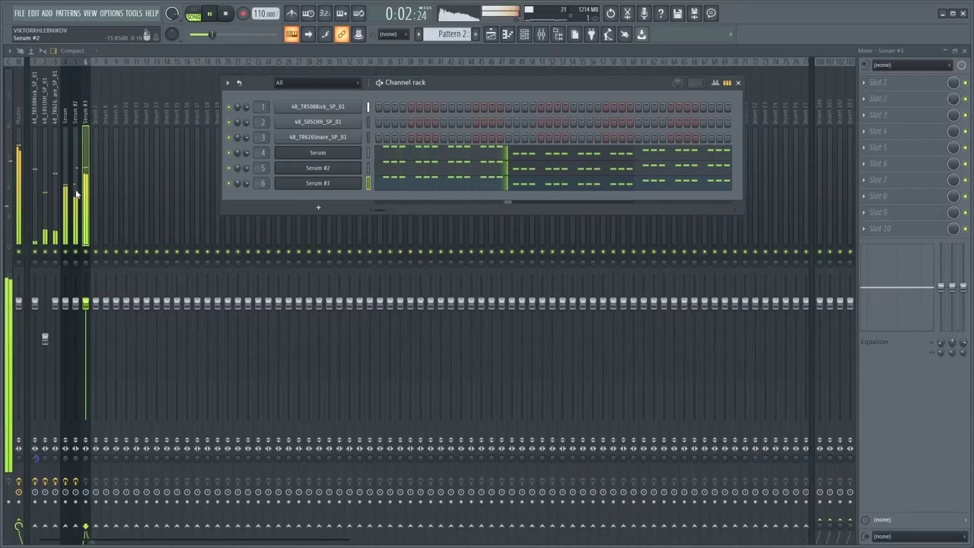
click(317, 167)
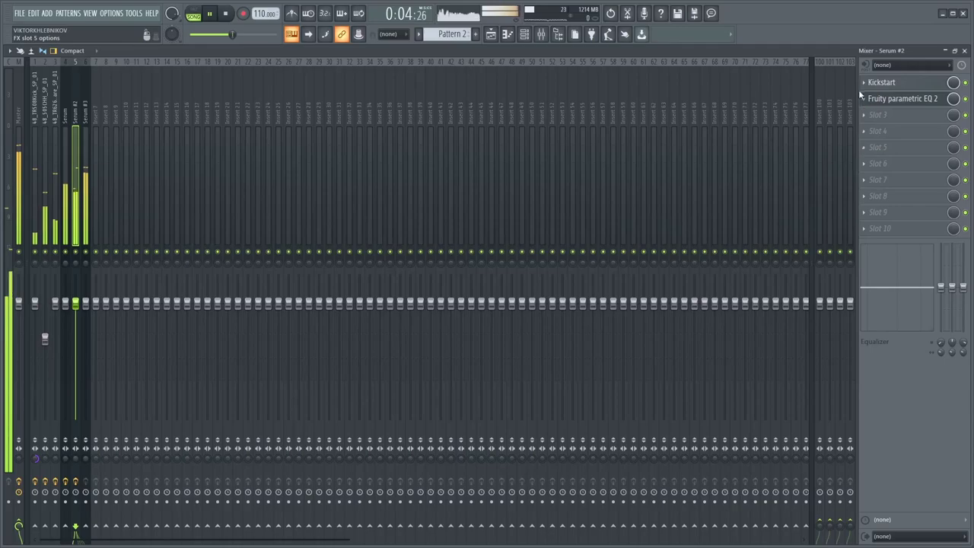
click(865, 83)
drag(881, 145, 85, 217)
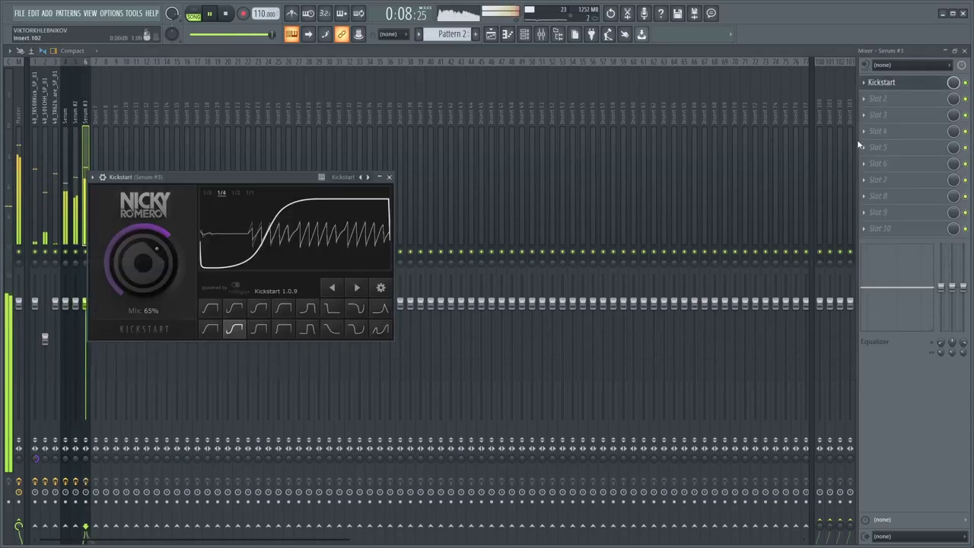
Add Fruity Parametric EQ 2 after Kickstart on Serum #3's track and turn band 1 into a high-pass to cut the low end
click(896, 101)
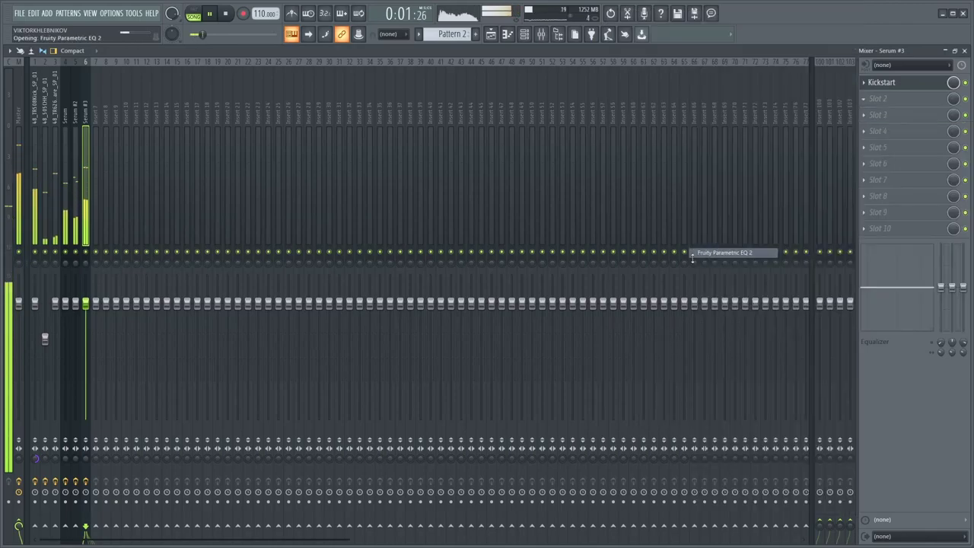
click(703, 253)
drag(144, 272, 186, 336)
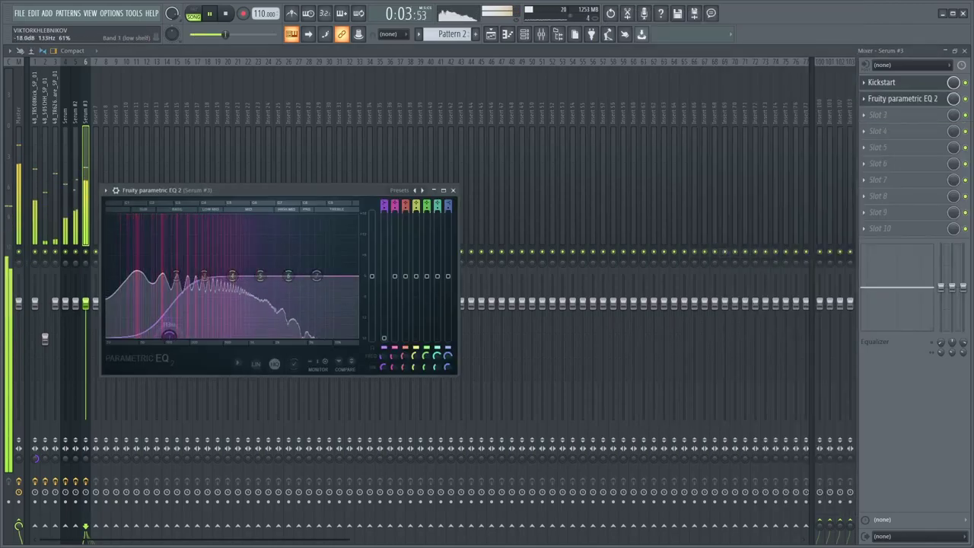
click(385, 204)
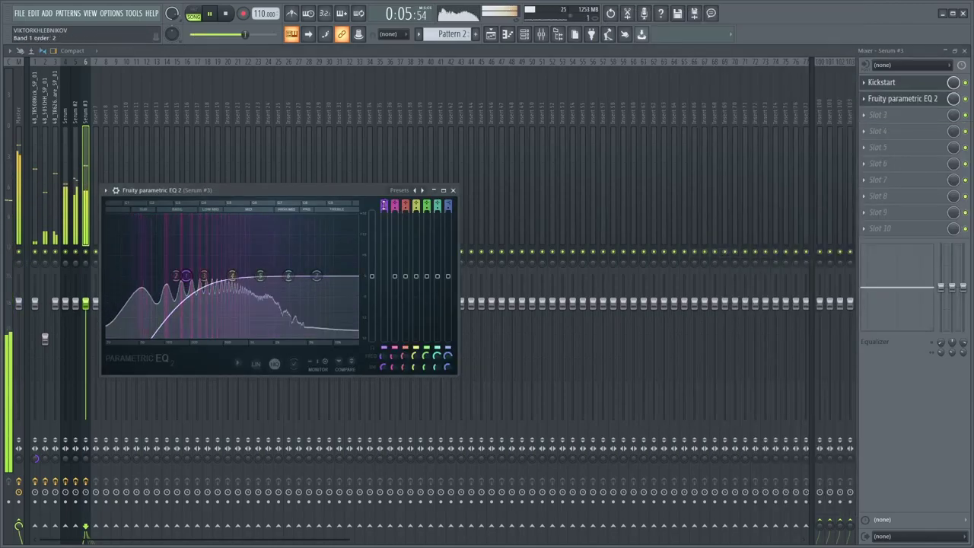
Shape Serum #3's EQ by lowering band 3, raising bands 4 and 5 in the highs, and slightly boosting band 6 around 1357 Hz
drag(197, 279, 331, 262)
drag(194, 282, 194, 285)
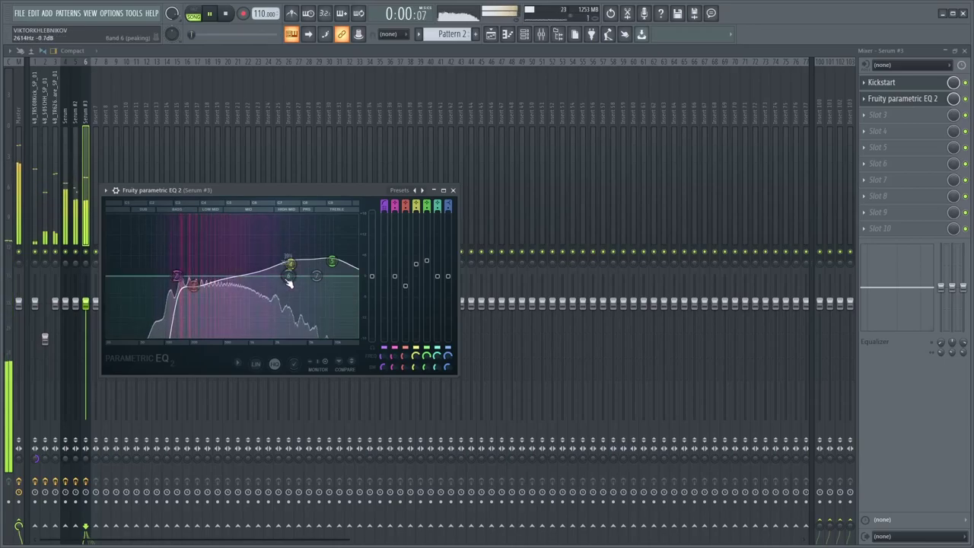
mouse_move(248, 253)
mouse_down()
mouse_move(263, 256)
mouse_move(259, 266)
mouse_up()
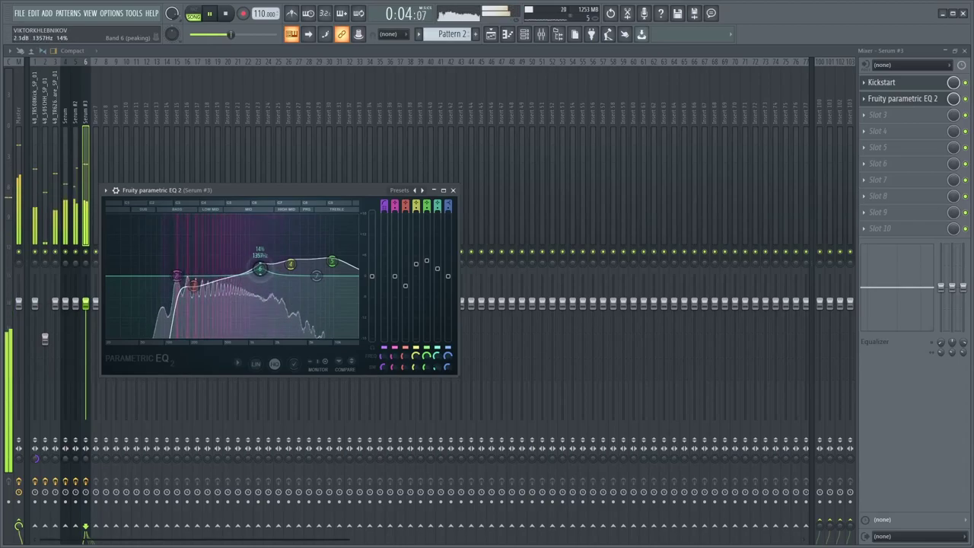
drag(260, 268, 260, 274)
Try lower mixer volumes for Serum #2 and Serum #3, with Serum #3 at about 89% (-2.6 dB)
mouse_move(78, 227)
mouse_down()
mouse_move(68, 232)
mouse_move(86, 229)
mouse_move(76, 228)
mouse_up()
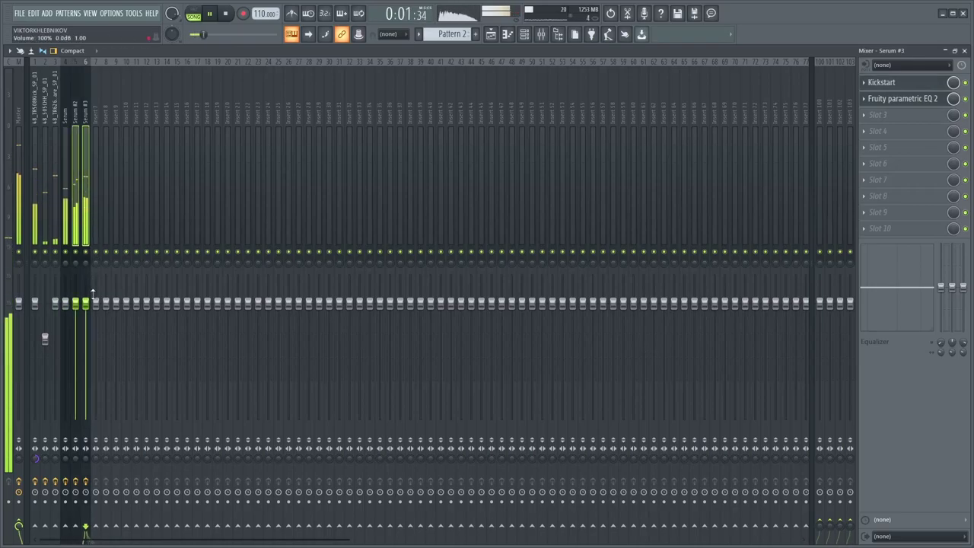
drag(85, 303, 76, 342)
click(70, 223)
drag(86, 419, 86, 316)
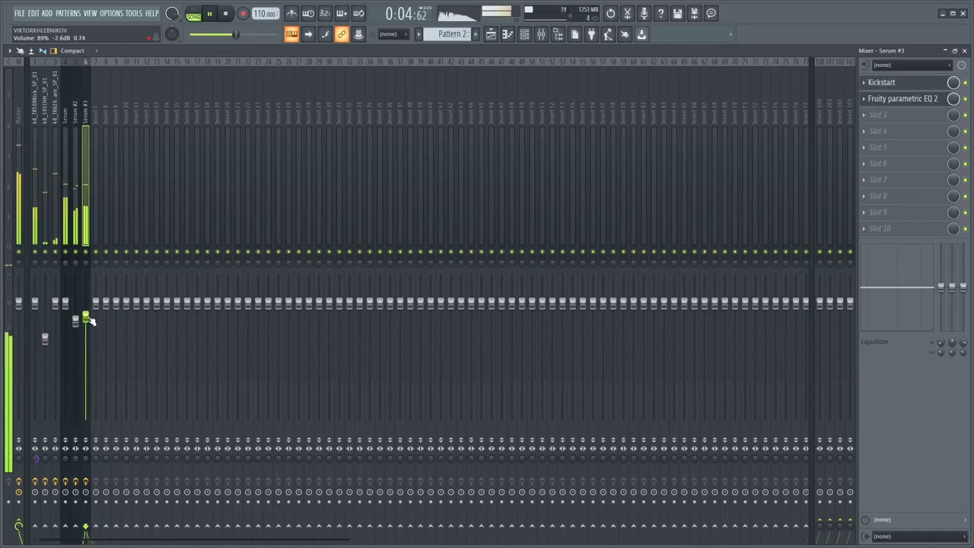
Reset Serum #2's mixer volume and rebalance it slightly below full level, with Serum #3 raised close to full level
click(490, 34)
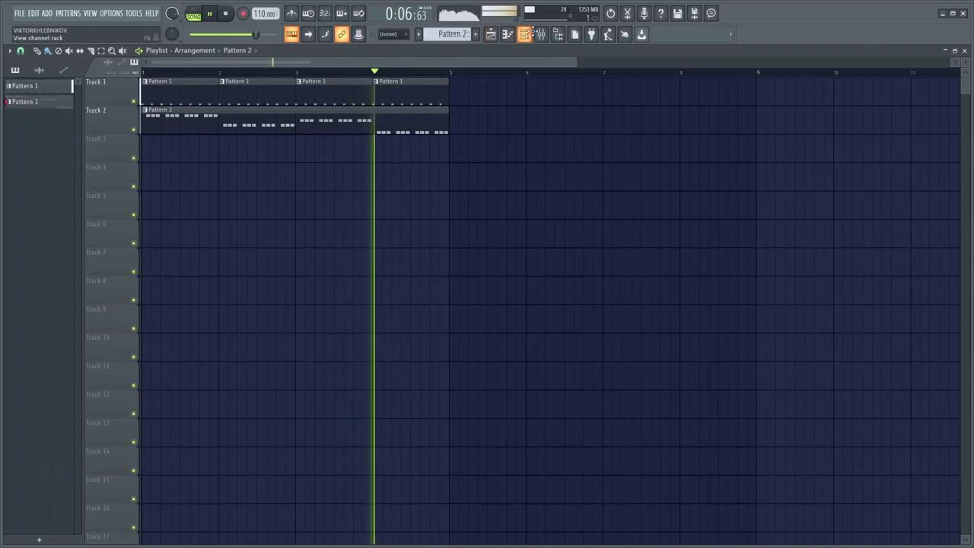
click(540, 34)
right_click(142, 312)
click(96, 308)
right_click(100, 312)
click(102, 312)
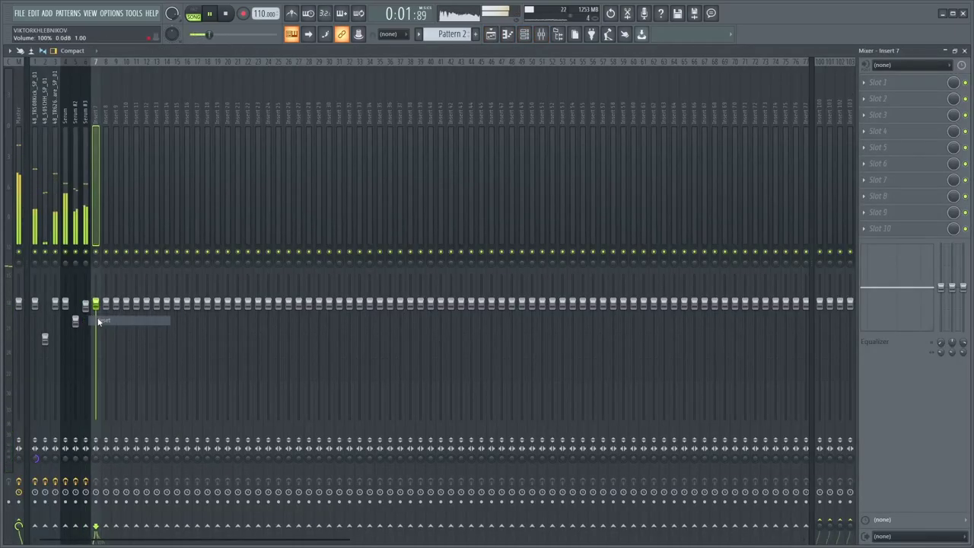
click(86, 305)
right_click(78, 321)
click(86, 327)
click(75, 307)
drag(76, 312, 82, 313)
Play the arrangement and add a fourth Serum instrument as a new channel
click(491, 33)
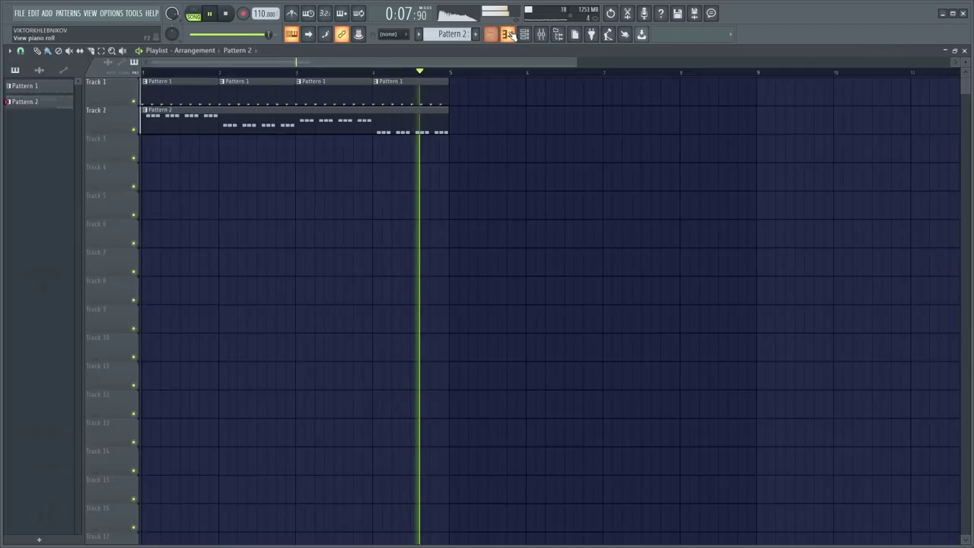
scroll(476, 250, down, 3)
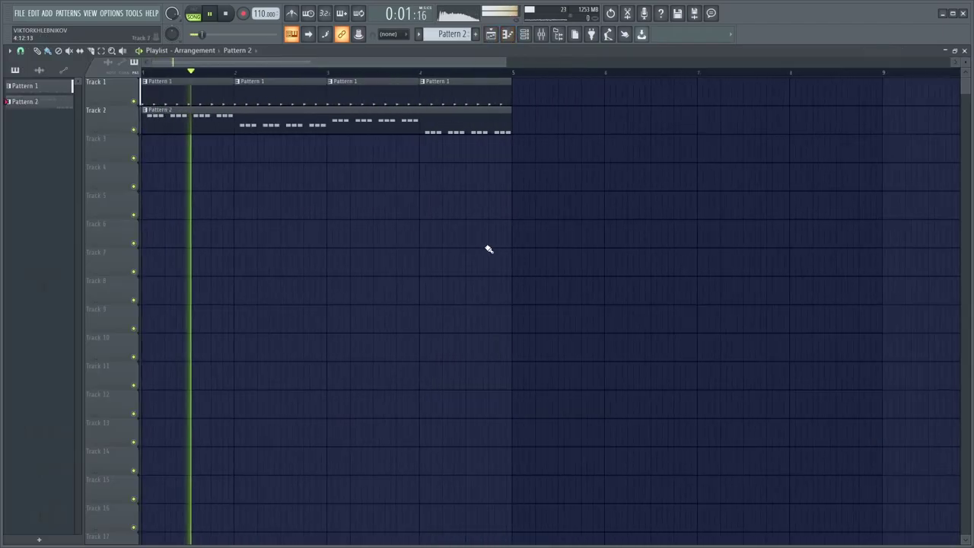
key(space)
key(space)
click(540, 35)
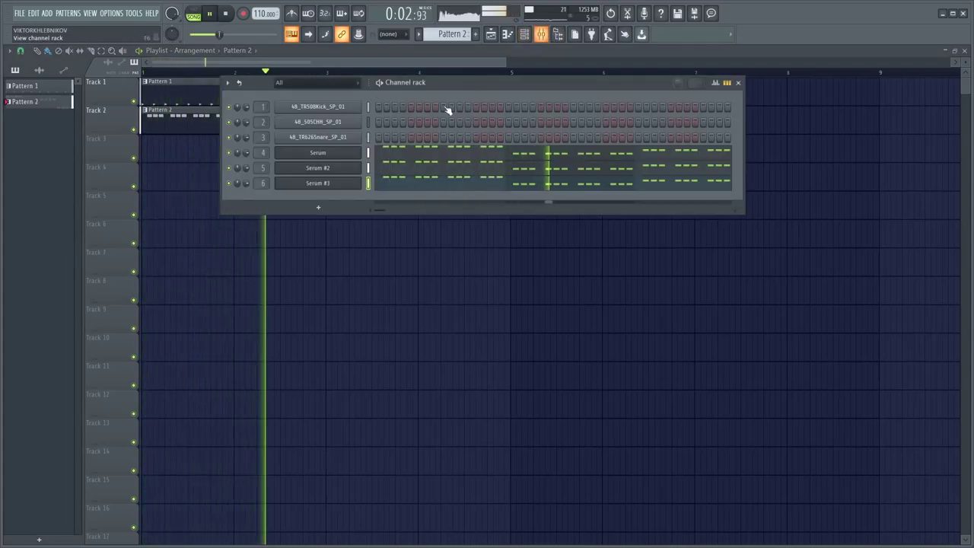
click(335, 209)
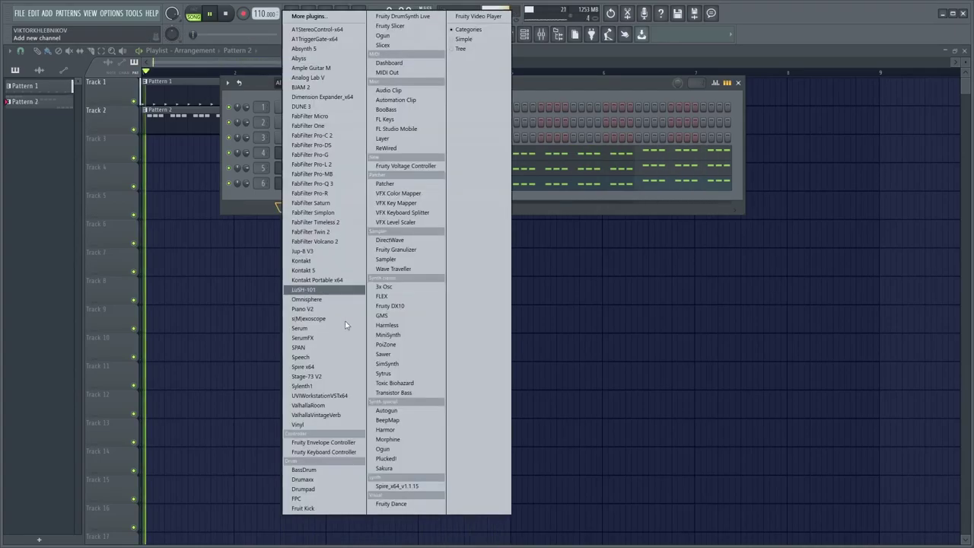
click(320, 328)
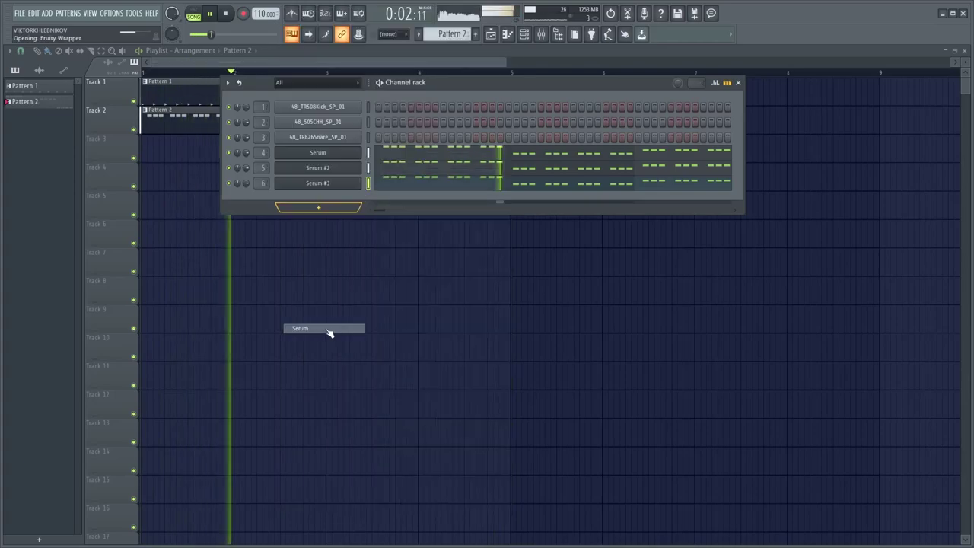
key(space)
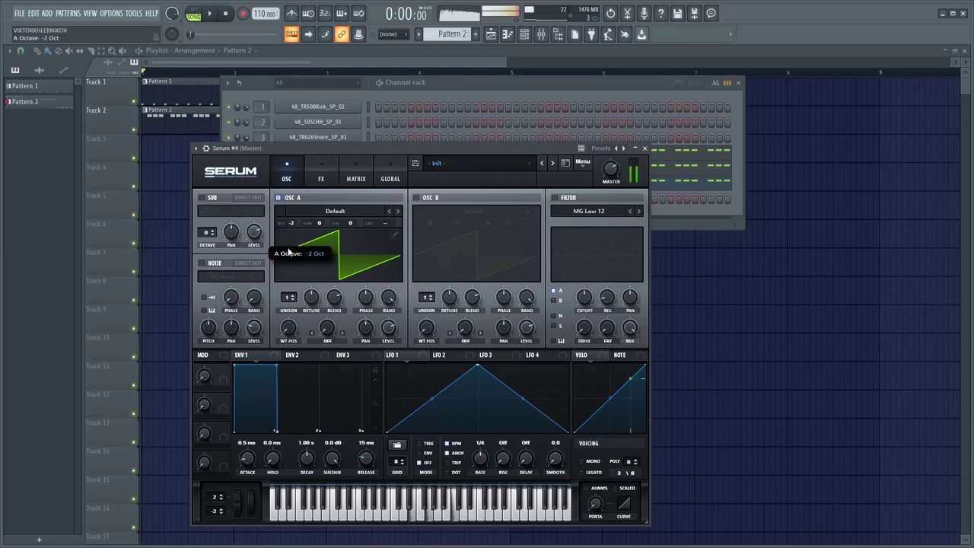
Set Serum #4's oscillator A to octave -1 with 3 unison voices, and enable oscillator B at octave -2 with 6 voices, reducing both detunes
click(417, 197)
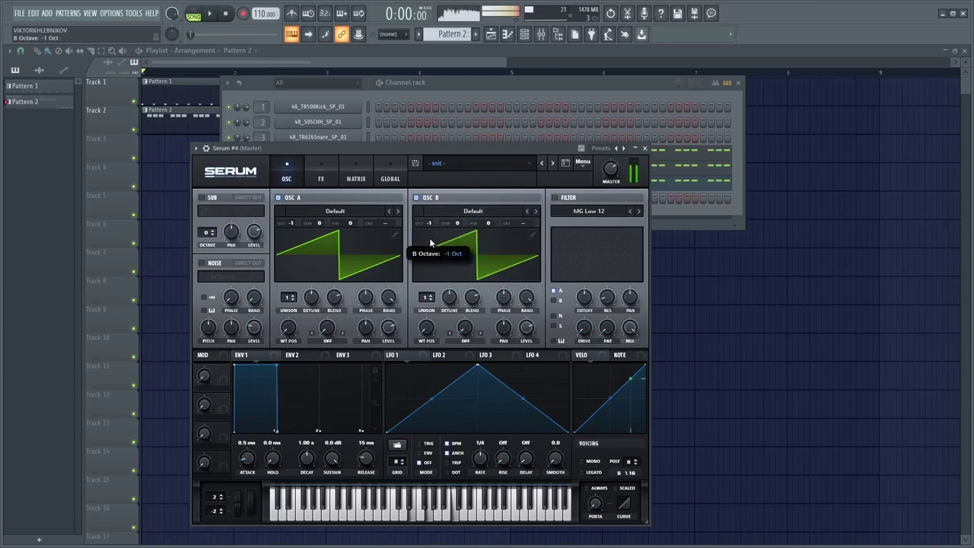
drag(427, 297, 449, 308)
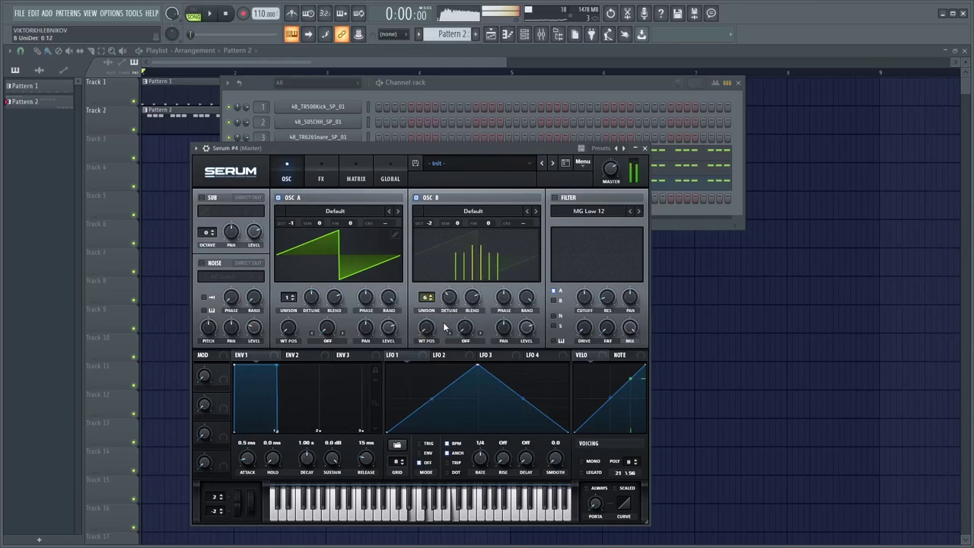
mouse_move(291, 299)
mouse_down()
mouse_move(289, 273)
mouse_move(309, 328)
mouse_up()
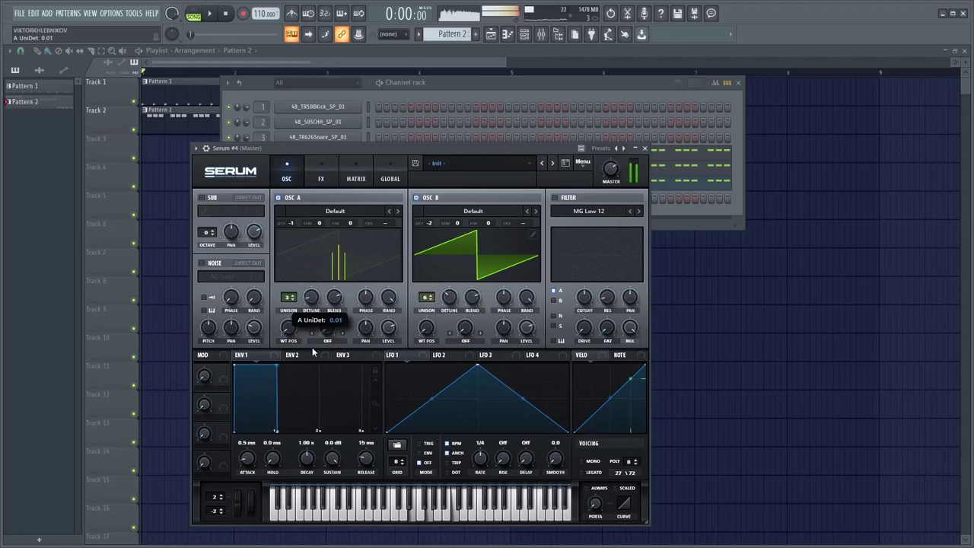
Copy the Serum channel's Pattern 2 notes into Serum #4's piano roll, starting in bar 1
click(704, 413)
key(space)
double_click(256, 123)
click(217, 50)
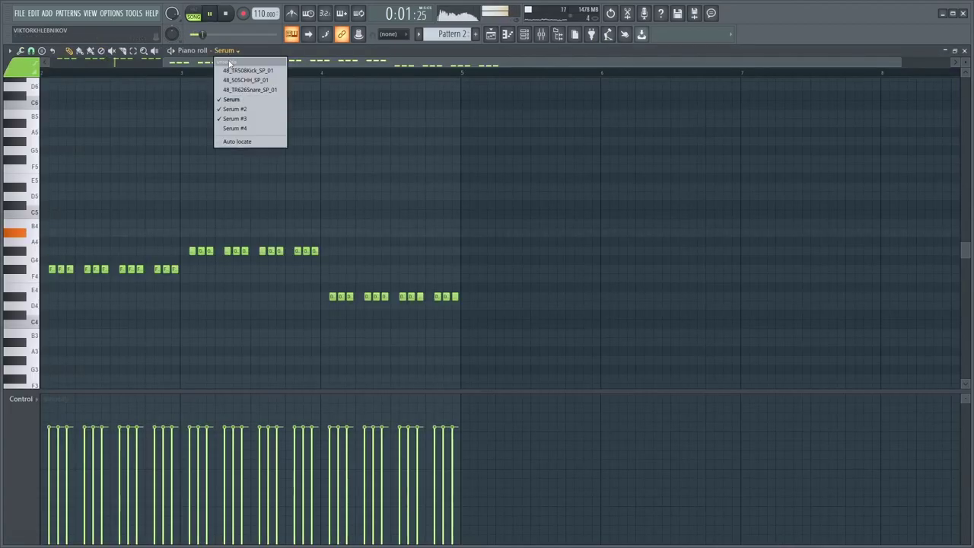
click(232, 130)
key(space)
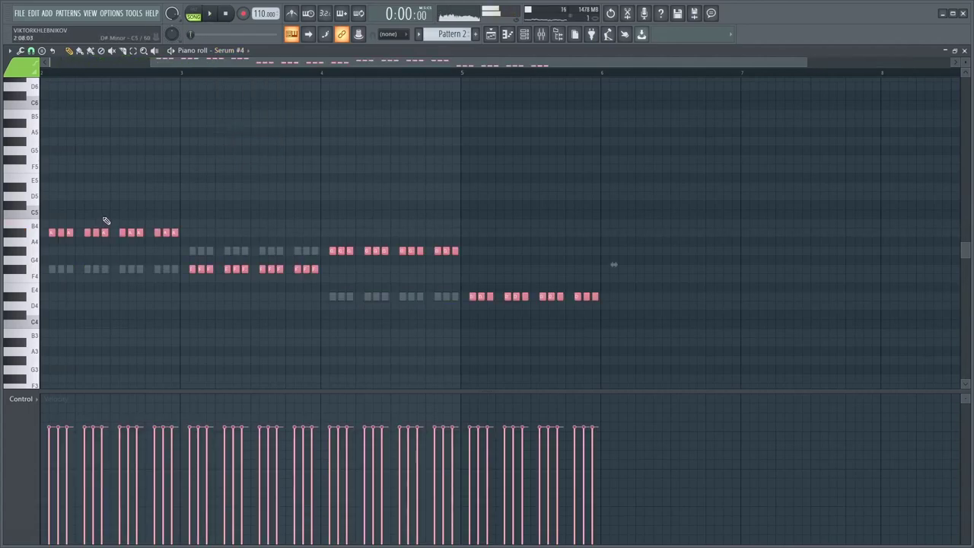
key(space)
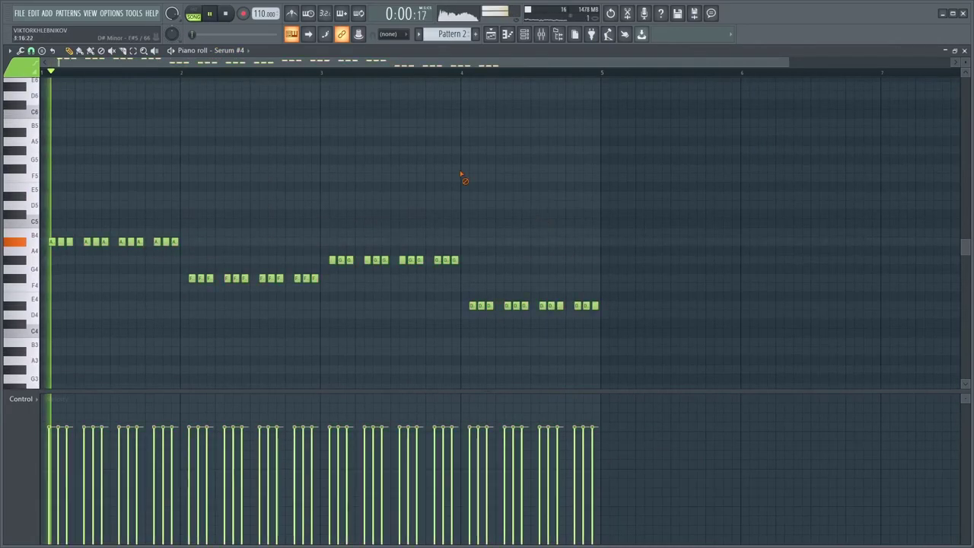
Route Serum #4 to mixer track 7 and copy Serum #3's Kickstart effect onto that track
key(F6)
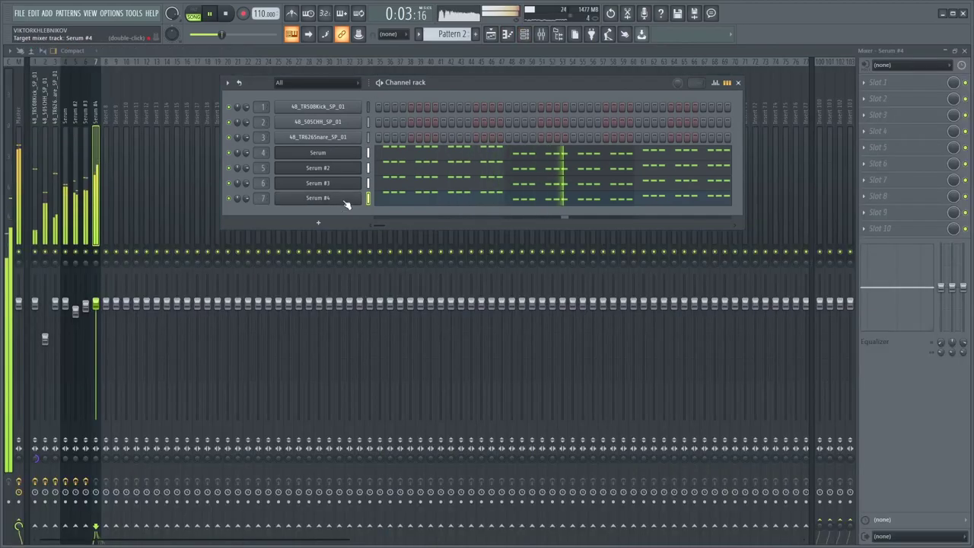
key(F9)
click(88, 179)
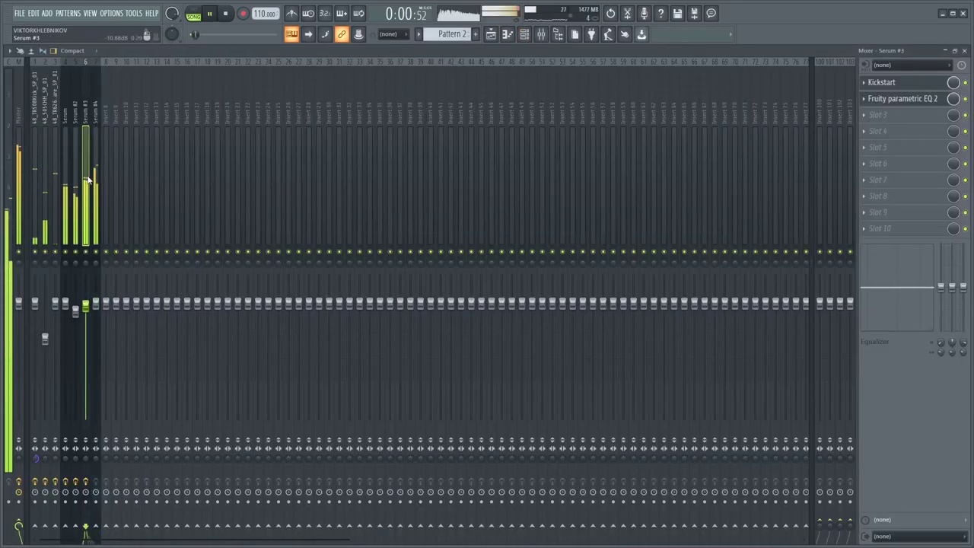
key(space)
click(871, 82)
drag(879, 142, 111, 176)
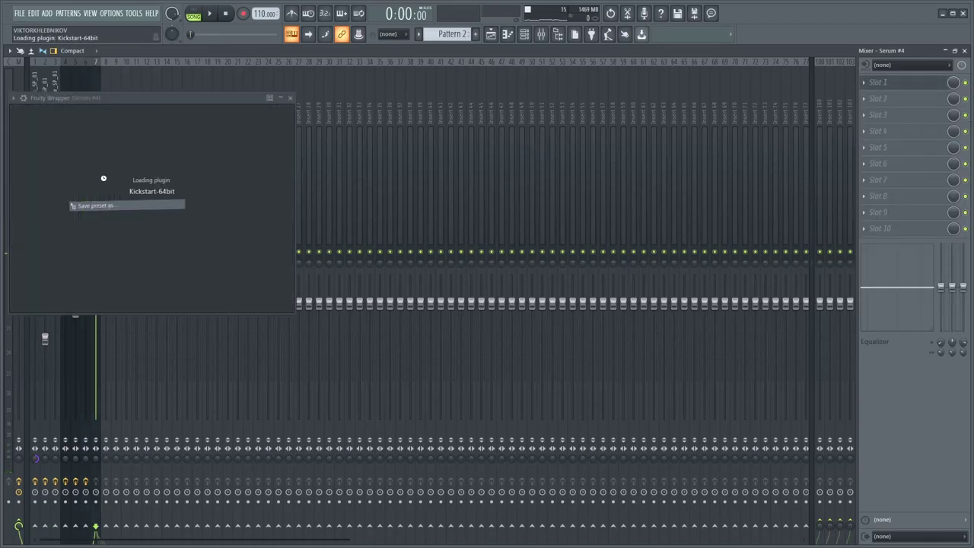
Shape Serum #4's Env 1 with a 12 ms release, about -38.4 dB sustain and 1.19 s decay
key(F7)
key(F6)
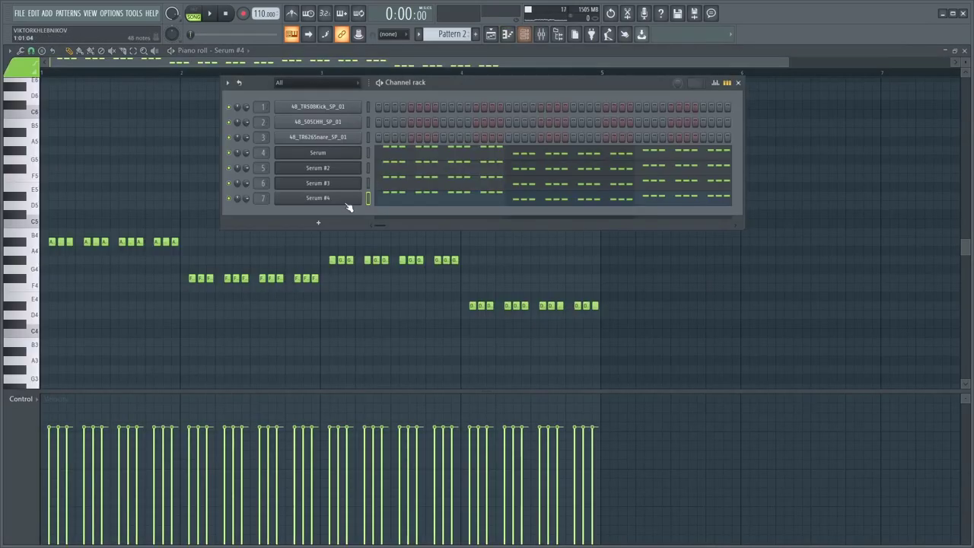
click(343, 199)
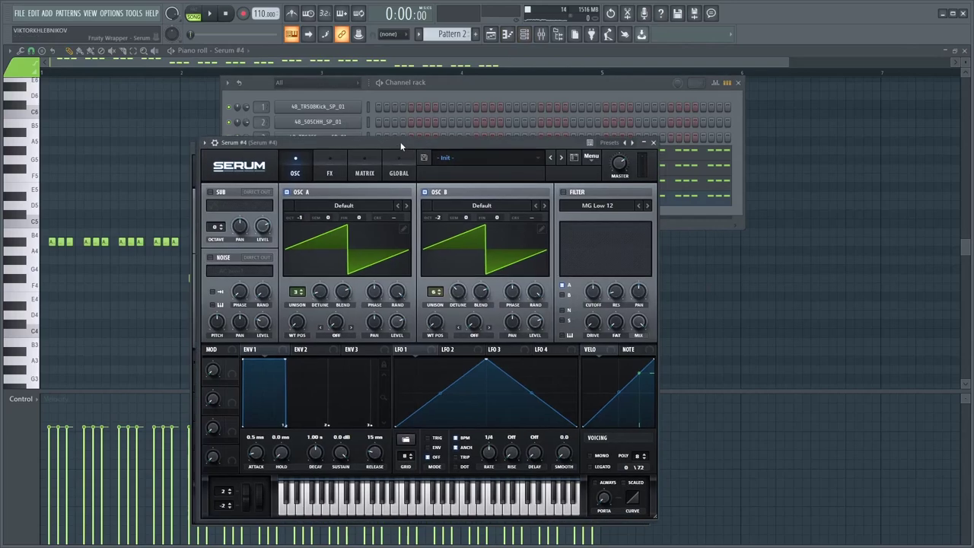
drag(397, 145, 422, 123)
key(space)
drag(397, 431, 367, 476)
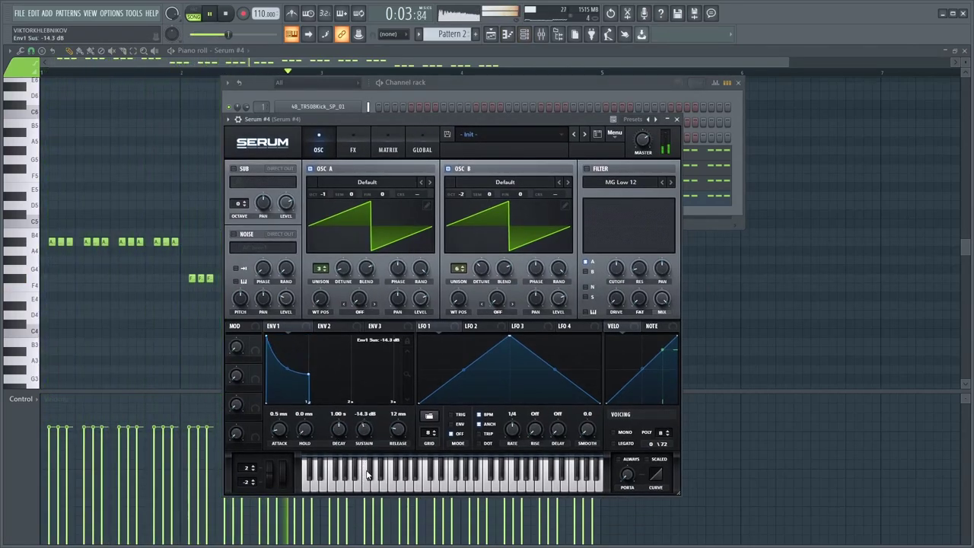
drag(367, 441, 367, 466)
drag(339, 435, 342, 431)
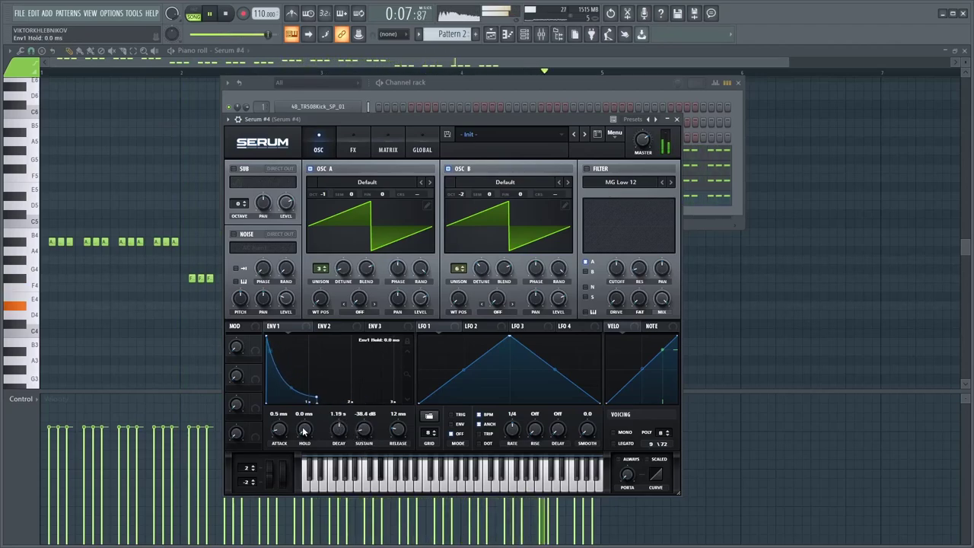
Tighten Serum #4's Env 1 to a 324 ms hold, about 29 ms decay and -30.2 dB sustain
key(space)
drag(300, 398, 293, 374)
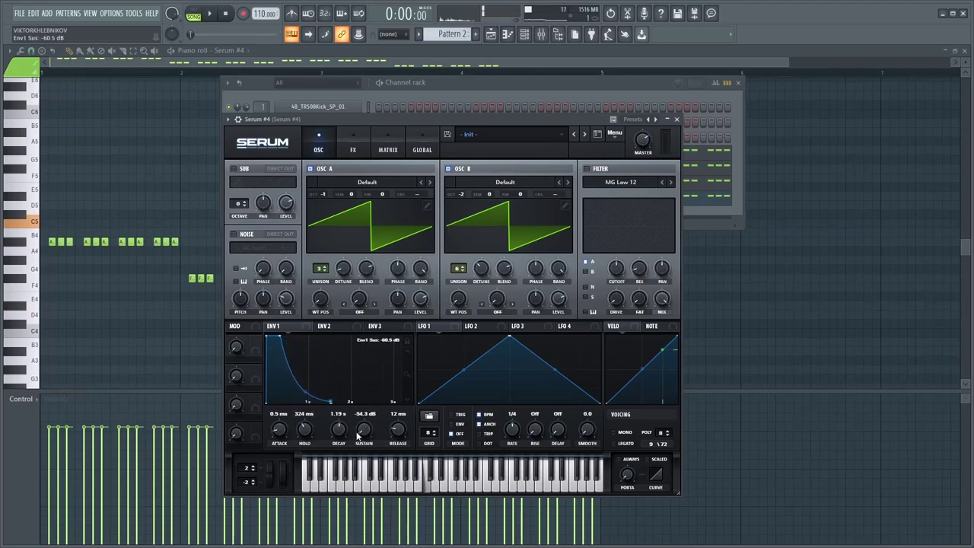
drag(358, 402, 355, 433)
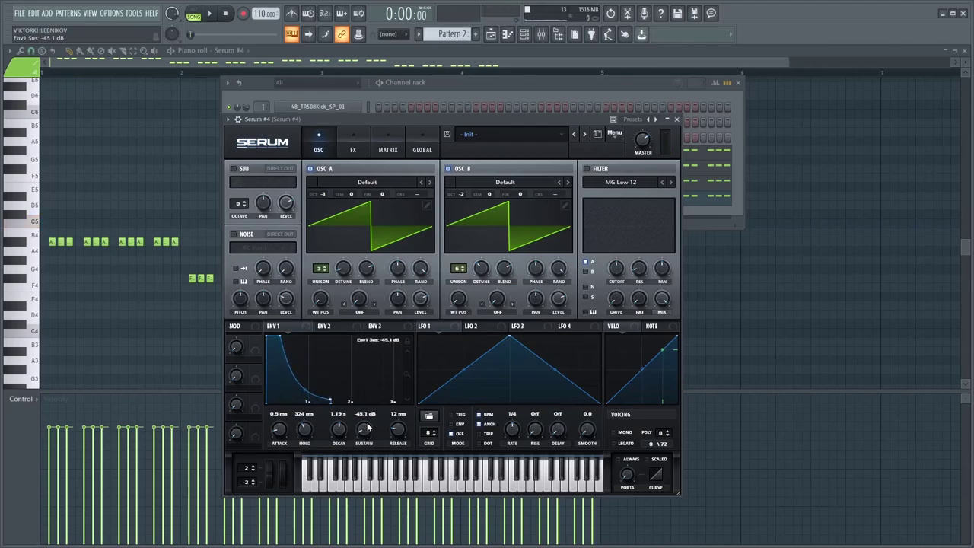
drag(340, 432, 340, 451)
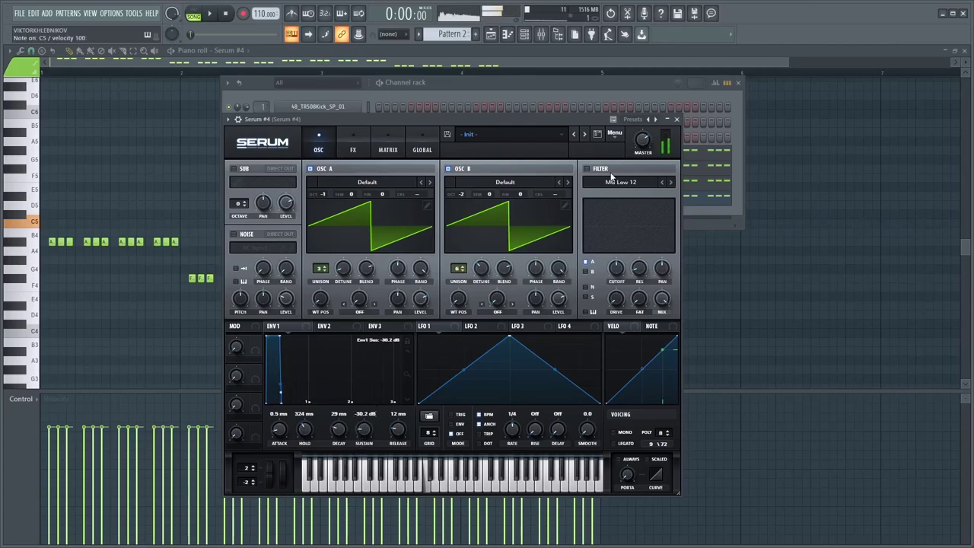
Enable Serum #4's MG Low 12 filter and modulate its cutoff with Env 1 by about 82
click(590, 170)
drag(616, 266, 605, 324)
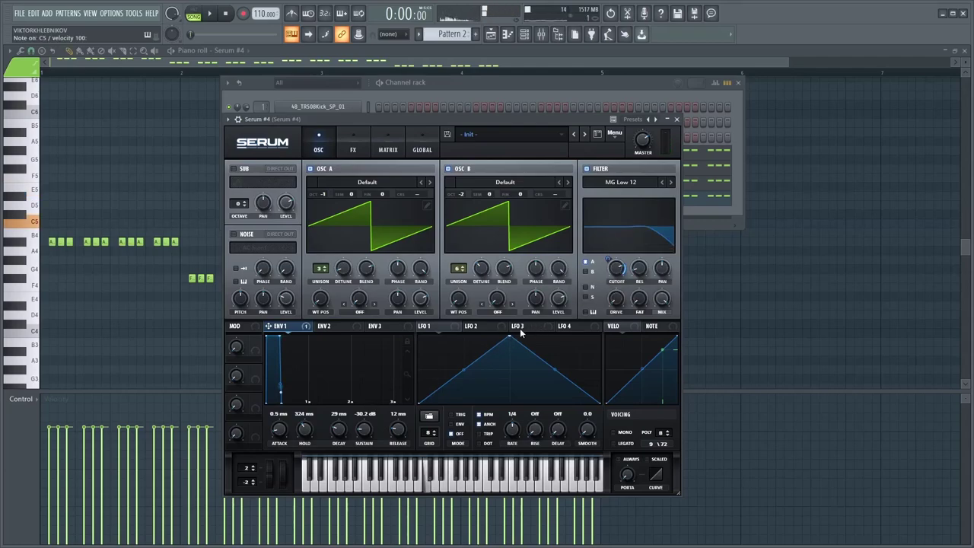
mouse_move(608, 258)
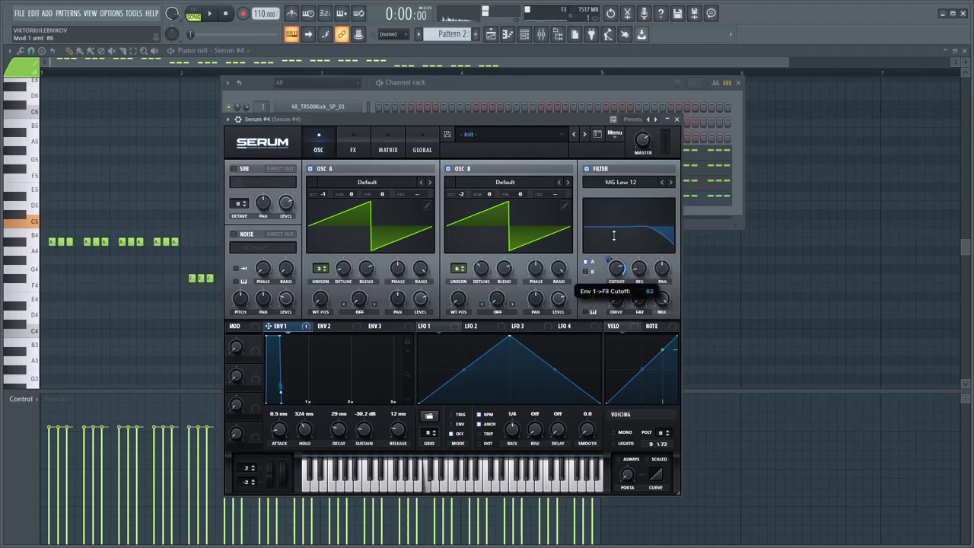
Reshape Serum #4's Env 1 to 0.0 ms attack, 205 ms hold, 1.19 s decay and 274 ms release, and start playback
drag(306, 429, 312, 417)
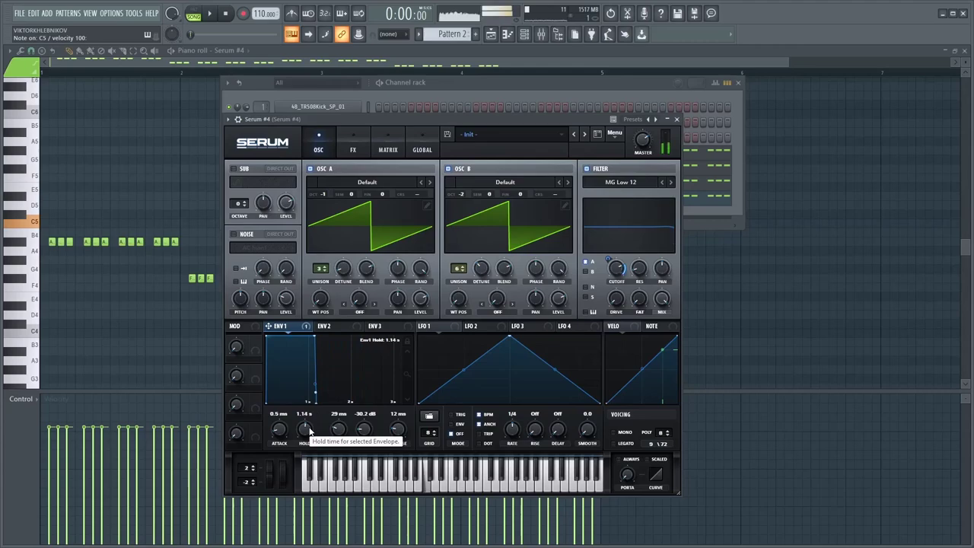
drag(338, 430, 363, 398)
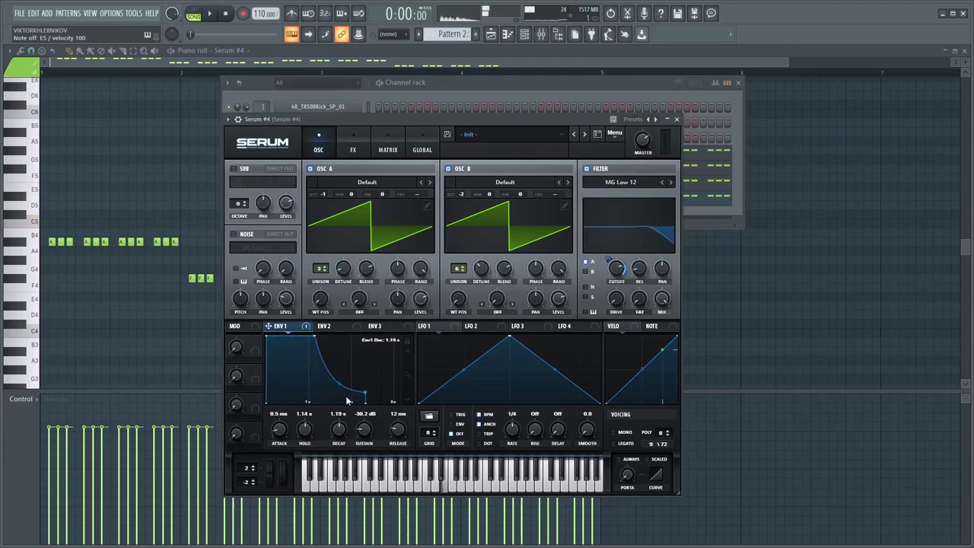
drag(401, 427, 396, 428)
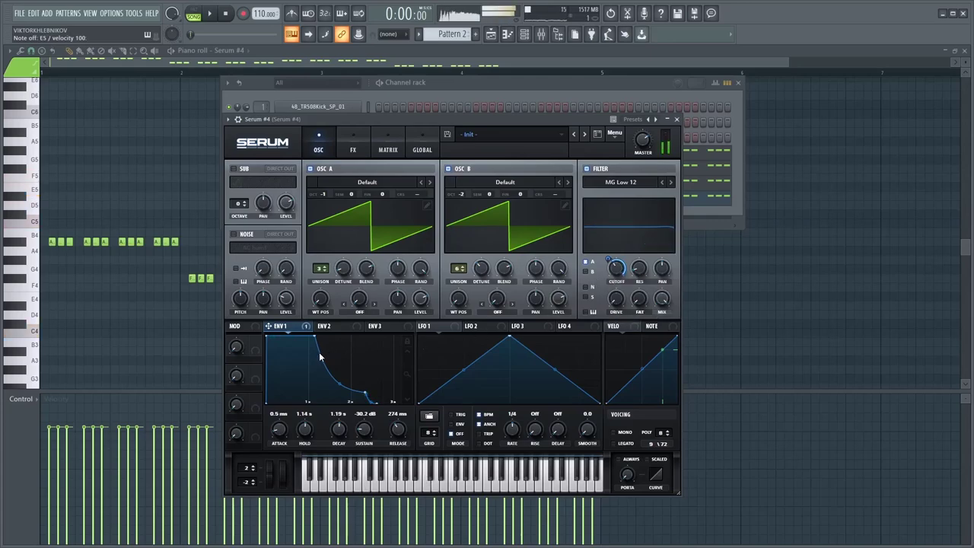
drag(279, 428, 302, 452)
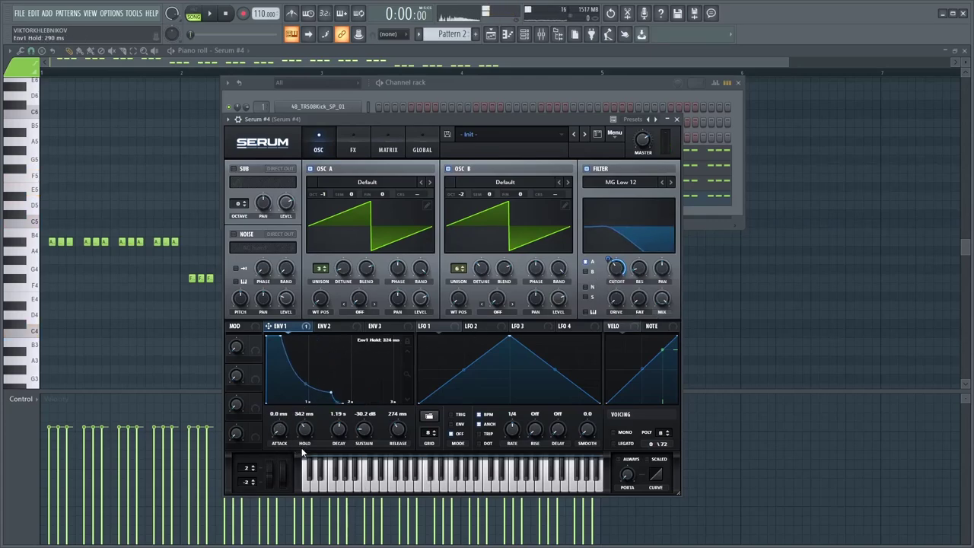
key(space)
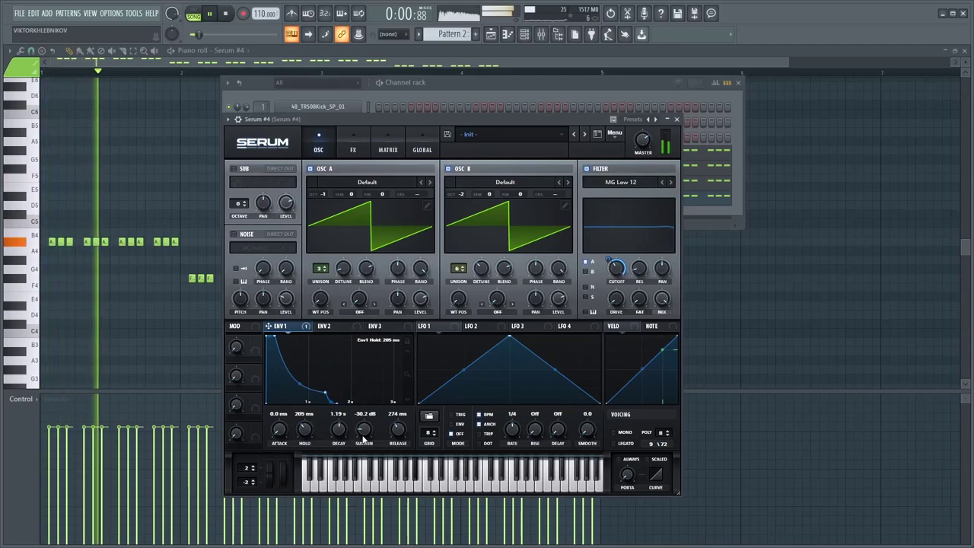
Refine Serum #4's Env 1 to 957 ms decay, about -10.9 dB sustain and 31 ms release against the playing track
drag(398, 430, 363, 463)
key(space)
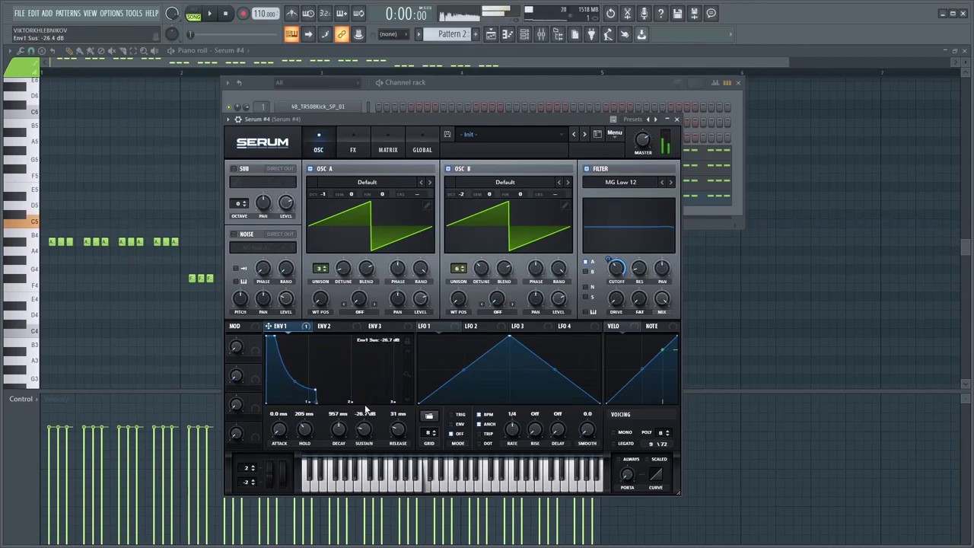
drag(368, 345, 365, 354)
key(space)
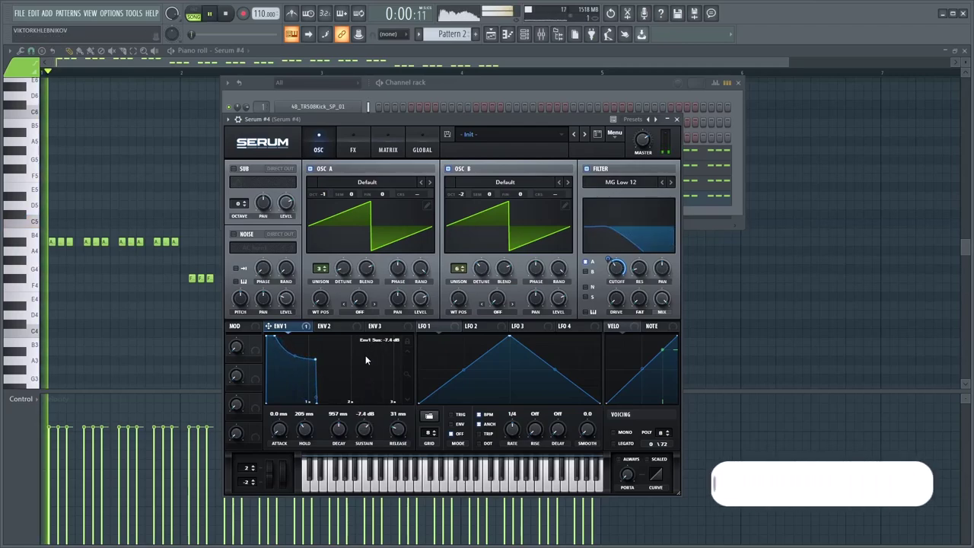
drag(364, 432, 363, 434)
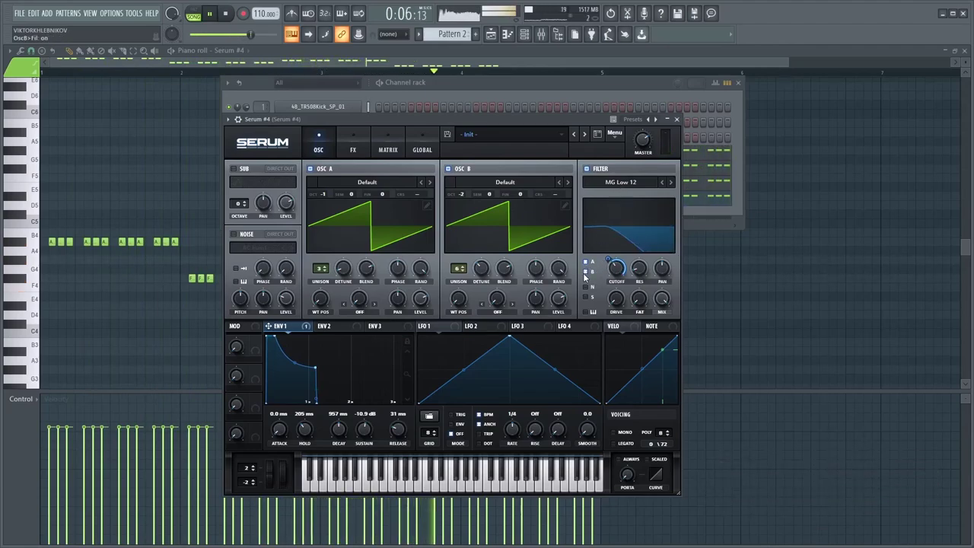
Route Serum #4's oscillator B through the filter and tune it to about 667 Hz cutoff and 22% resonance, rebalancing the Env 1 modulation
mouse_move(616, 289)
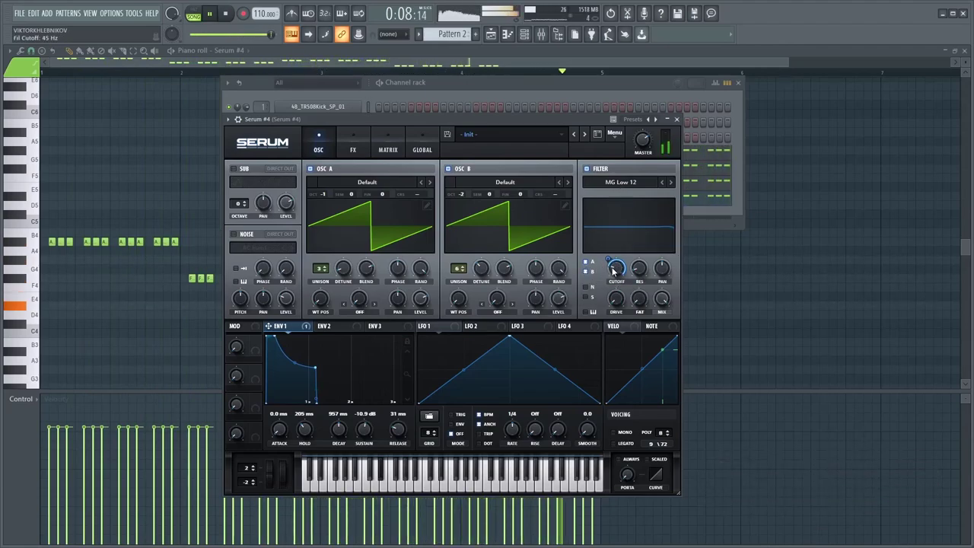
drag(609, 256, 603, 325)
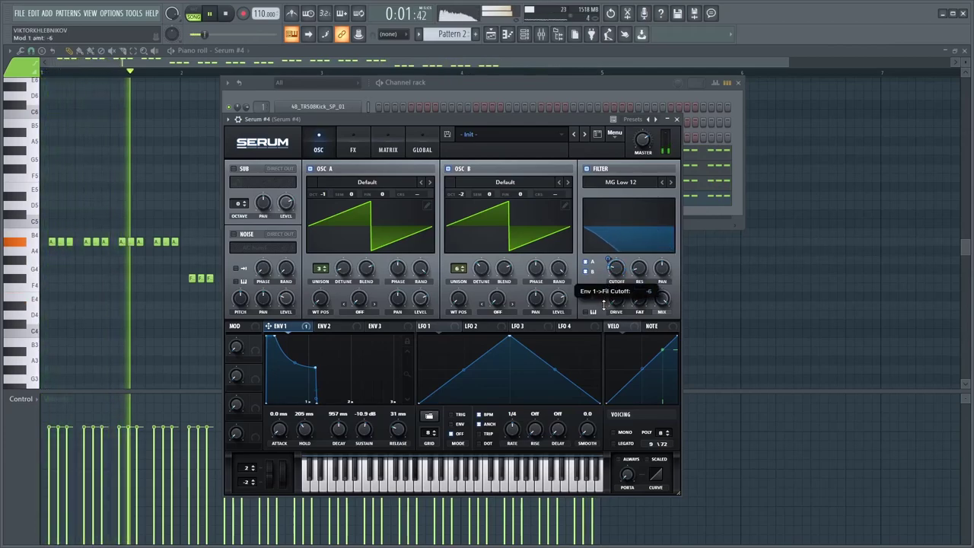
drag(616, 268, 611, 339)
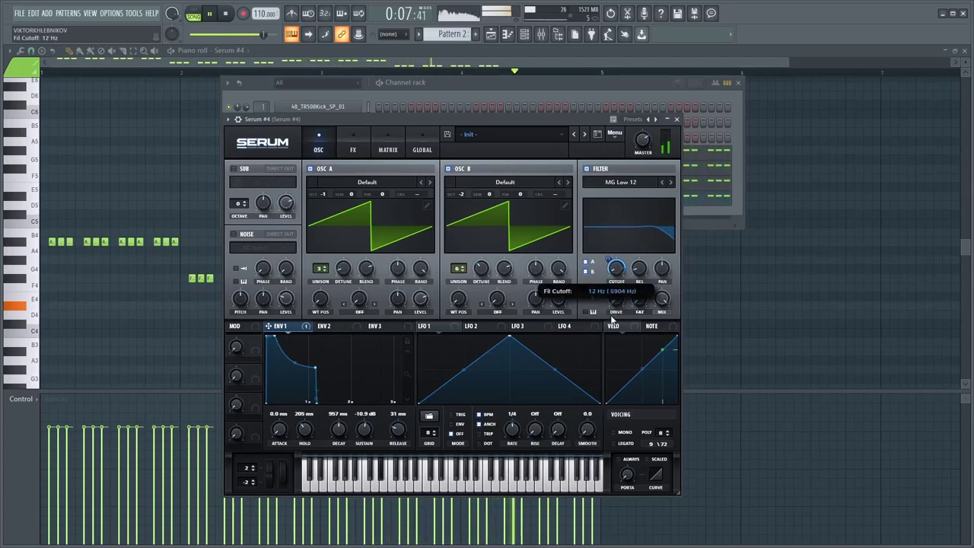
drag(608, 266, 612, 300)
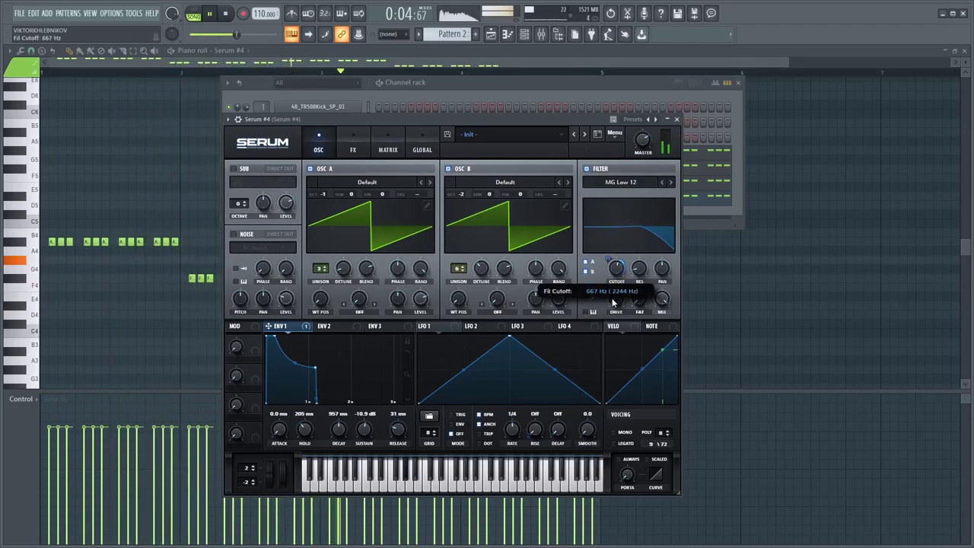
drag(608, 261, 609, 264)
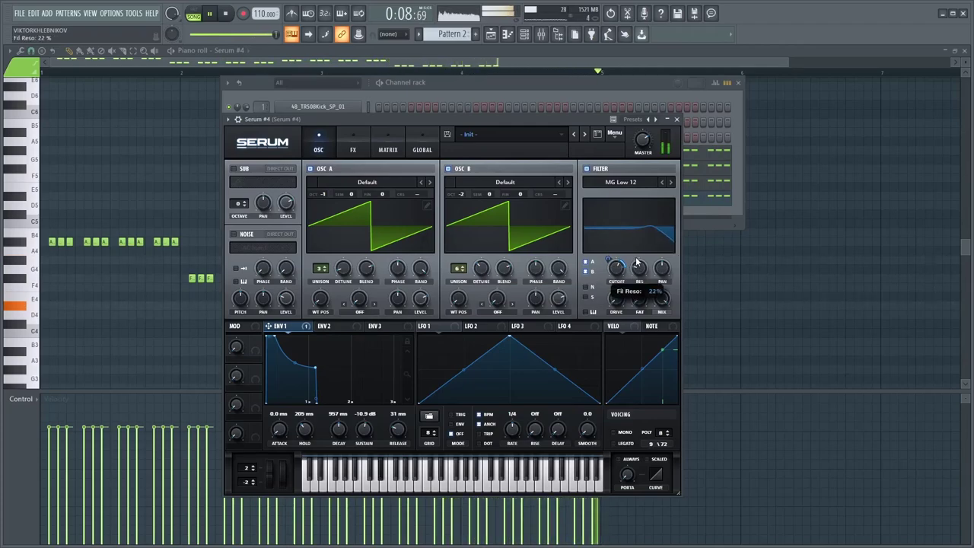
drag(639, 269, 639, 261)
Add Fruity Parametric EQ 2 to slot 2 of Serum #4's mixer track and set a steep high-pass at about 159 Hz
click(506, 89)
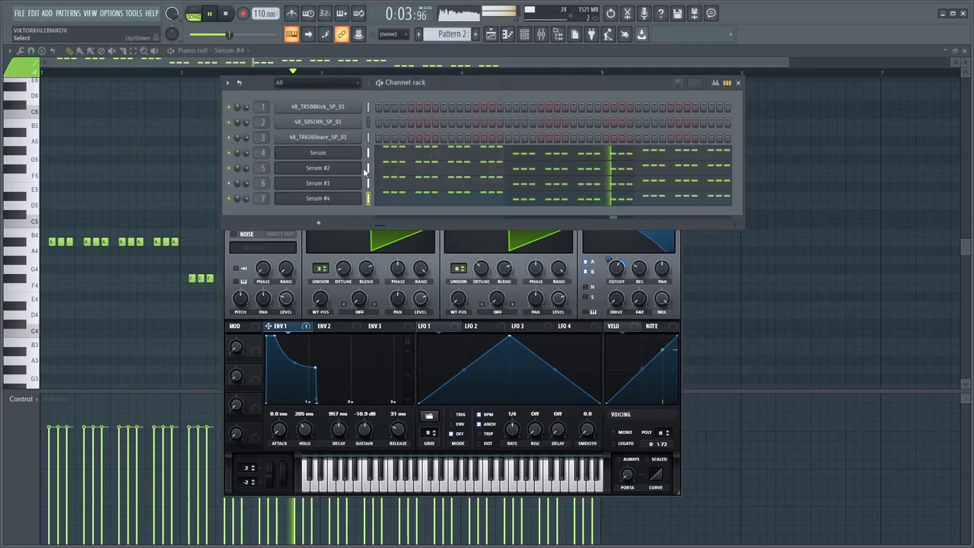
click(540, 34)
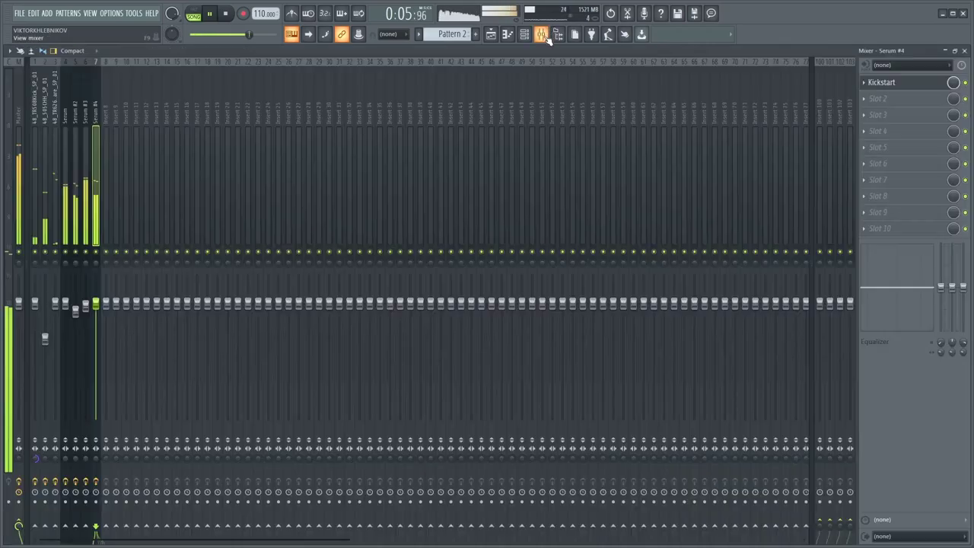
click(900, 97)
click(703, 253)
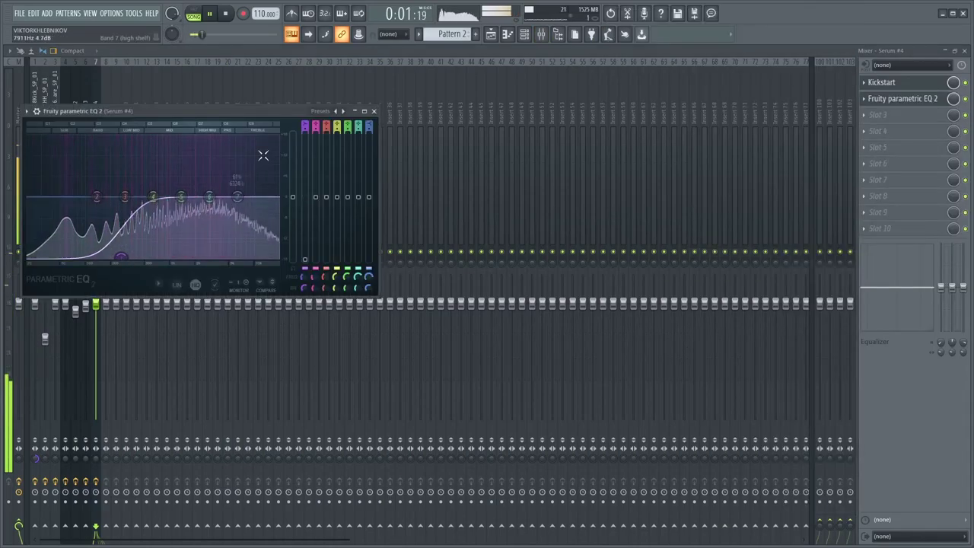
scroll(120, 201, up, 3)
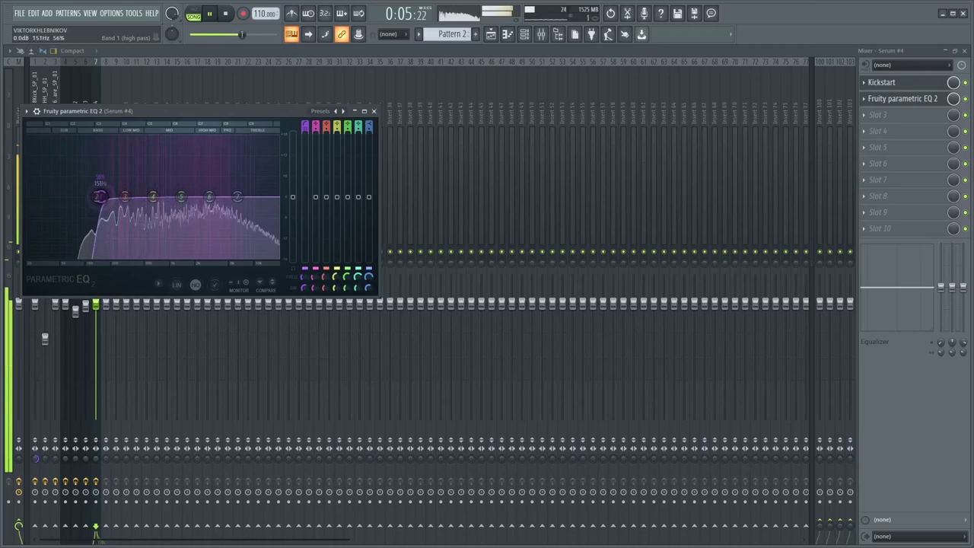
Fine-tune Serum #4's EQ with a small high-mid boost and a small low-mid cut, and close the EQ
drag(125, 198, 265, 180)
mouse_move(210, 197)
mouse_down()
mouse_move(210, 185)
mouse_move(242, 193)
mouse_move(205, 190)
mouse_up()
mouse_move(117, 201)
mouse_down()
mouse_move(121, 187)
mouse_move(116, 209)
mouse_up()
key(Escape)
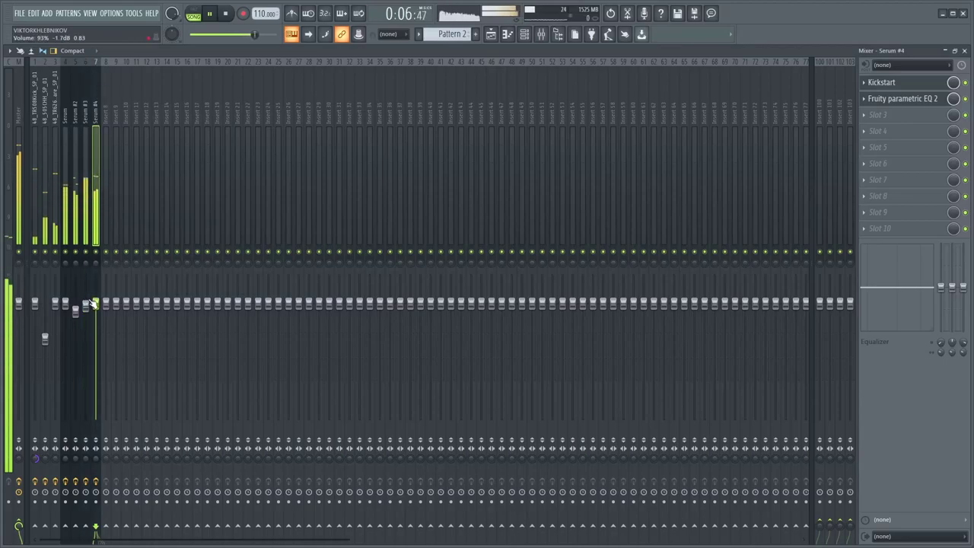
Lower Serum #4's mixer fader moderately and set its stereo separation to about 66% separated
drag(96, 304, 96, 344)
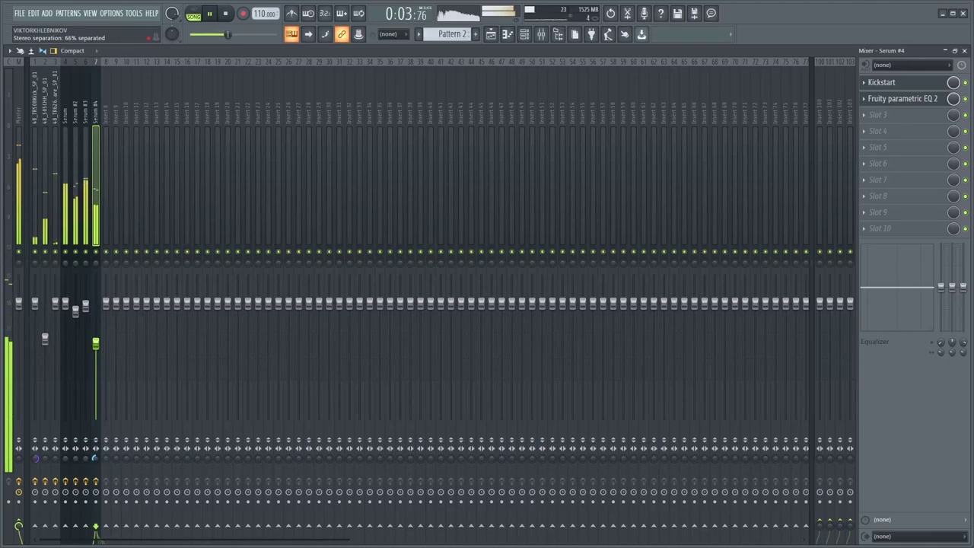
mouse_move(96, 344)
mouse_down()
mouse_move(96, 419)
mouse_move(96, 328)
mouse_up()
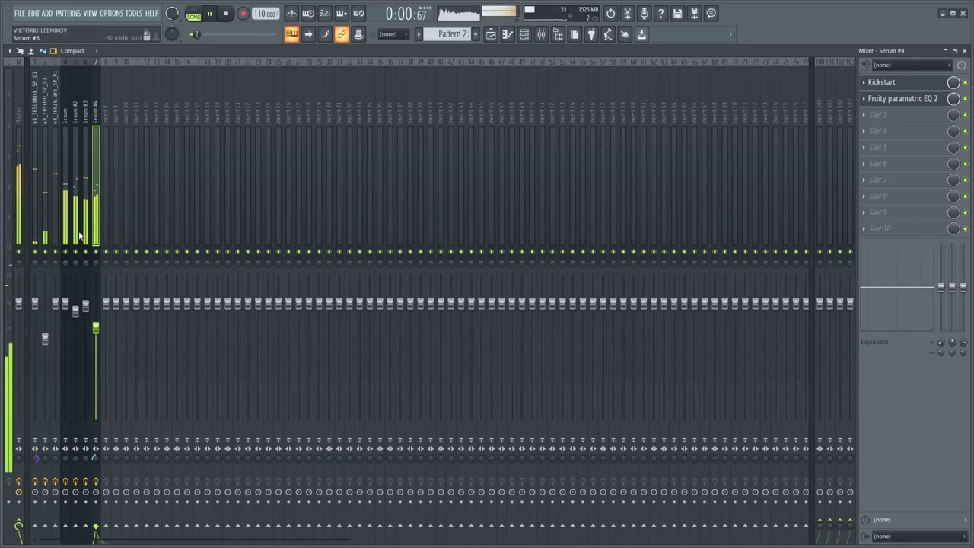
key(space)
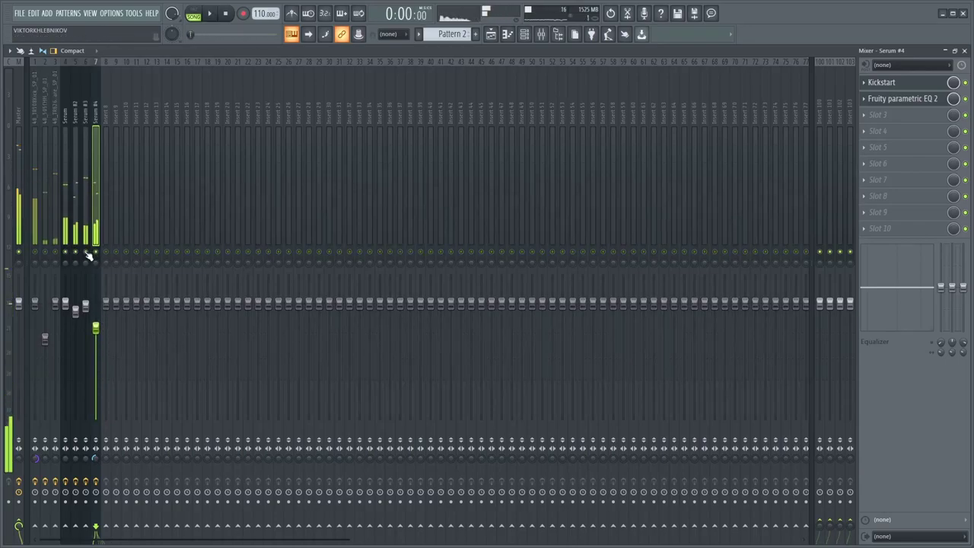
Audition the Serum mixer tracks with only the kick drum, and unmute all tracks again with Serum #2 selected
click(45, 252)
click(34, 253)
click(77, 231)
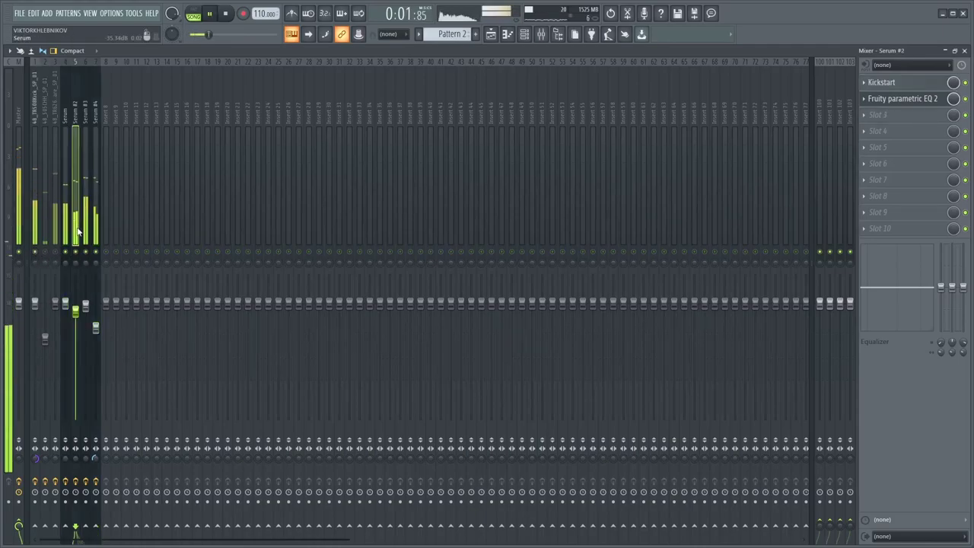
right_click(90, 252)
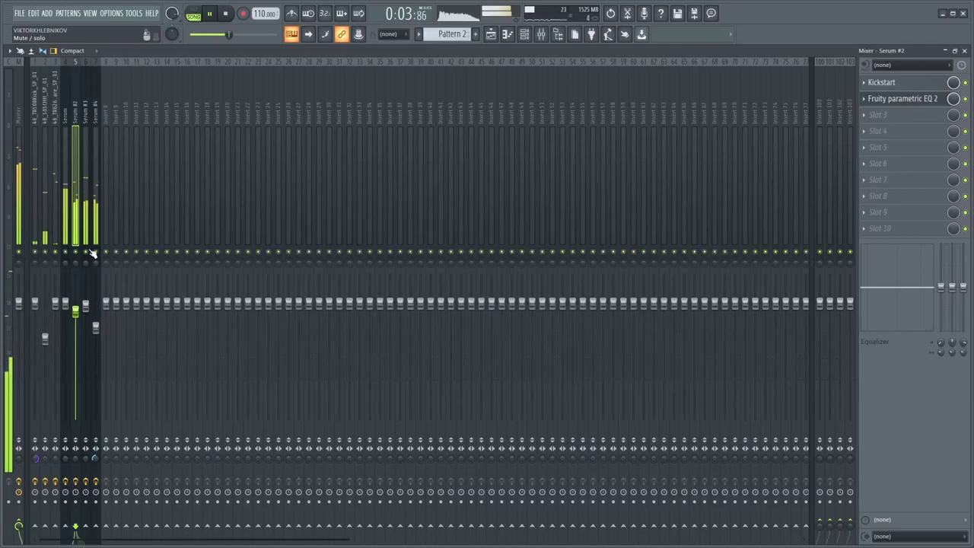
key(space)
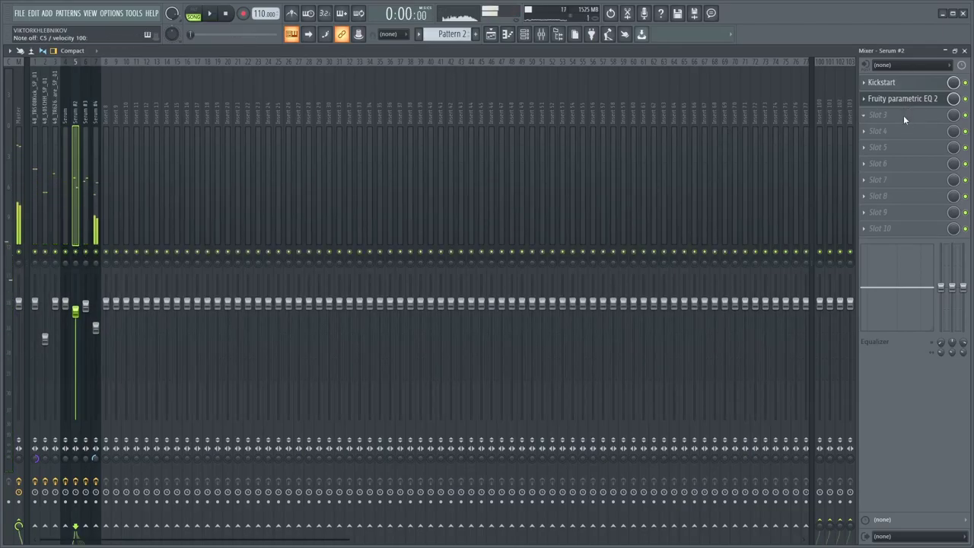
Load Fruity Delay 3 into slot 3 of Serum #2's mixer track and start playback
click(903, 115)
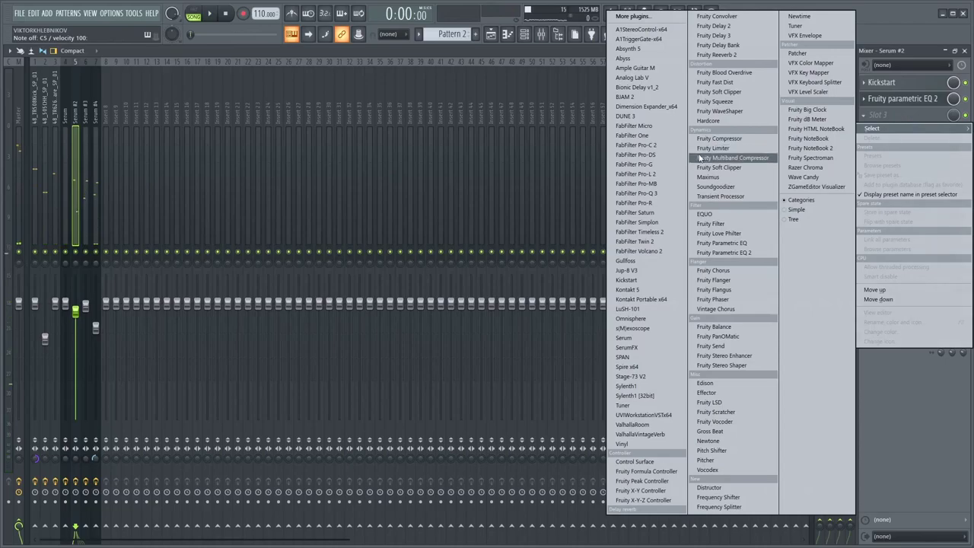
click(750, 35)
key(space)
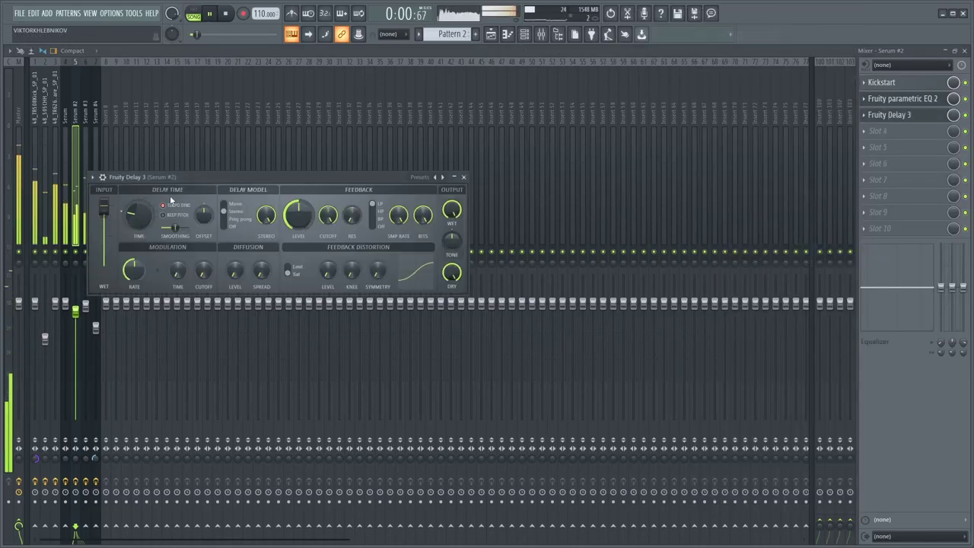
Solo Serum #2 in the channel rack and switch its delay model to Ping pong
click(524, 34)
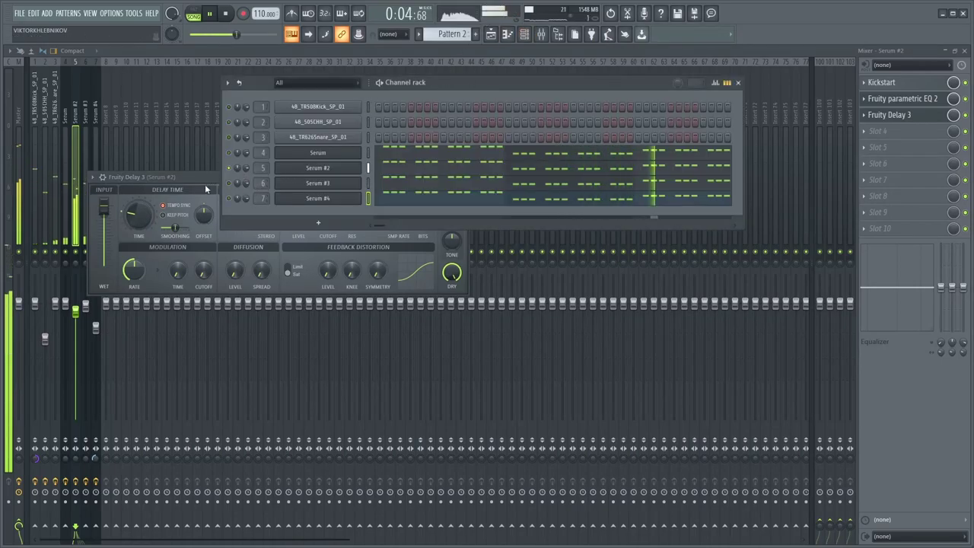
click(170, 176)
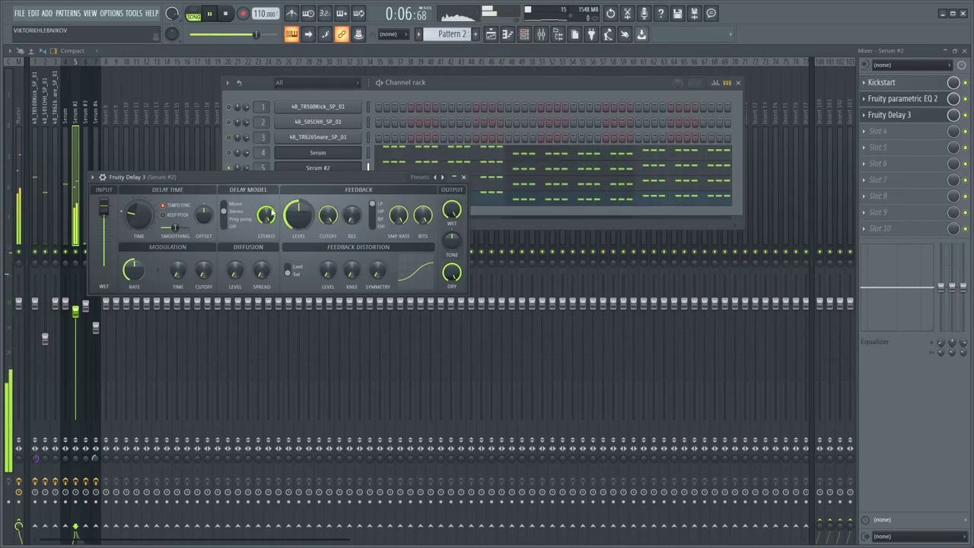
click(241, 220)
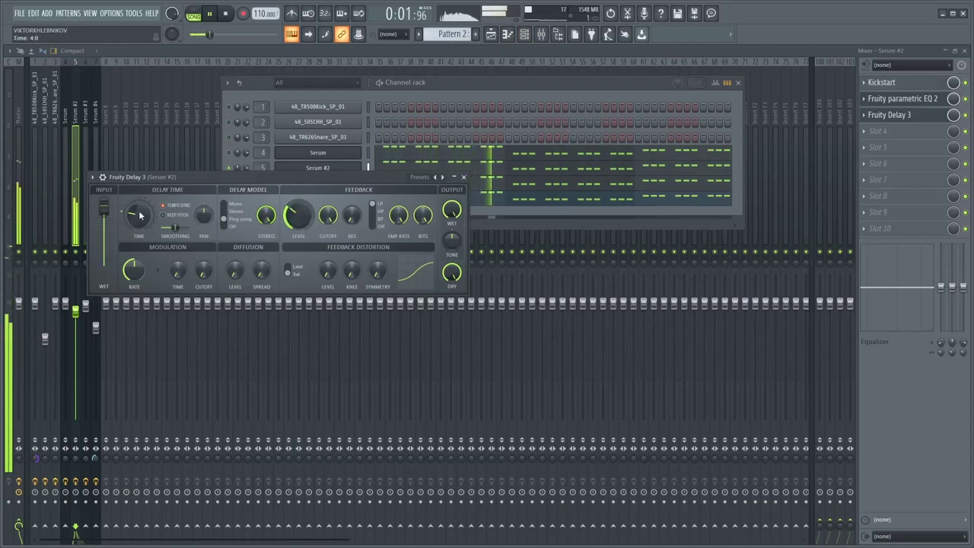
Set the Serum #2 delay's feedback filter to BP with a low feedback level, and unsolo the channel to judge it in the mix
mouse_move(299, 215)
mouse_down()
mouse_move(298, 229)
mouse_move(296, 88)
mouse_move(305, 259)
mouse_move(301, 229)
mouse_up()
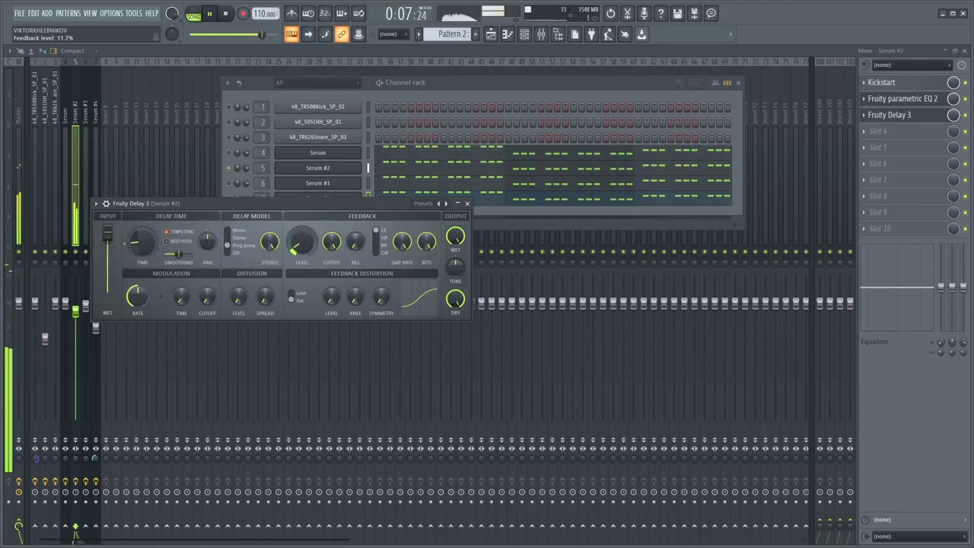
drag(381, 248, 380, 226)
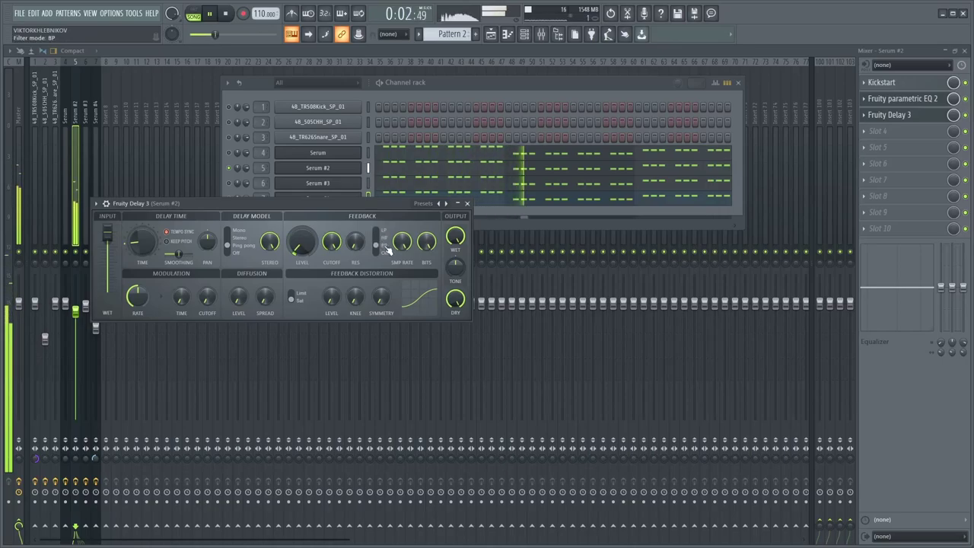
drag(312, 248, 293, 204)
click(236, 177)
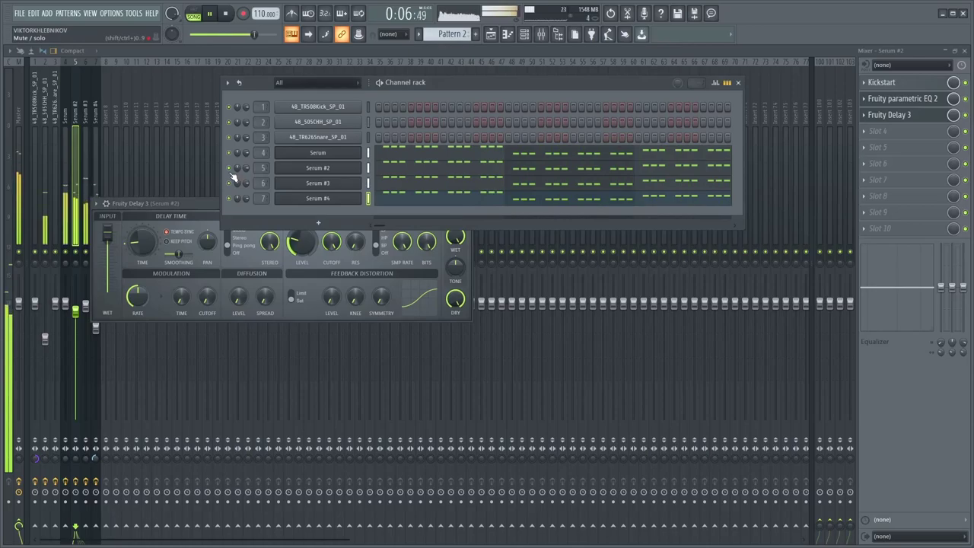
click(308, 249)
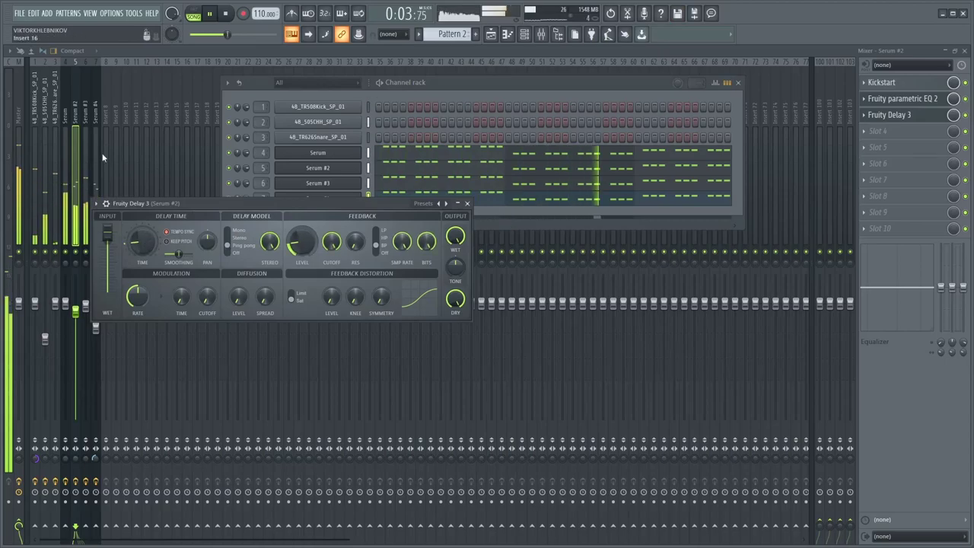
Select the Serum #2, Serum #3 and Serum #4 mixer tracks together and lower their faders slightly
click(79, 171)
click(95, 183)
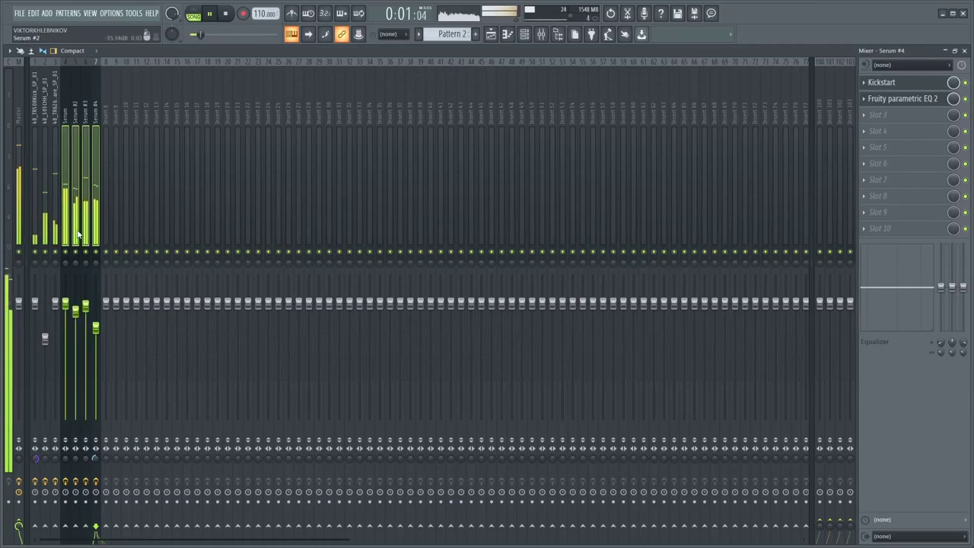
click(76, 198)
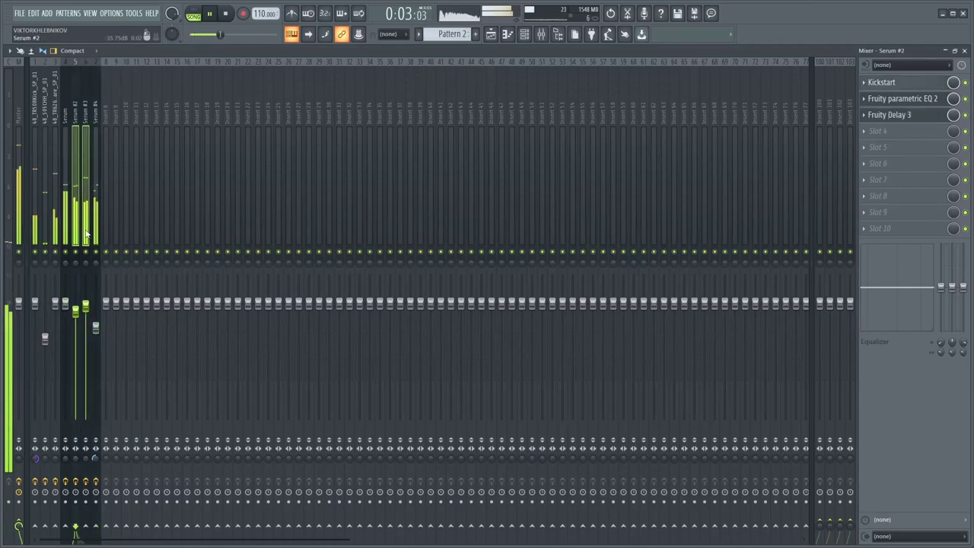
shift+click(95, 228)
drag(85, 305, 85, 311)
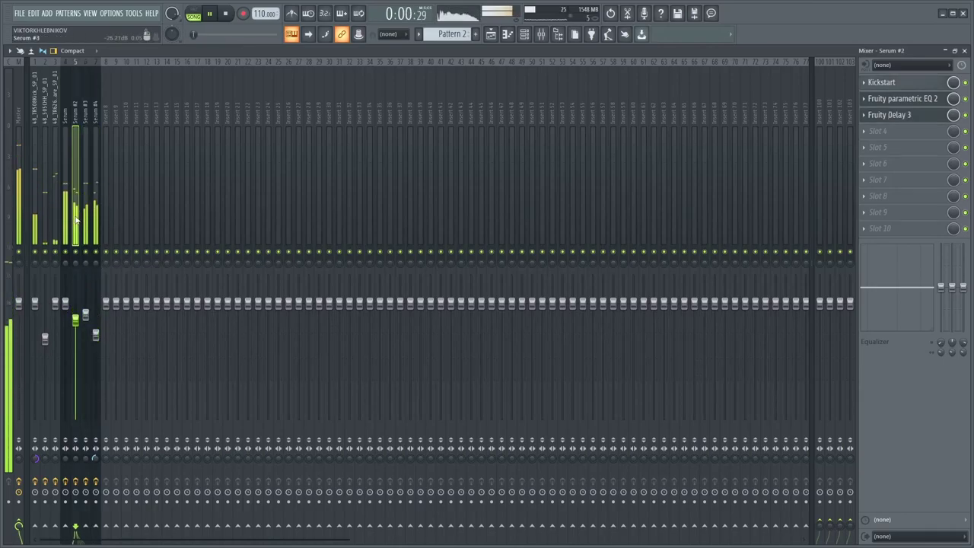
In Serum #2's Fruity parametric EQ 2, reduce the band 6 boost and make band 7 a steep low pass near the treble end
click(882, 99)
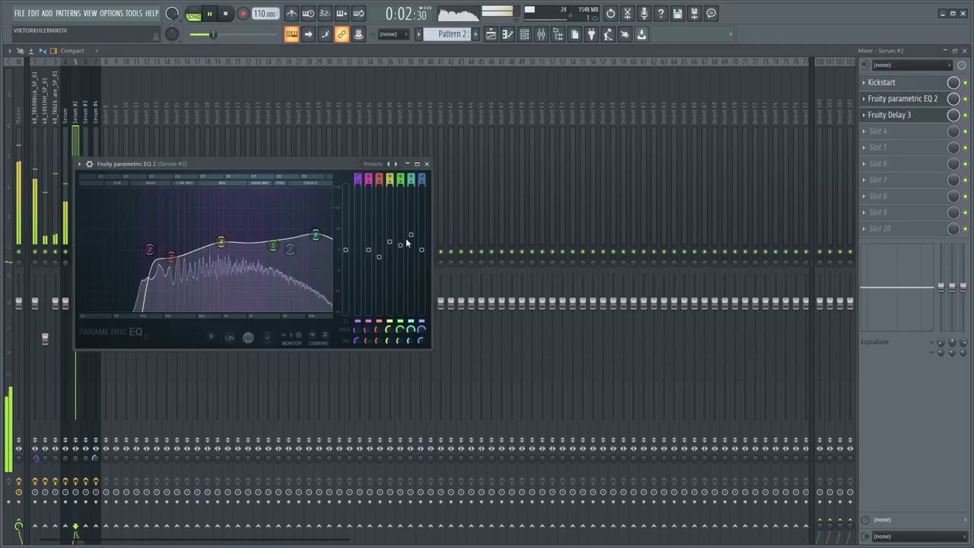
mouse_move(314, 255)
mouse_down()
mouse_move(315, 289)
mouse_move(309, 249)
mouse_up()
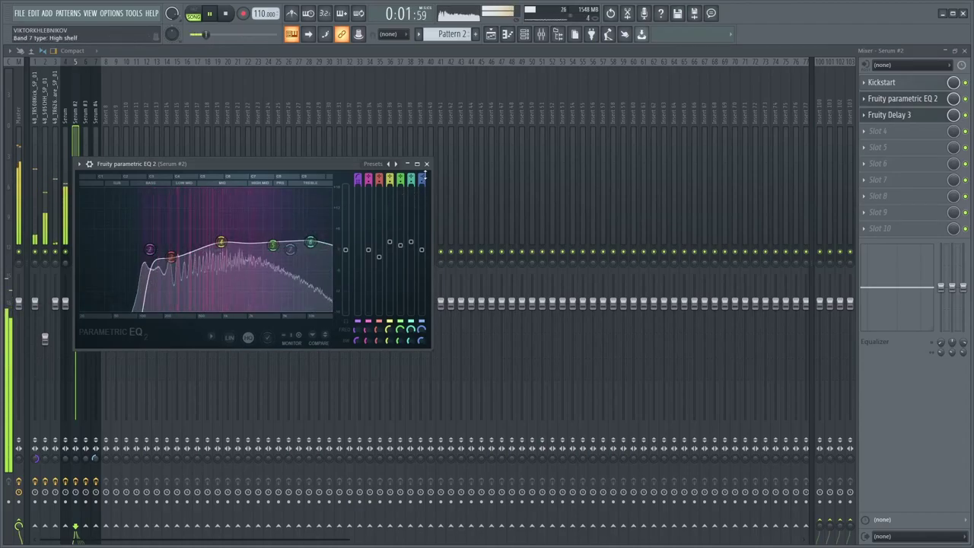
scroll(290, 250, up, 4)
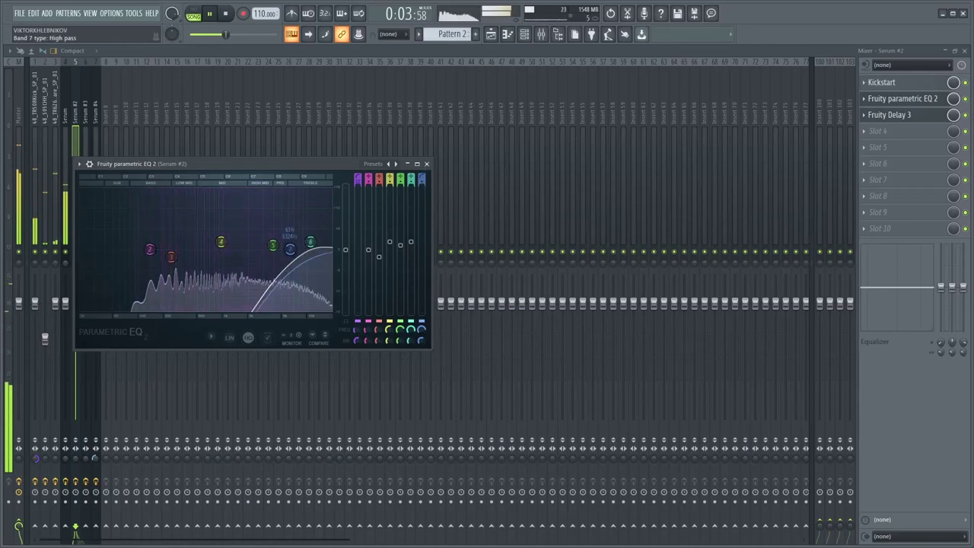
scroll(290, 248, up, 2)
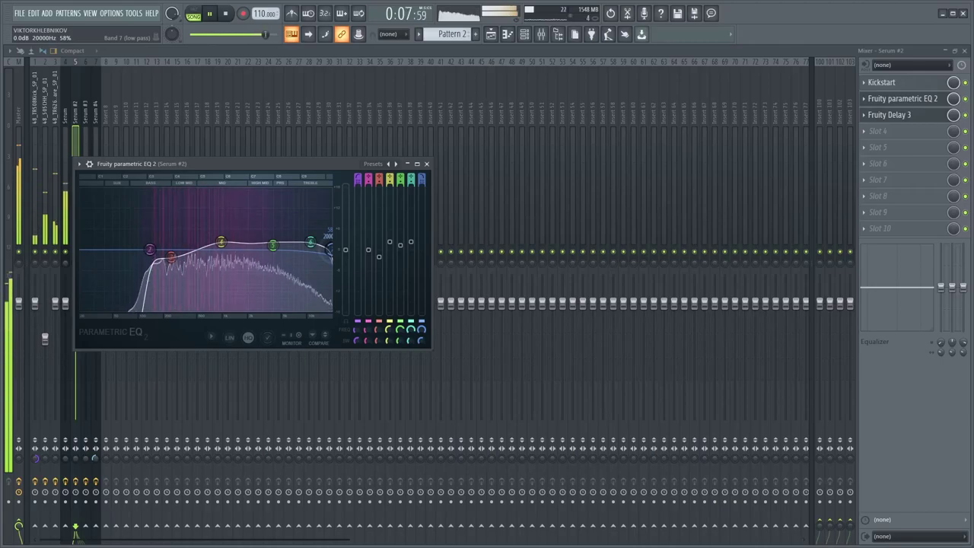
drag(329, 249, 327, 249)
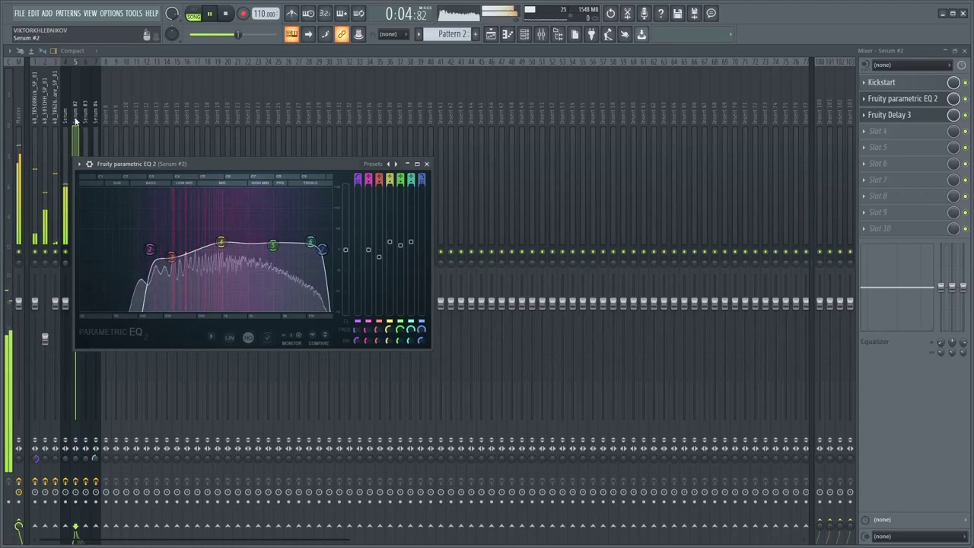
click(426, 164)
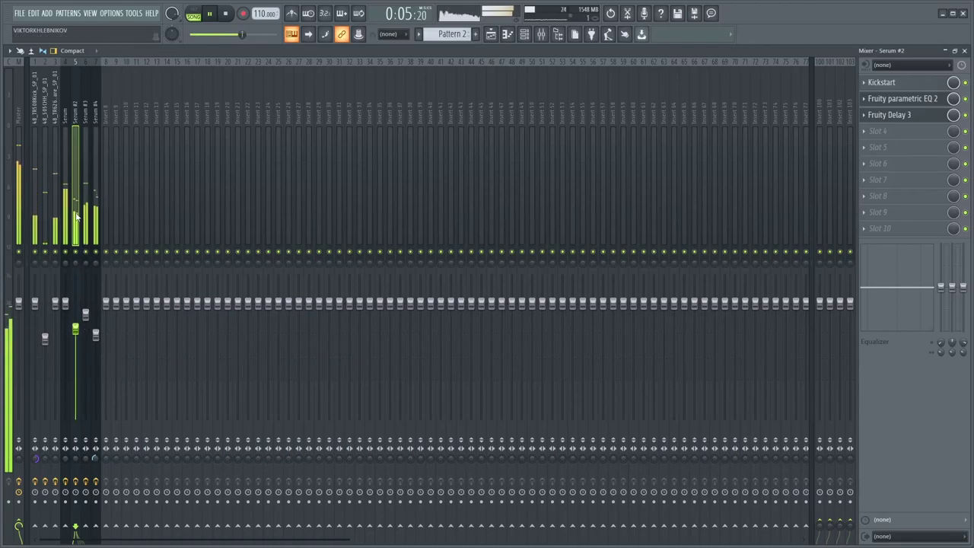
Look through the master, kick, snare and hi-hat mixer tracks during playback
click(35, 216)
click(19, 214)
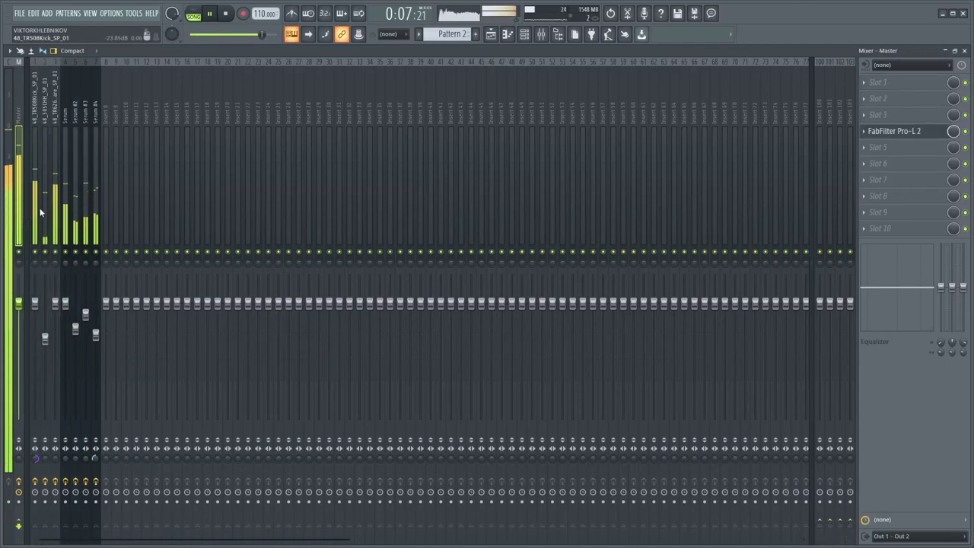
click(54, 178)
click(35, 187)
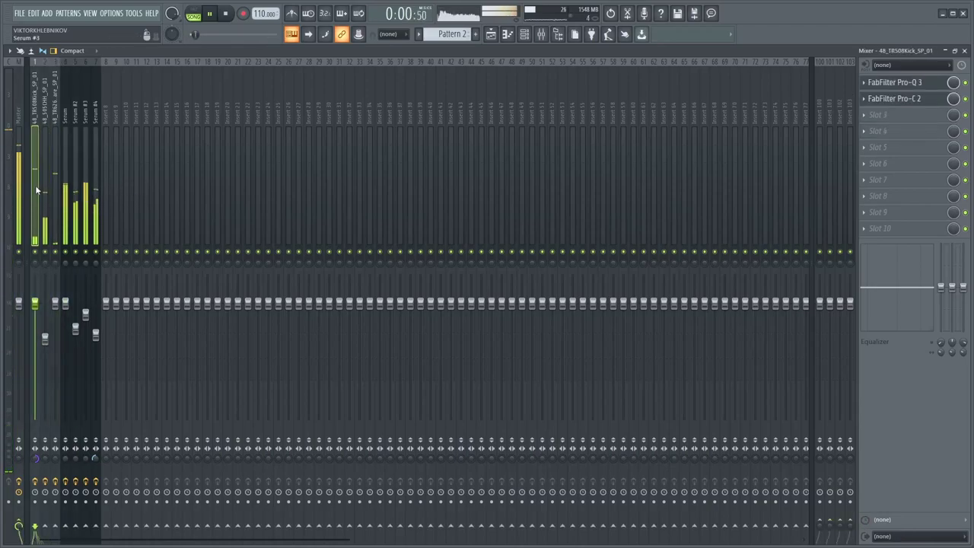
click(44, 183)
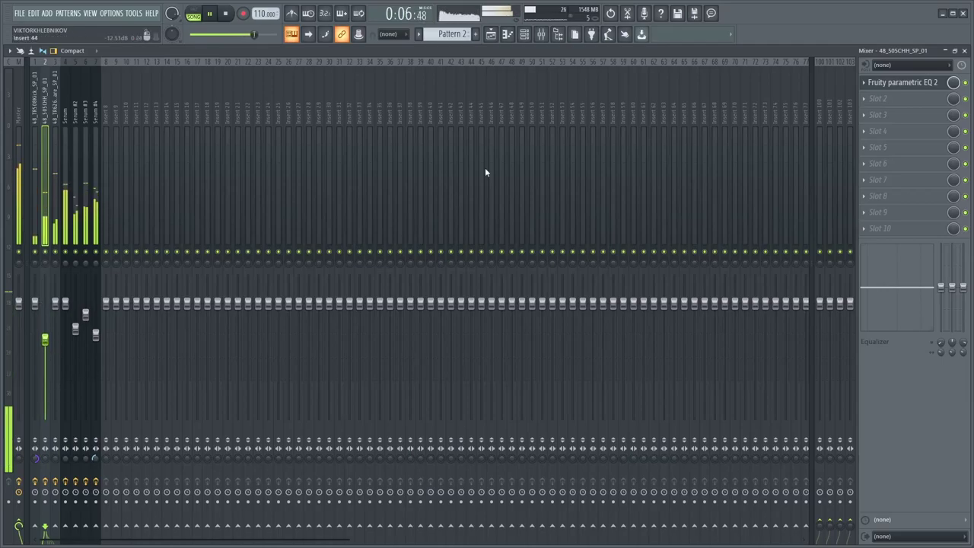
Stop playback and add Spire_x64_v1.1.15 as a new instrument in the channel rack
click(558, 33)
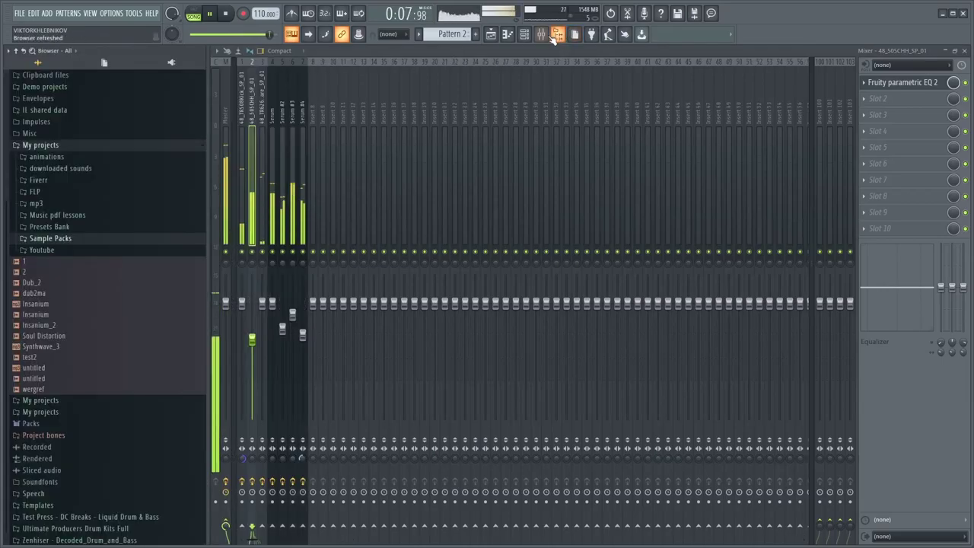
key(space)
click(498, 35)
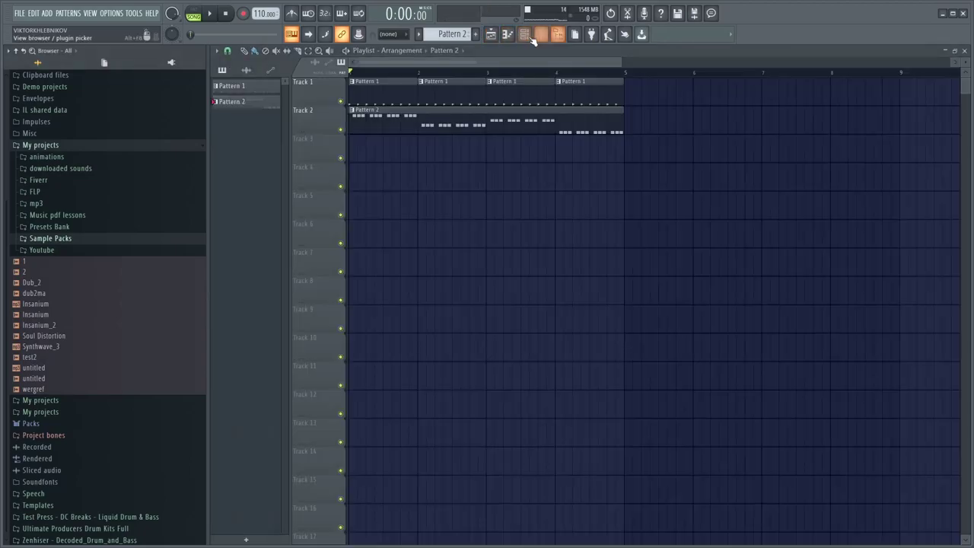
click(558, 35)
click(558, 35)
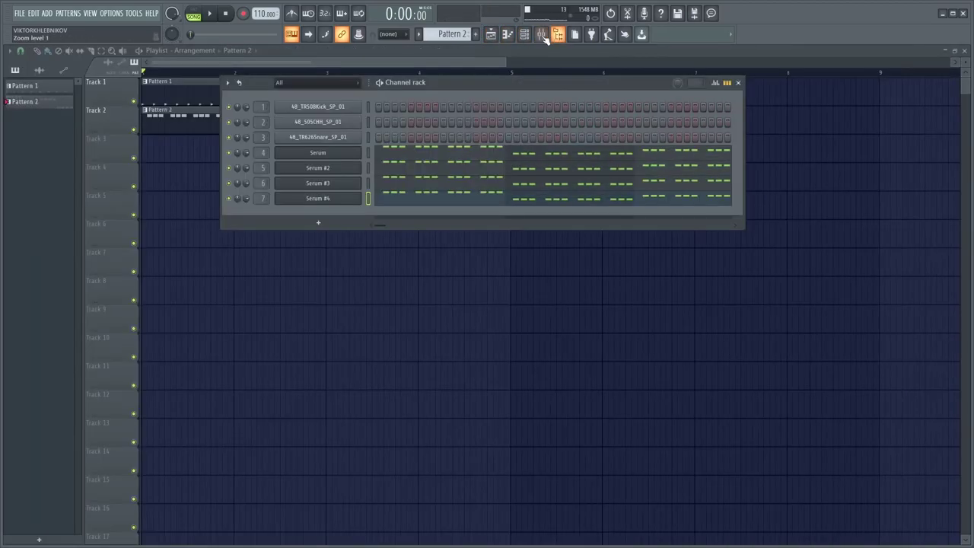
click(524, 37)
click(524, 37)
click(318, 222)
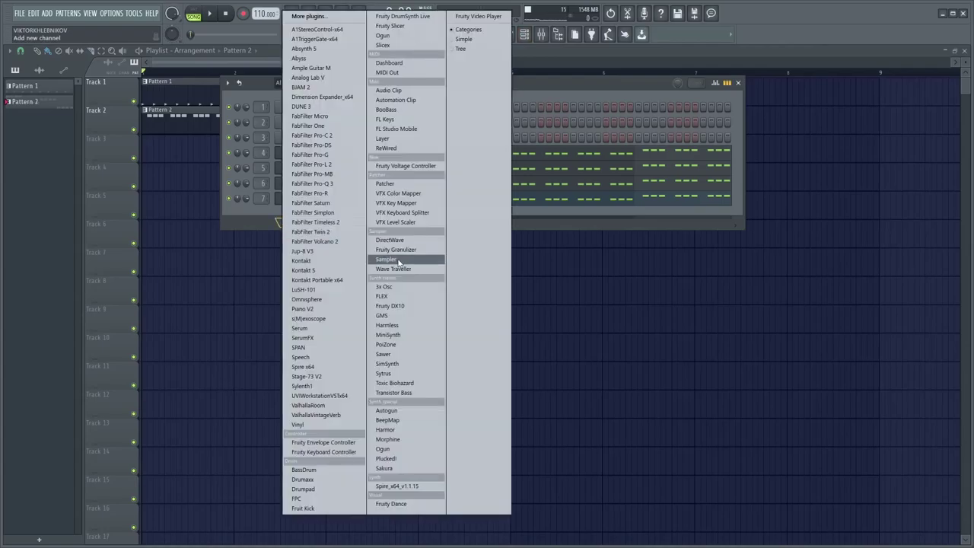
click(388, 485)
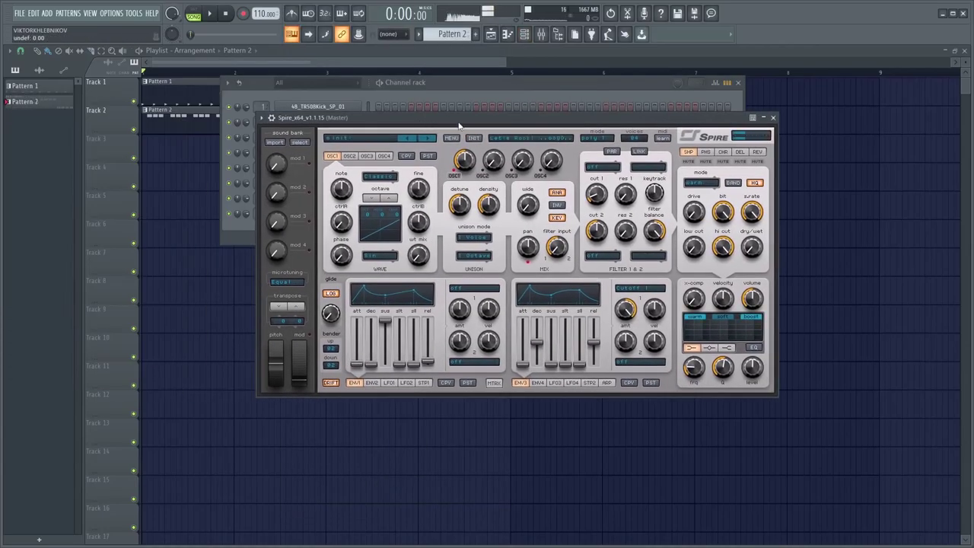
Shape the Spire sound with 16 voices of polyphony, filter 1 set to perfecto LP4 with some resonance, and its reverb and delay effects
drag(459, 124, 482, 121)
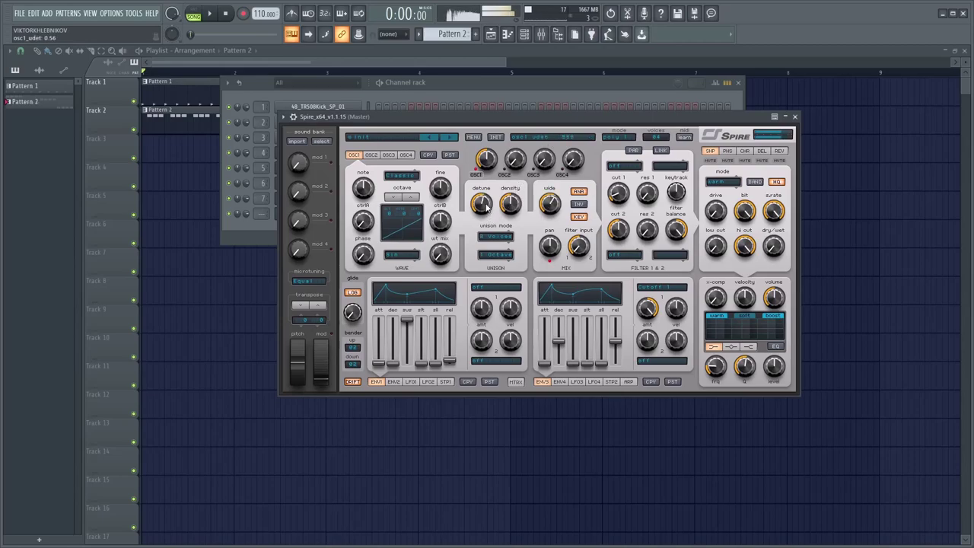
click(658, 139)
click(673, 204)
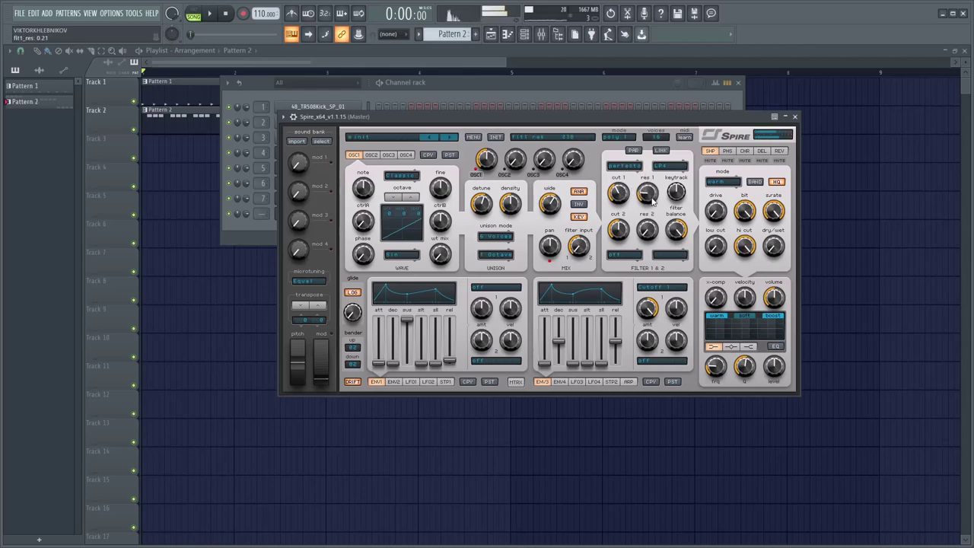
click(779, 151)
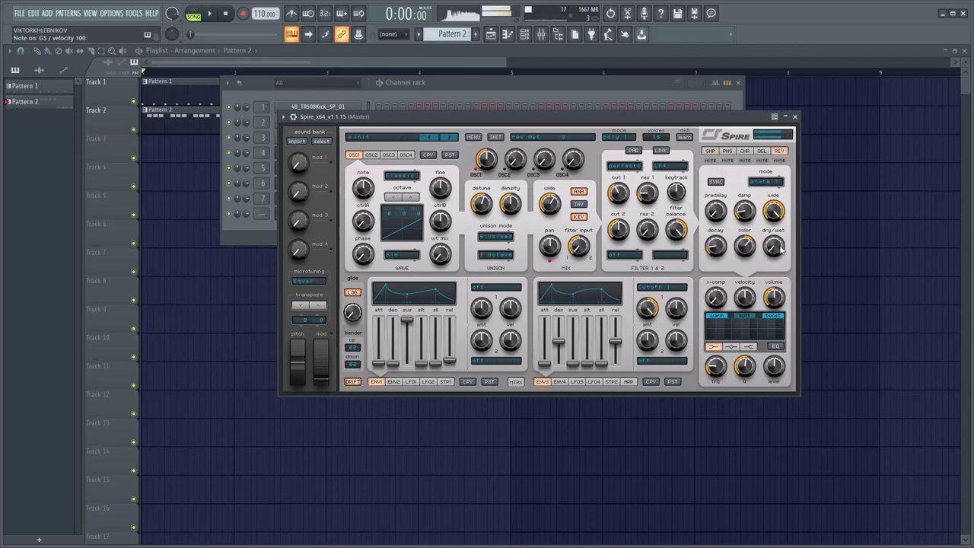
click(761, 152)
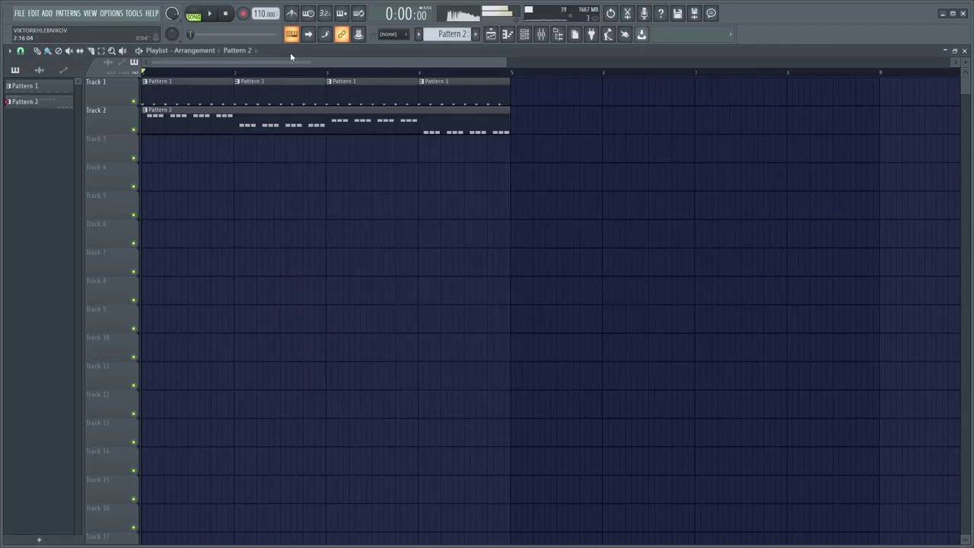
Create Pattern 3, place it at the start of Track 3 and open the Spire piano roll
key(space)
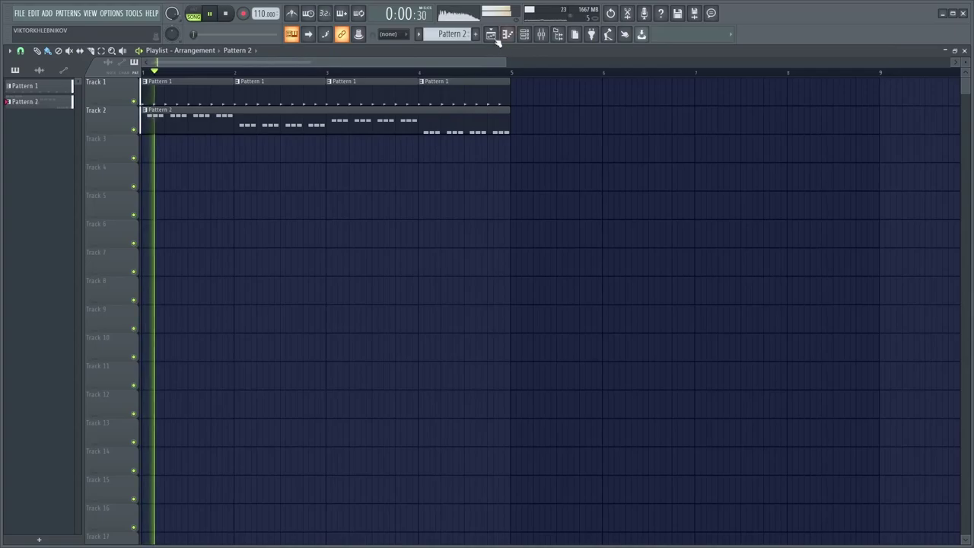
click(476, 34)
key(space)
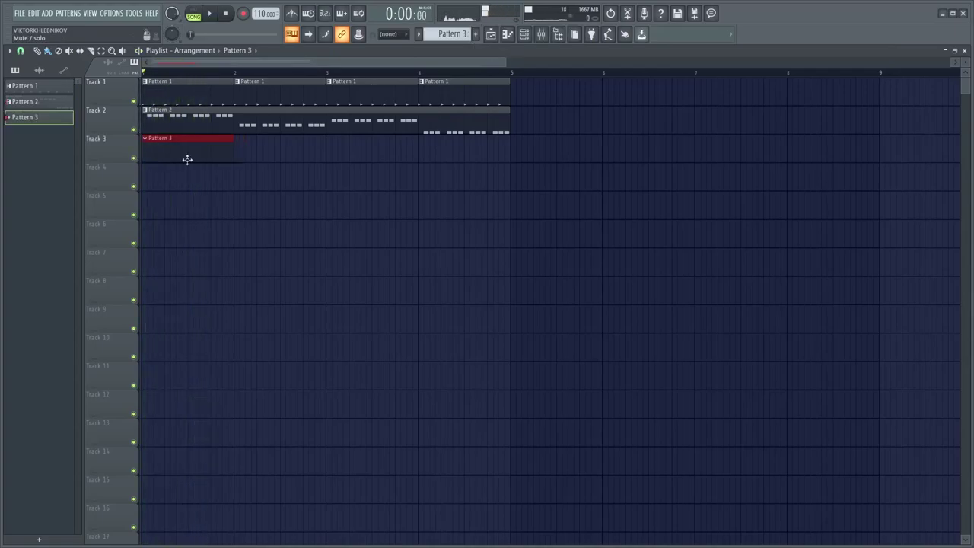
double_click(146, 160)
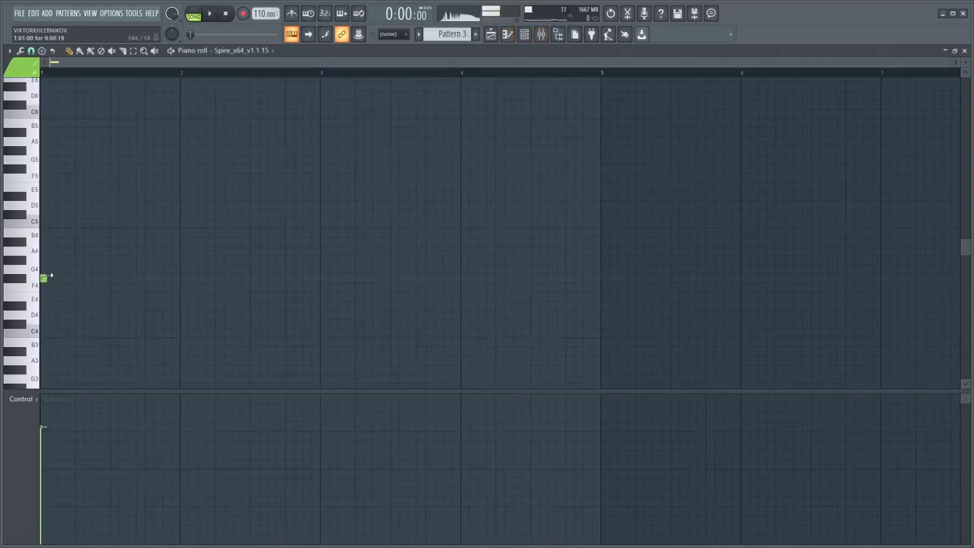
Draw one-bar F#5 and D5 notes in bar 1 of the Spire pattern and audition them with the track
drag(49, 278, 154, 275)
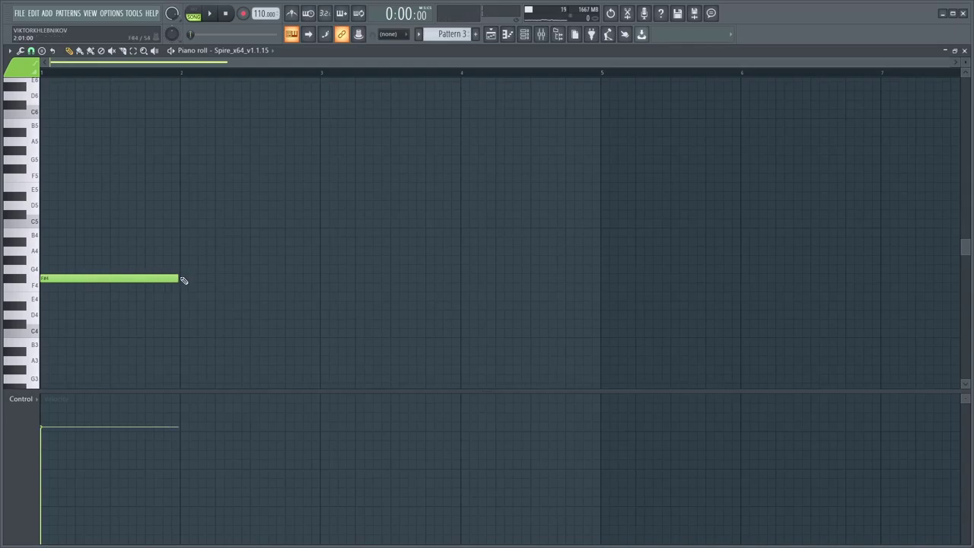
right_click(136, 282)
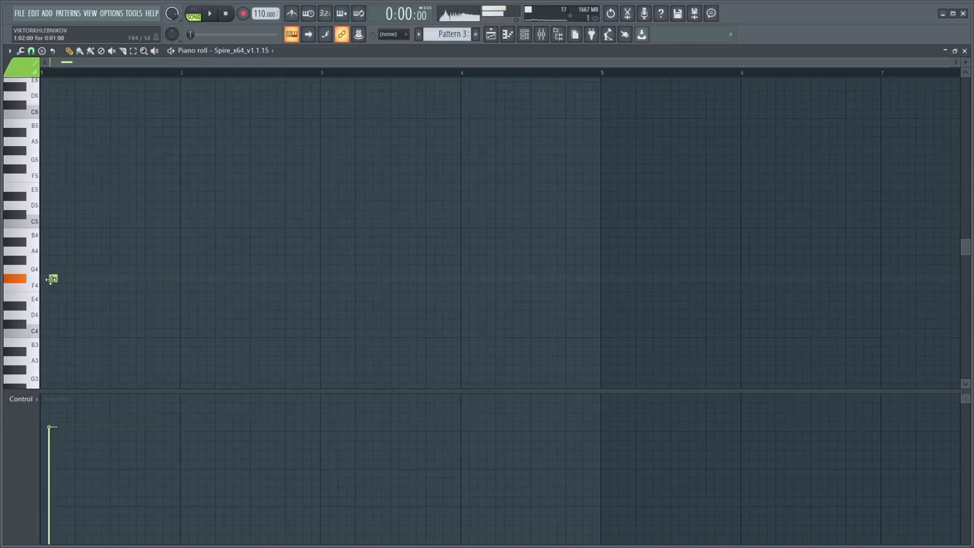
drag(48, 279, 177, 277)
drag(158, 278, 117, 149)
key(space)
scroll(132, 185, up, 2)
right_click(137, 150)
scroll(91, 160, down, 2)
click(67, 161)
drag(67, 162, 57, 207)
click(68, 197)
key(space)
key(space)
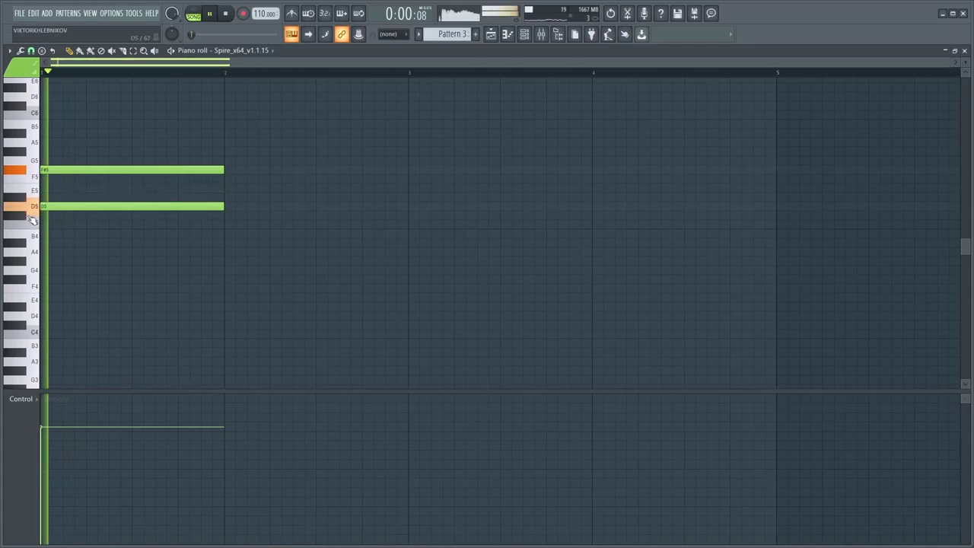
Replace the D5 note with D#5, add a one-bar A#4 below it, and play the chord
key(space)
right_click(69, 209)
click(67, 197)
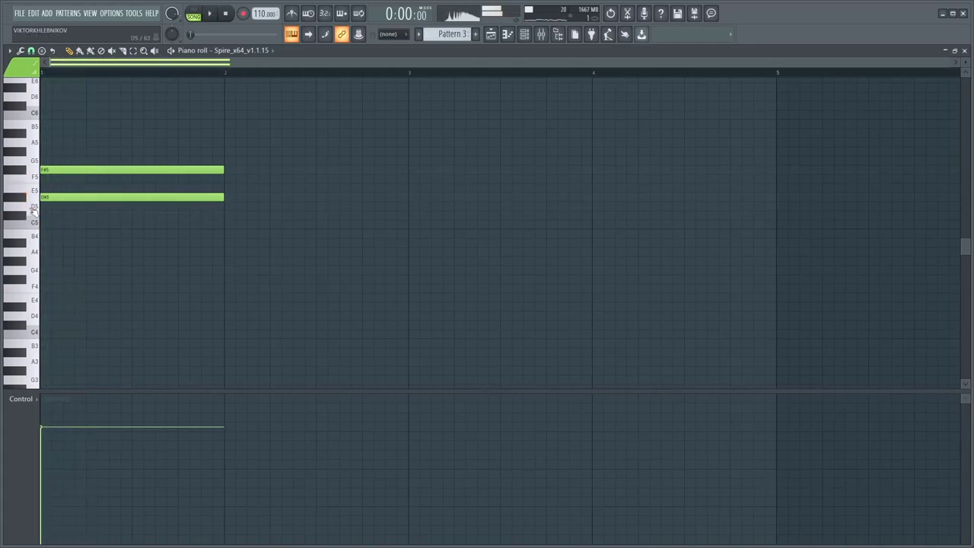
click(43, 252)
click(51, 237)
right_click(50, 236)
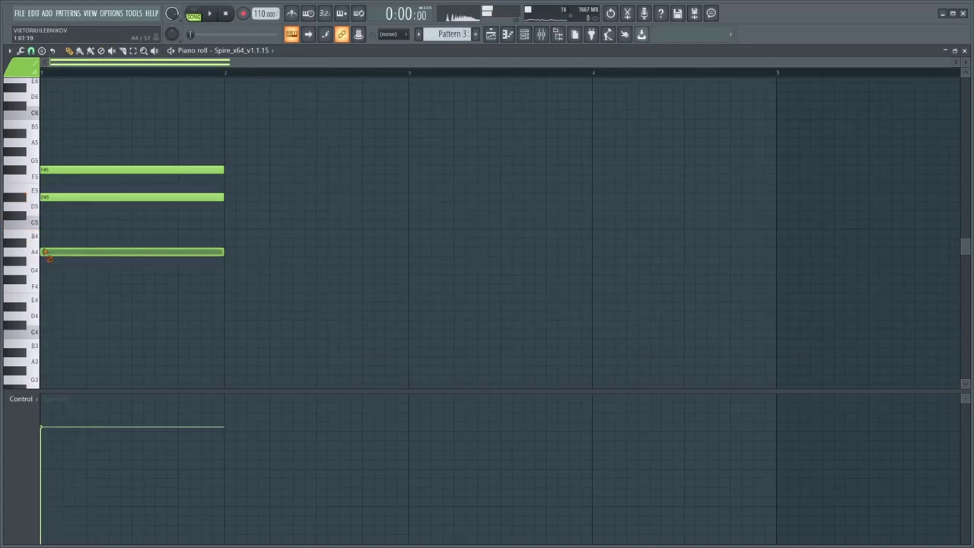
drag(77, 252, 79, 242)
key(space)
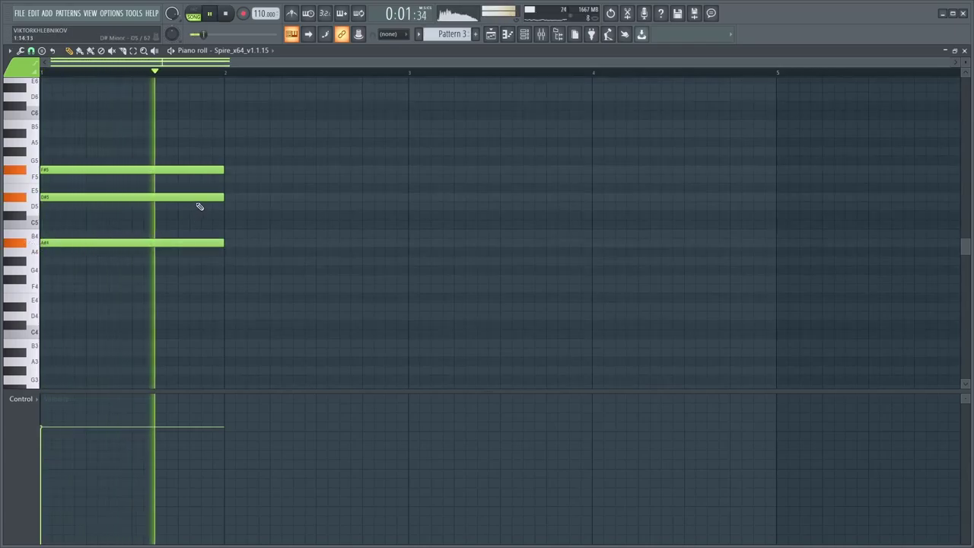
Replace the chord's F#5 note with F5 and audition the change in the track
key(space)
right_click(128, 167)
click(113, 179)
key(space)
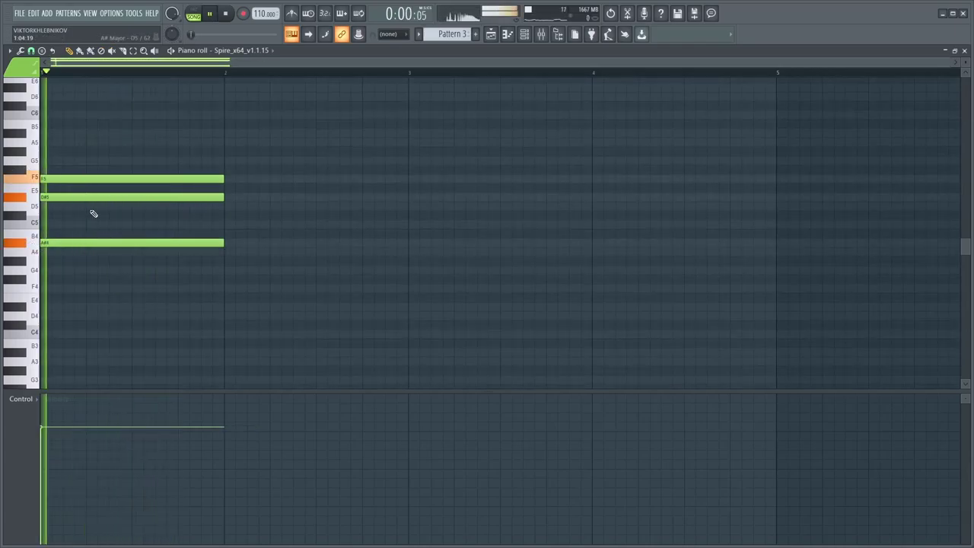
key(space)
key(space)
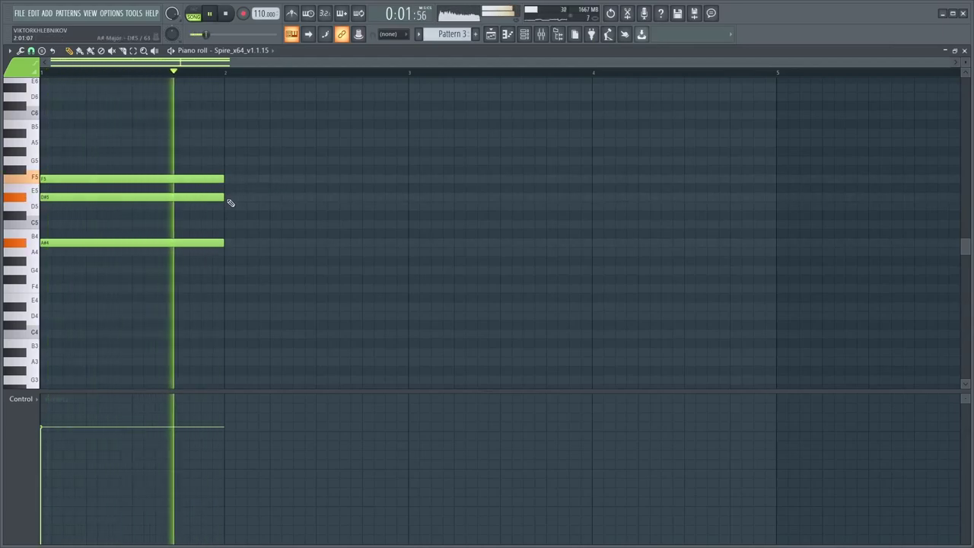
Build a second one-bar chord in bar 2 from C#5, G#4 and F4
click(229, 198)
key(space)
drag(235, 199, 235, 226)
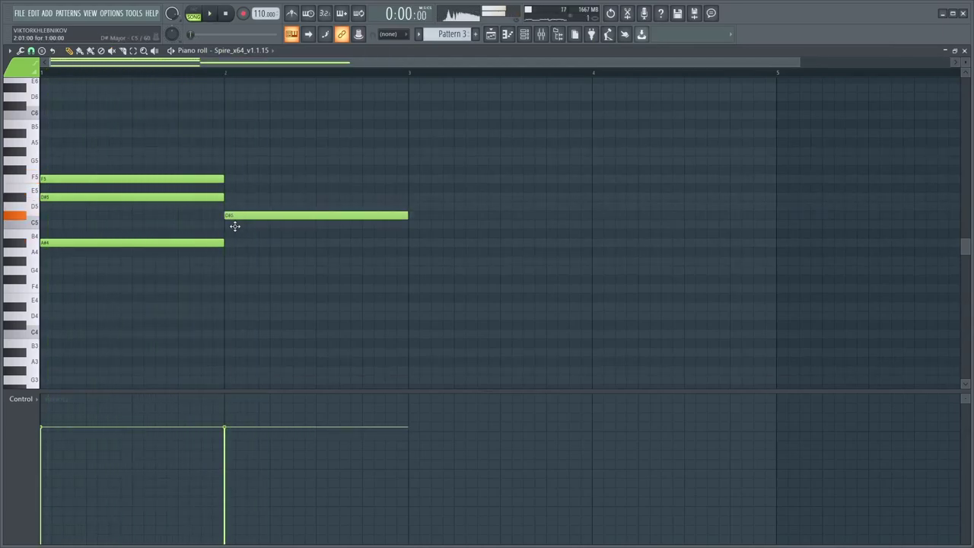
key(space)
click(230, 261)
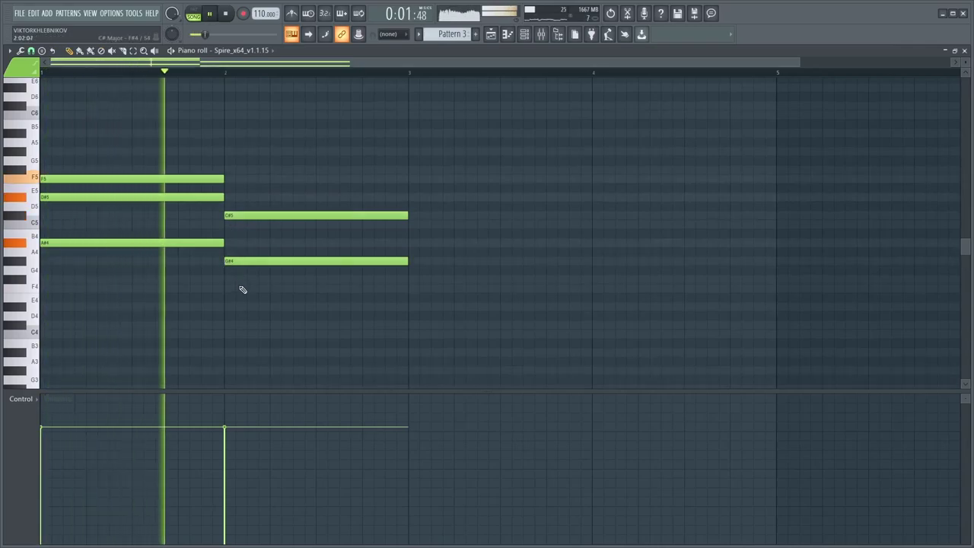
click(226, 288)
key(space)
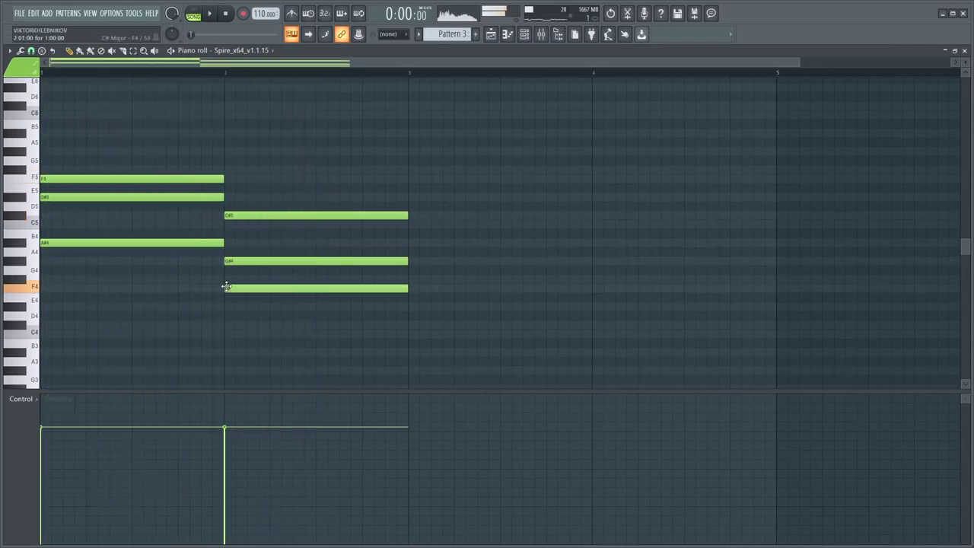
Raise the bar 2 chord's F4 note to F#4 and audition both chords with the track
key(space)
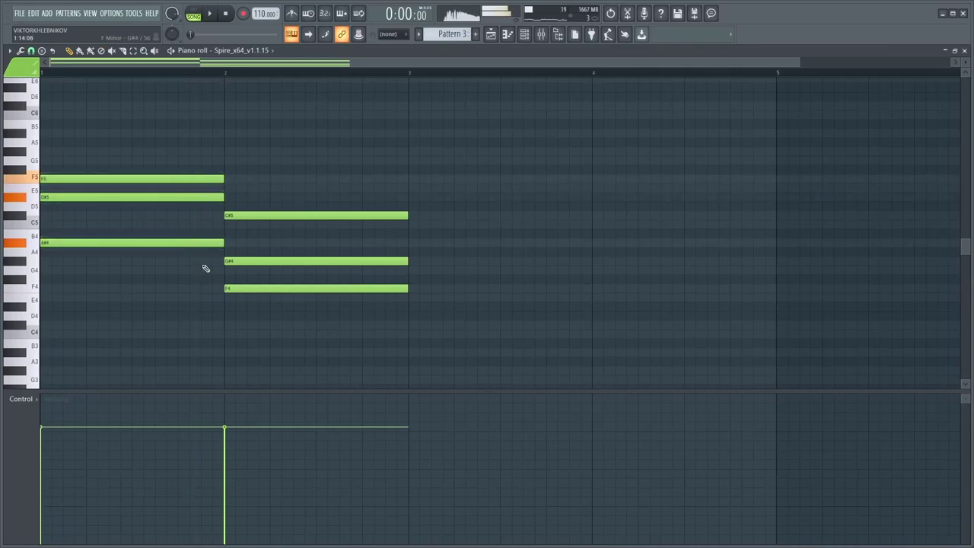
key(space)
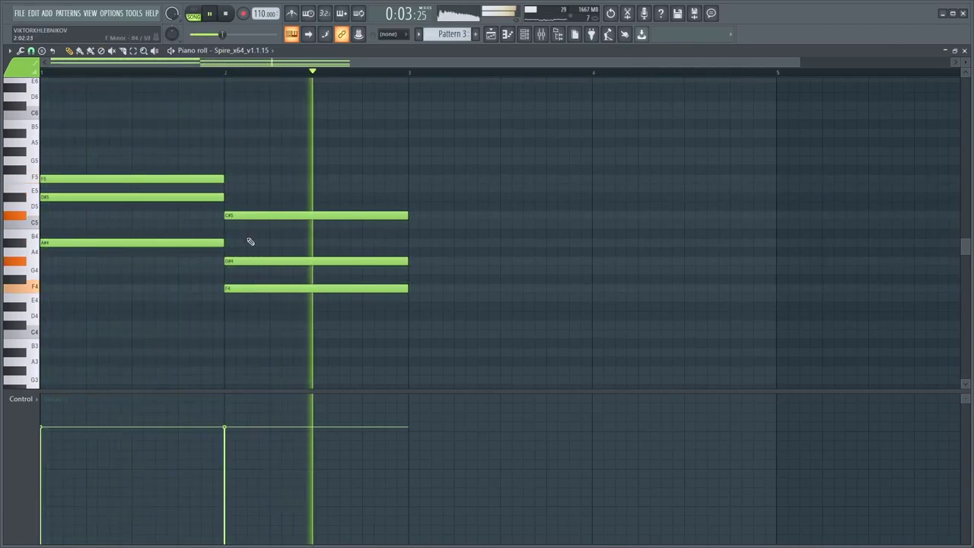
key(space)
key(space)
mouse_move(240, 263)
mouse_down()
mouse_move(245, 242)
mouse_move(245, 279)
mouse_up()
key(space)
key(space)
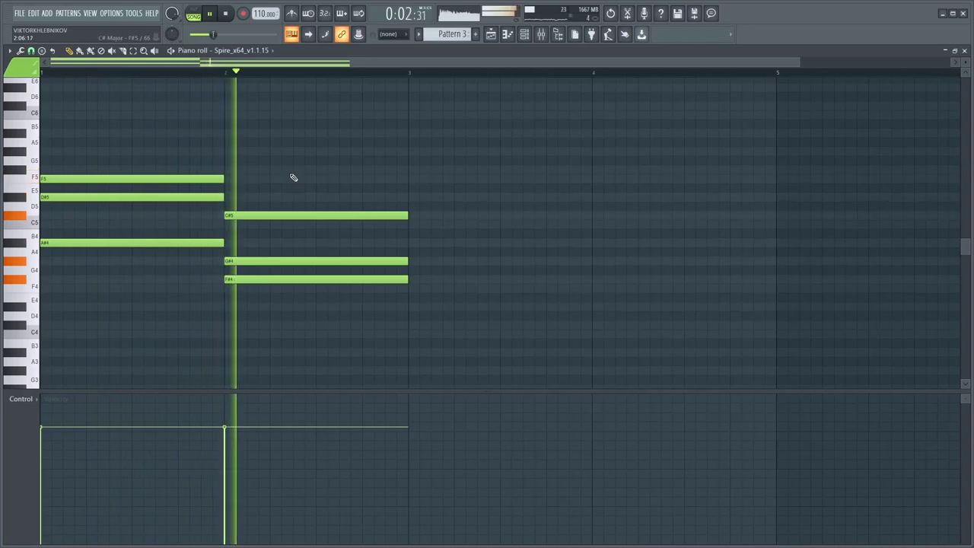
key(space)
Try further one-bar chords in bars 3 and 4, using B4, F#4 and D#4 in bar 3
click(408, 233)
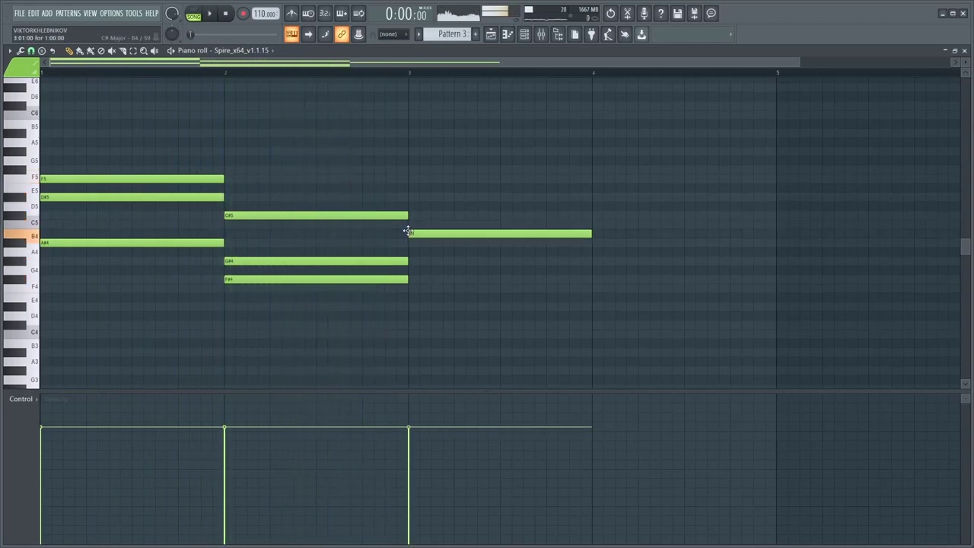
click(593, 242)
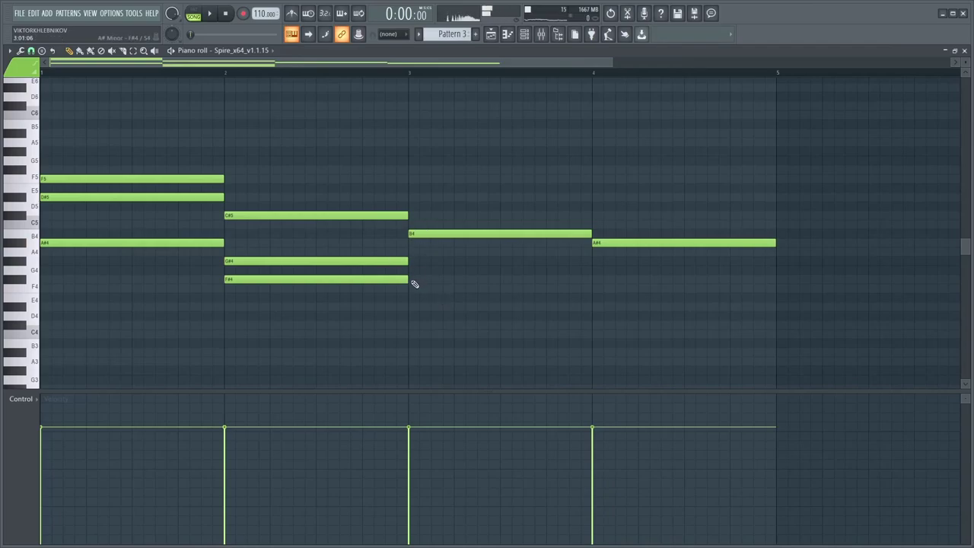
click(411, 307)
click(593, 289)
click(595, 289)
click(598, 332)
right_click(598, 333)
click(598, 325)
Delete all the trial chord notes in bars 3 and 4 of the Spire pattern
drag(198, 215, 645, 246)
right_click(646, 245)
right_click(643, 288)
right_click(642, 325)
drag(236, 191, 463, 239)
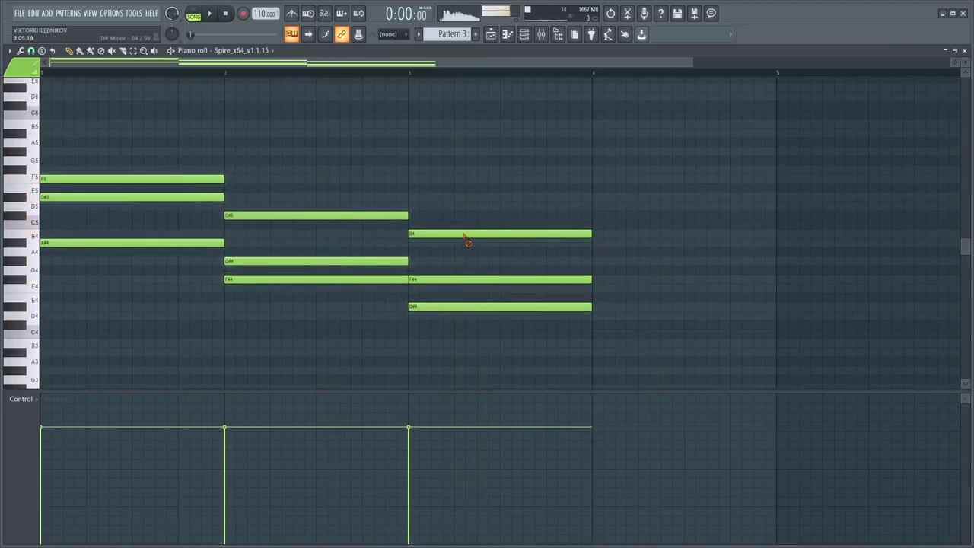
right_click(463, 234)
right_click(441, 280)
right_click(426, 307)
click(404, 163)
right_click(422, 165)
Repeat the Pattern 3 clip in bars 3 and 4 of the playlist, and trim Pattern 2 to two bars and repeat it
key(space)
key(F5)
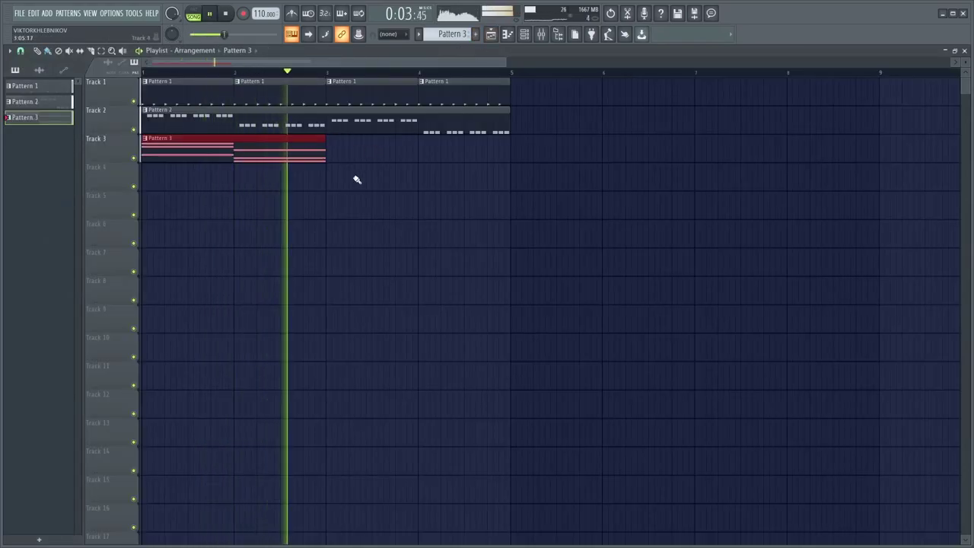
key(ctrl+b)
right_click(401, 158)
drag(508, 125, 258, 172)
key(ctrl+b)
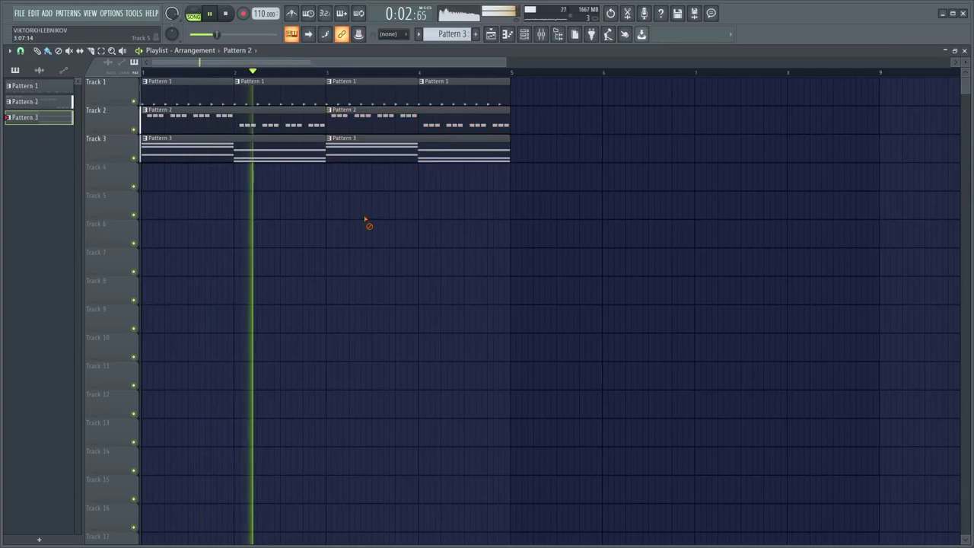
Route the Spire chord channel to mixer track 8 and open its synth while the track plays
click(523, 34)
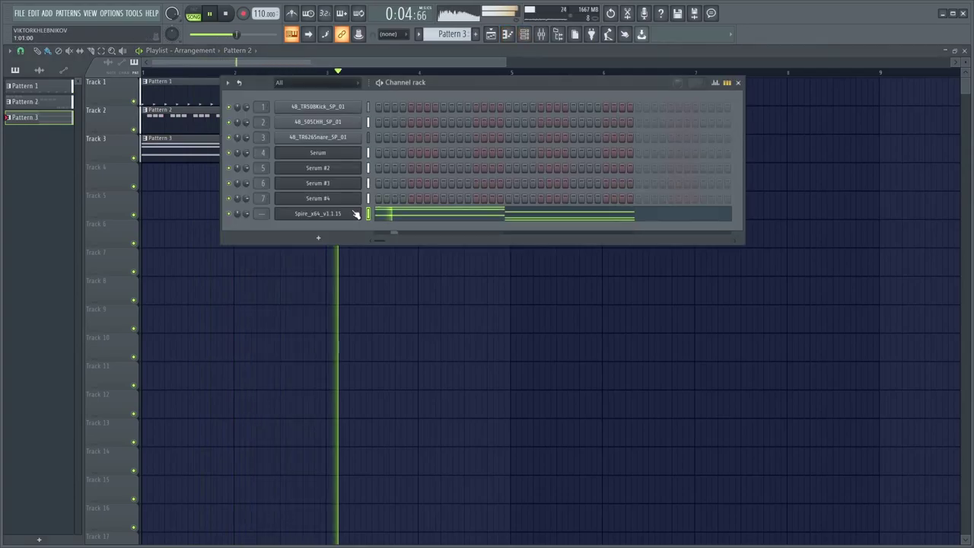
key(F9)
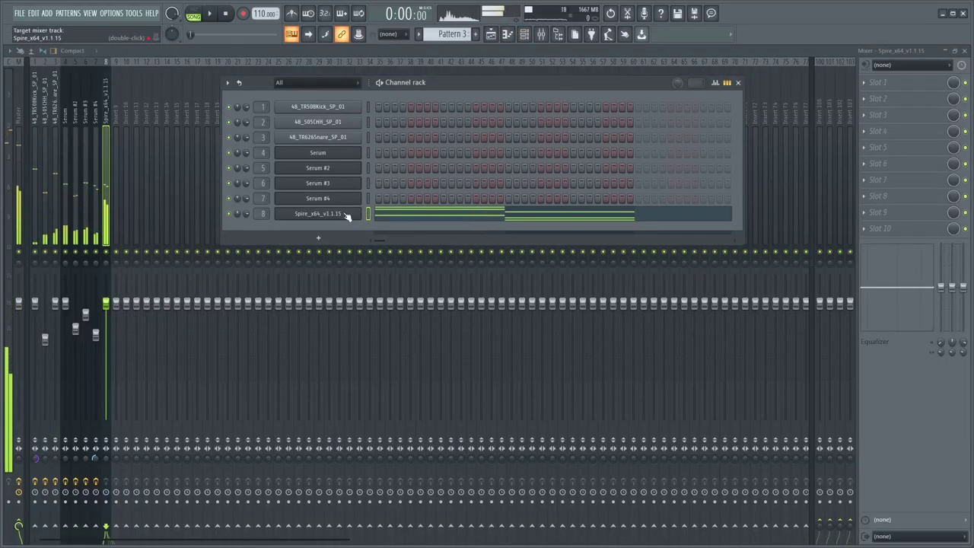
click(344, 214)
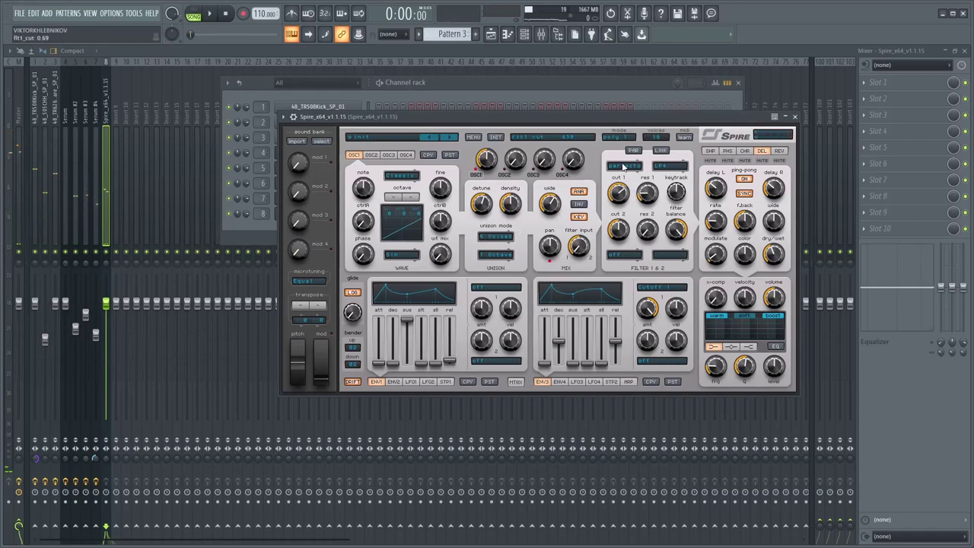
key(space)
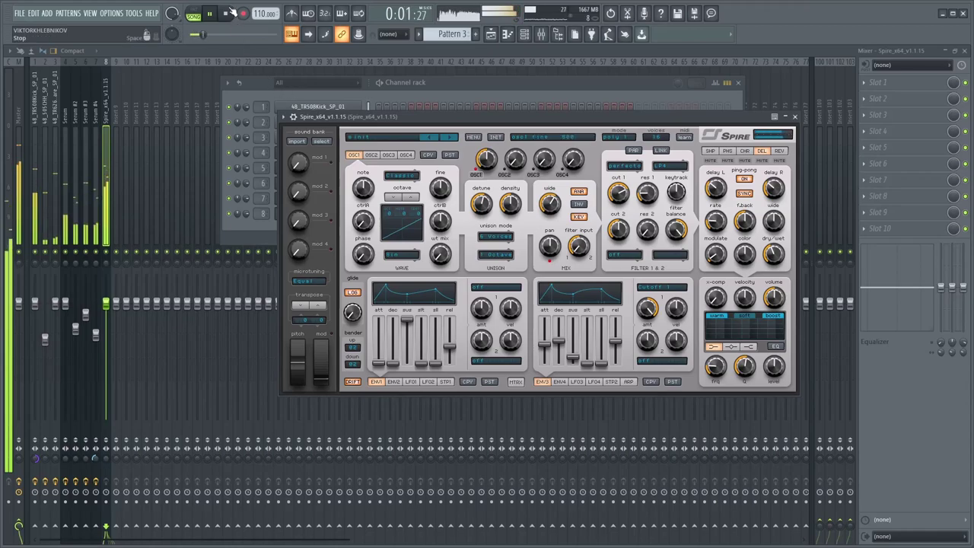
Insert Kickstart in the Spire mixer track's first effect slot and lower the track's volume to 93%
click(875, 82)
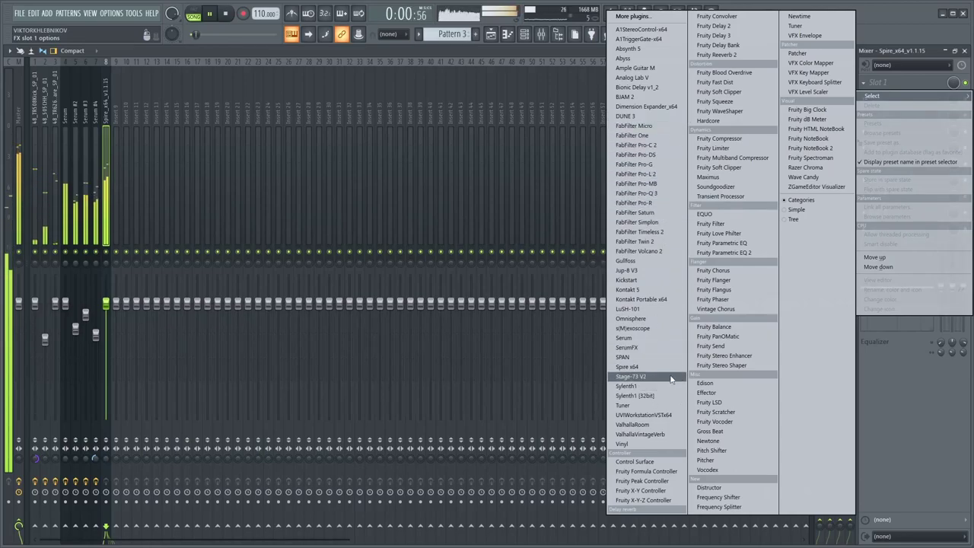
click(649, 283)
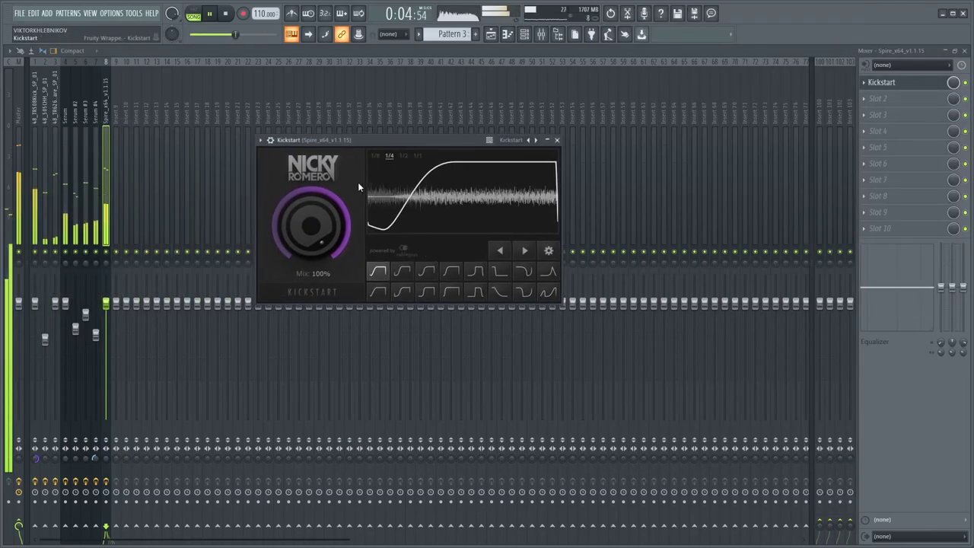
key(Escape)
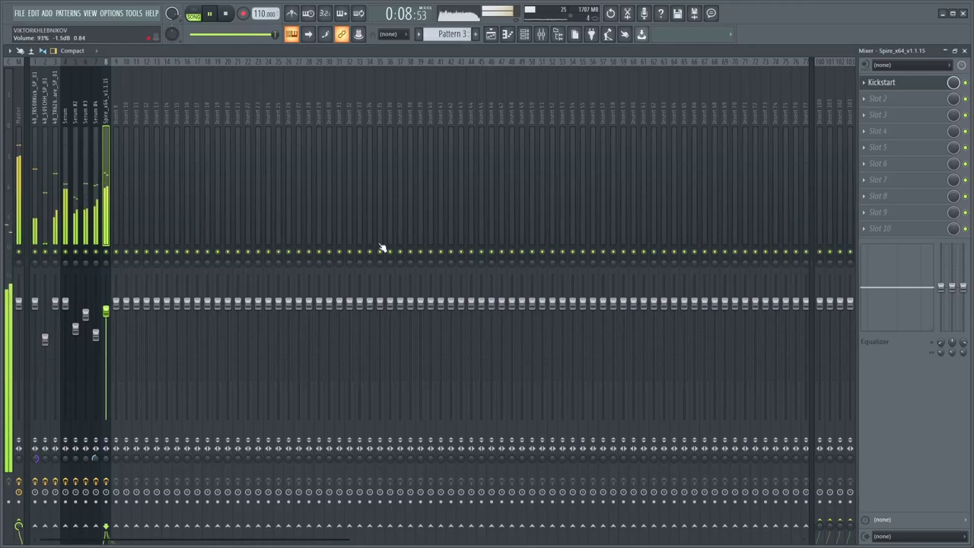
Add Fruity Parametric EQ 2 to the Spire track with the lows cut and highs boosted, and lower the track's volume to 86%
click(875, 112)
click(727, 251)
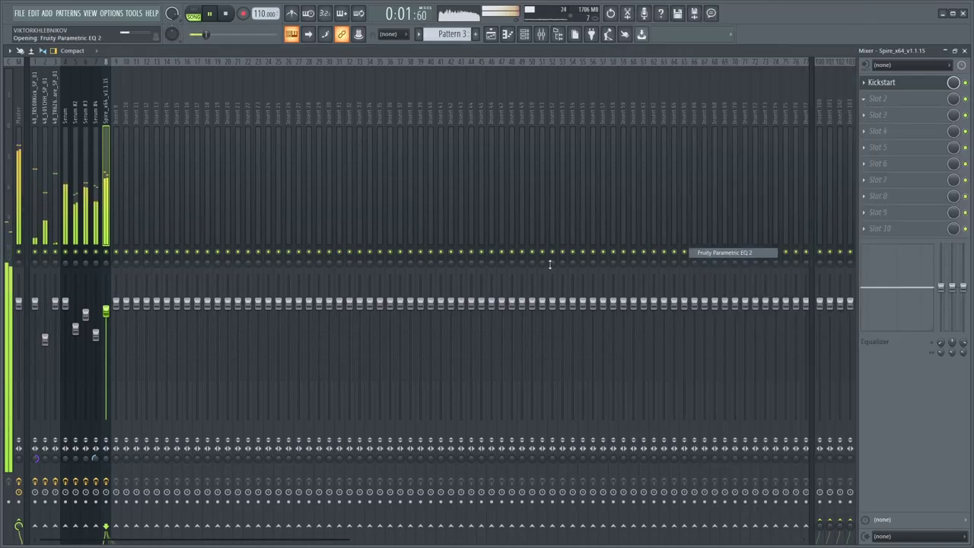
drag(95, 222, 185, 223)
scroll(125, 223, up, 3)
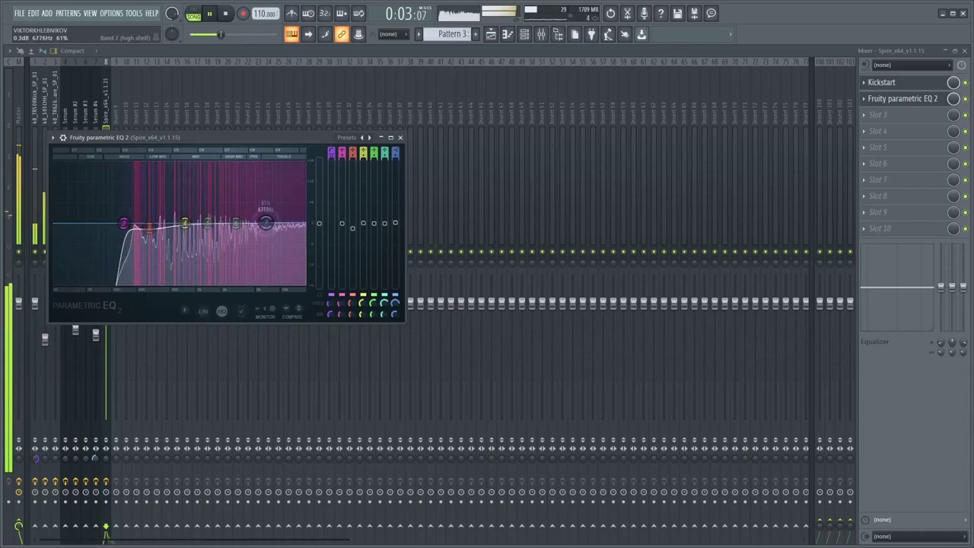
drag(235, 223, 232, 213)
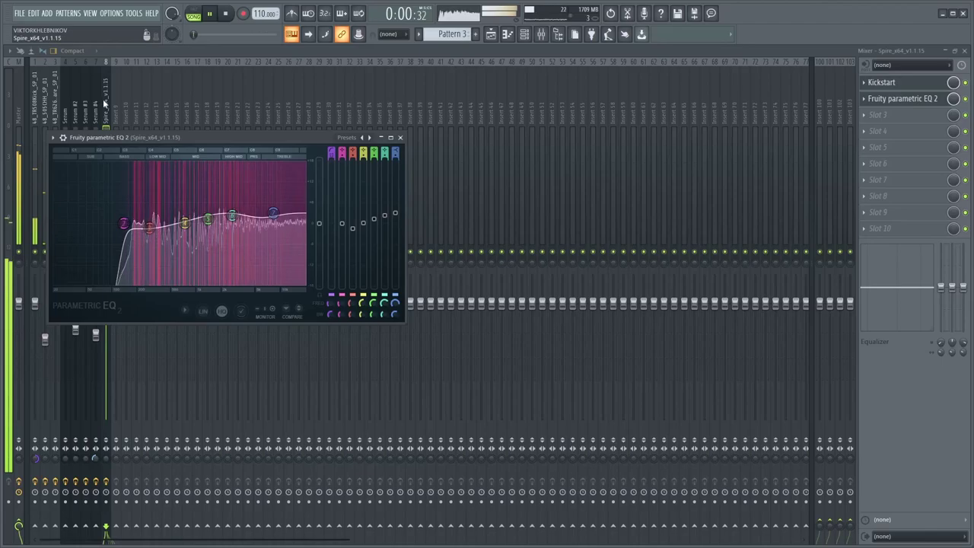
key(Escape)
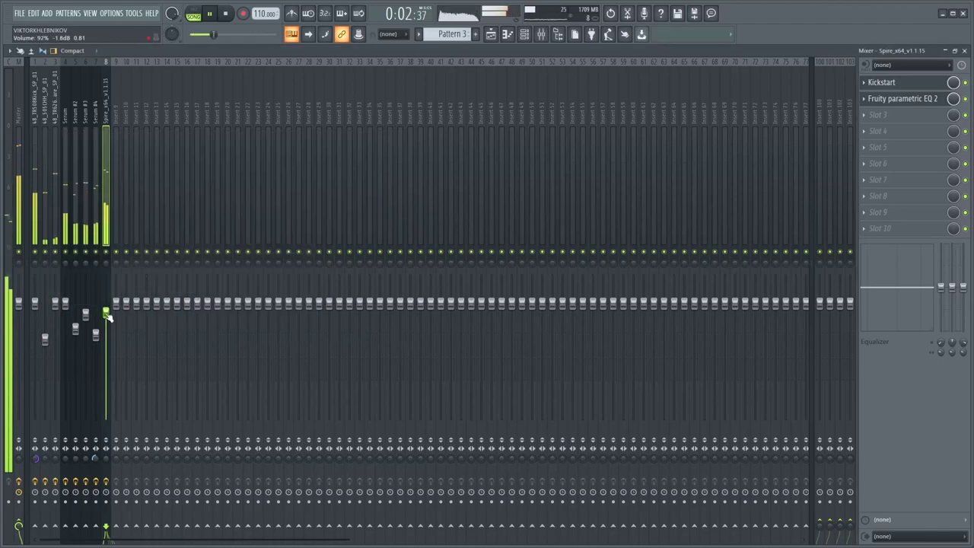
click(490, 34)
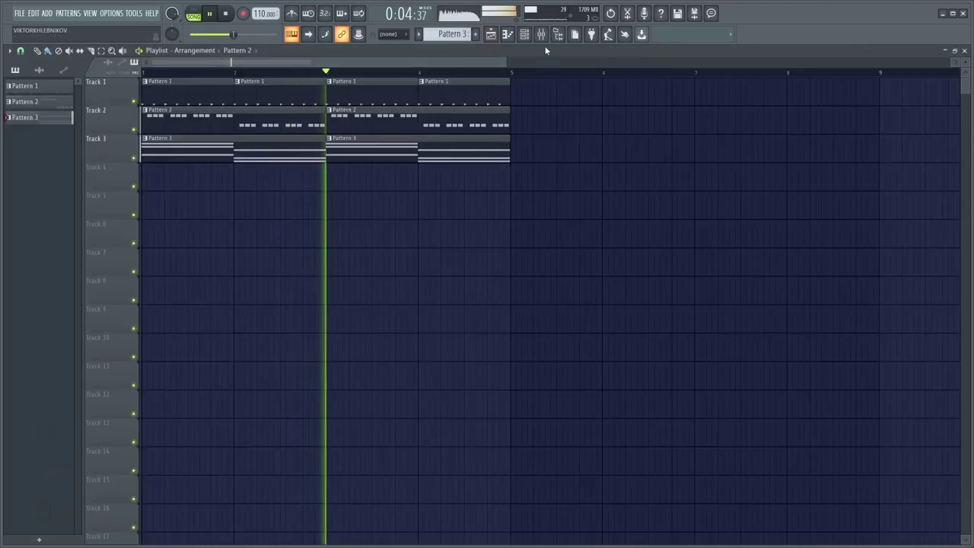
click(541, 35)
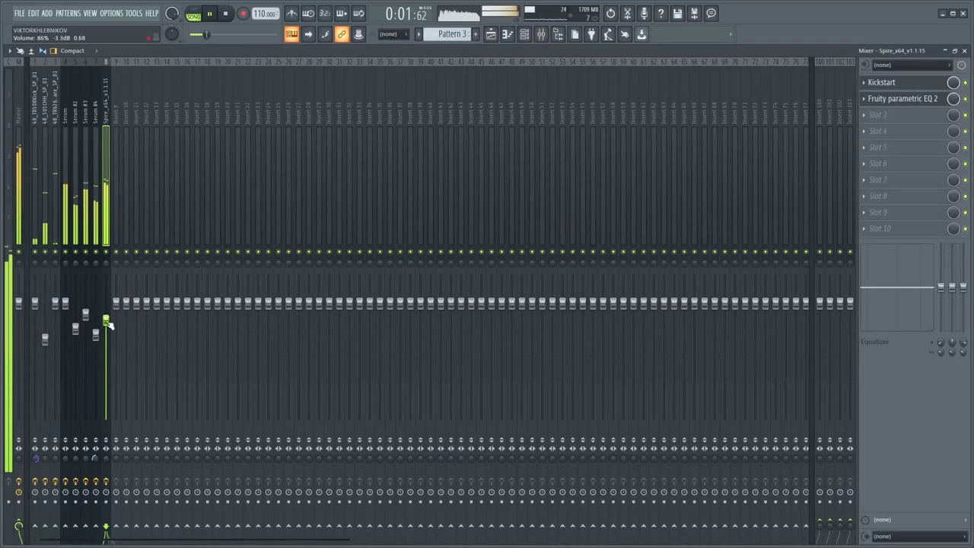
Add a second Spire instance to the channel rack and set its first filter to perfecto
click(508, 34)
click(524, 34)
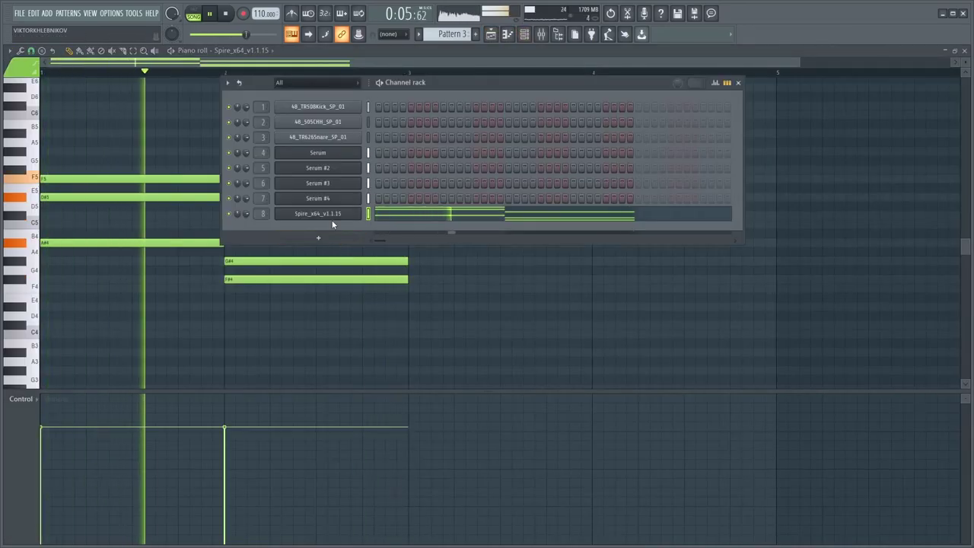
click(318, 238)
click(405, 479)
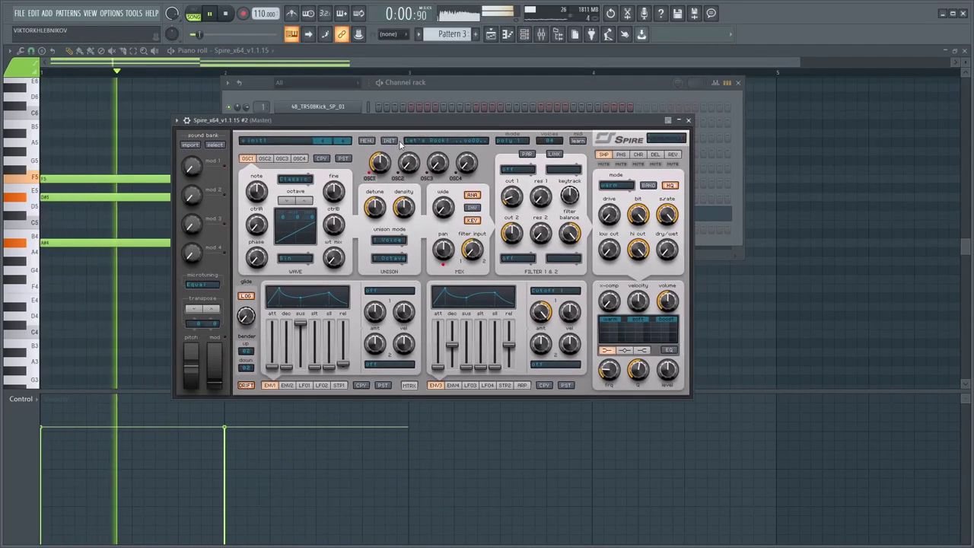
drag(383, 120, 426, 114)
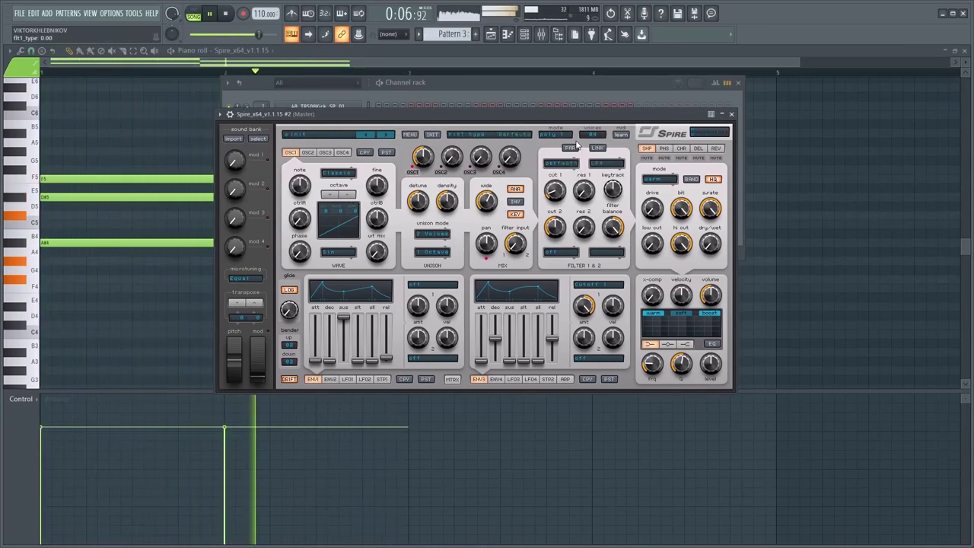
Switch the piano roll to the second Spire and draw sixteenth notes A#4, D#5, F5 and D#5 at the start of bar 1
click(152, 114)
click(274, 50)
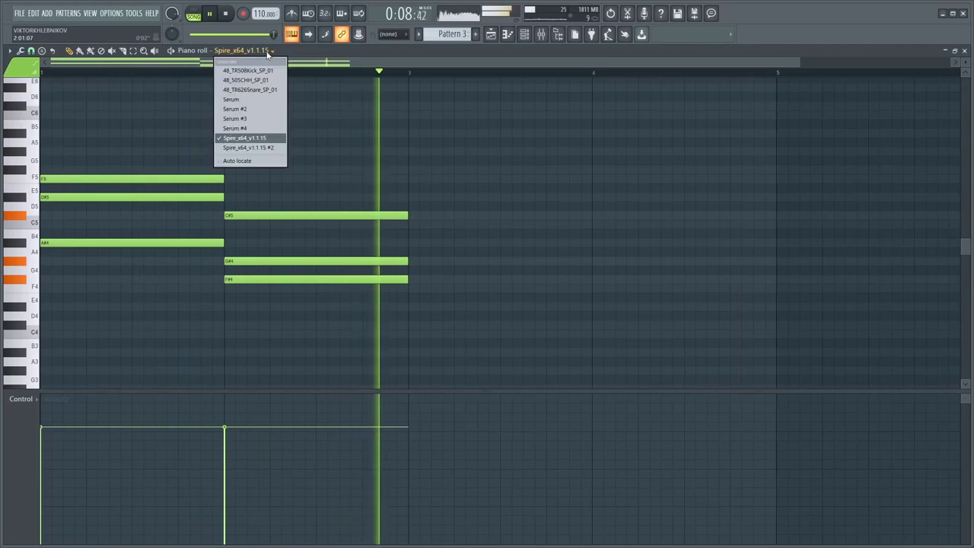
click(254, 145)
key(space)
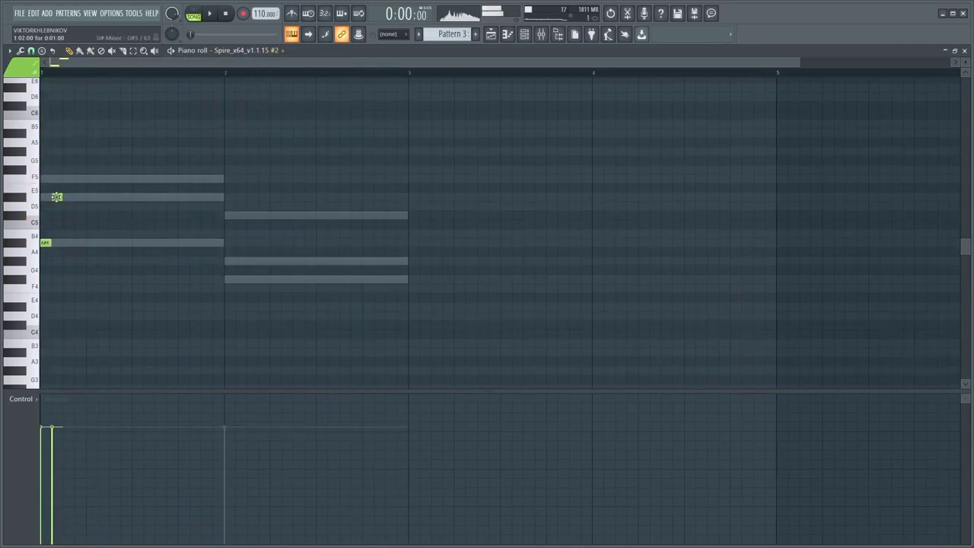
key(space)
key(space)
Repeat the four-note arpeggio until it fills bar 1 and play it with the track
key(ctrl+a)
key(ctrl+b)
key(ctrl+b)
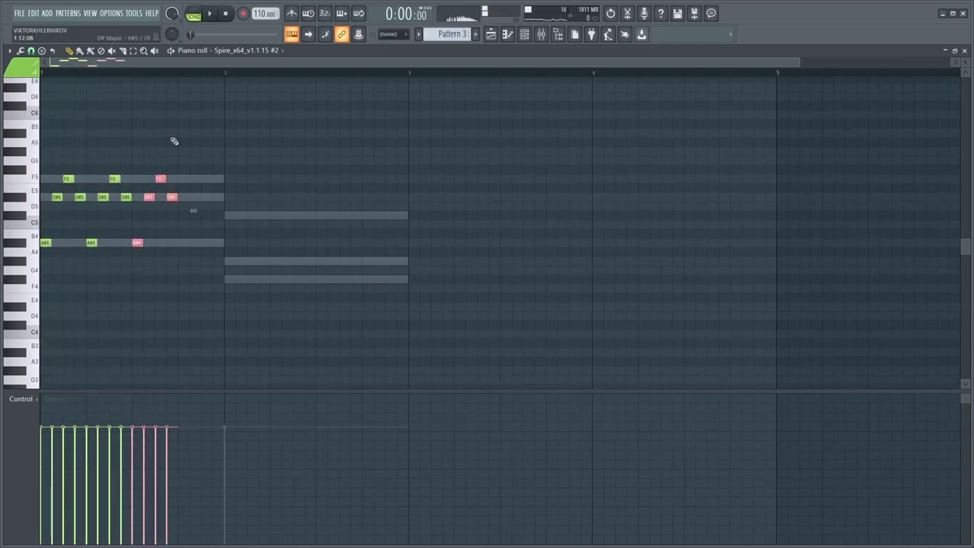
key(ctrl+b)
key(ctrl+d)
key(space)
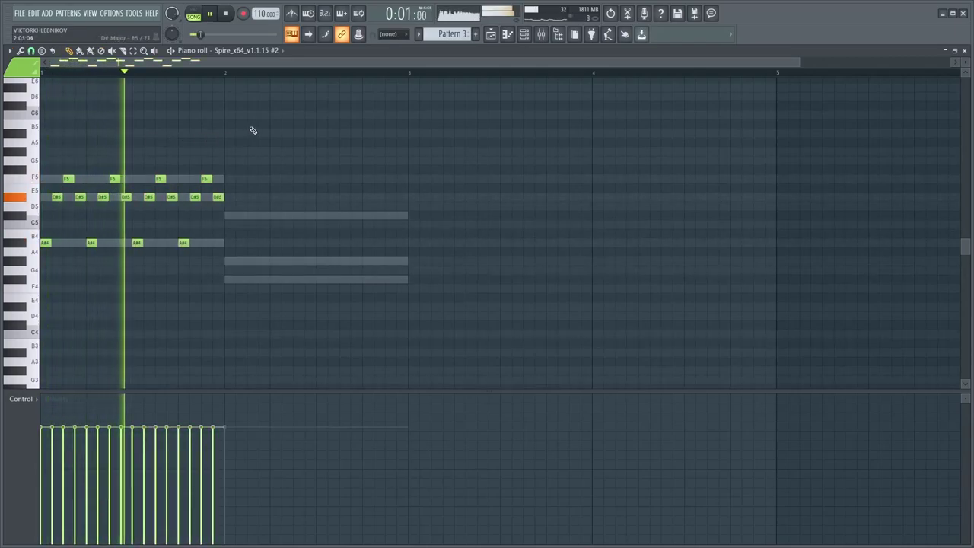
Draw a sixteenth-note F#4, G#4, C#5, C5 arpeggio in bar 2, repeat it across the bar and play it
key(space)
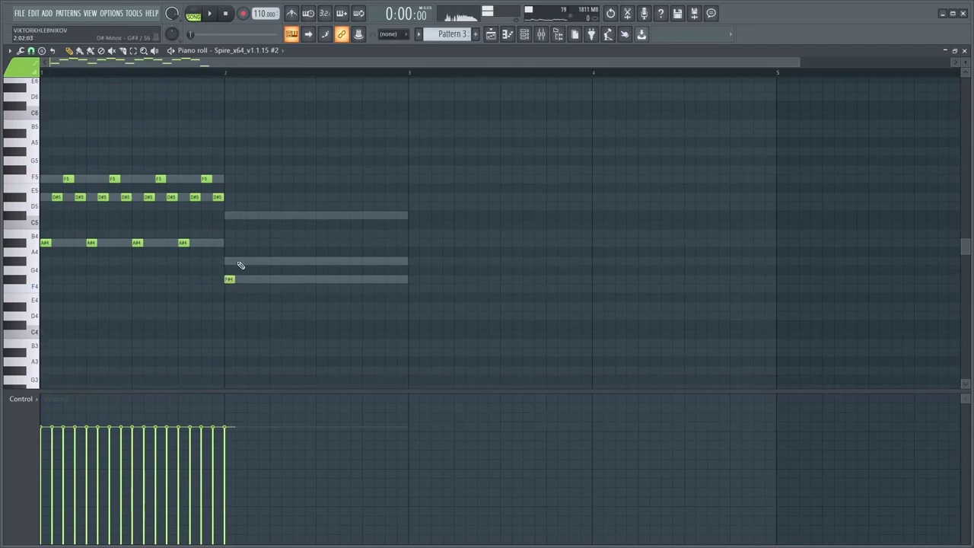
drag(283, 192, 240, 302)
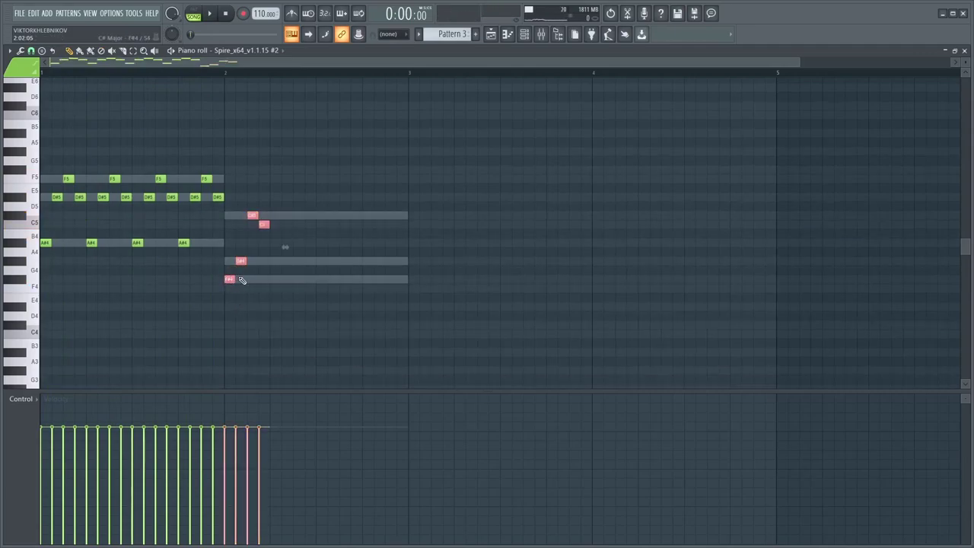
key(ctrl+b)
key(ctrl+b)
key(ctrl+b)
key(ctrl+d)
key(space)
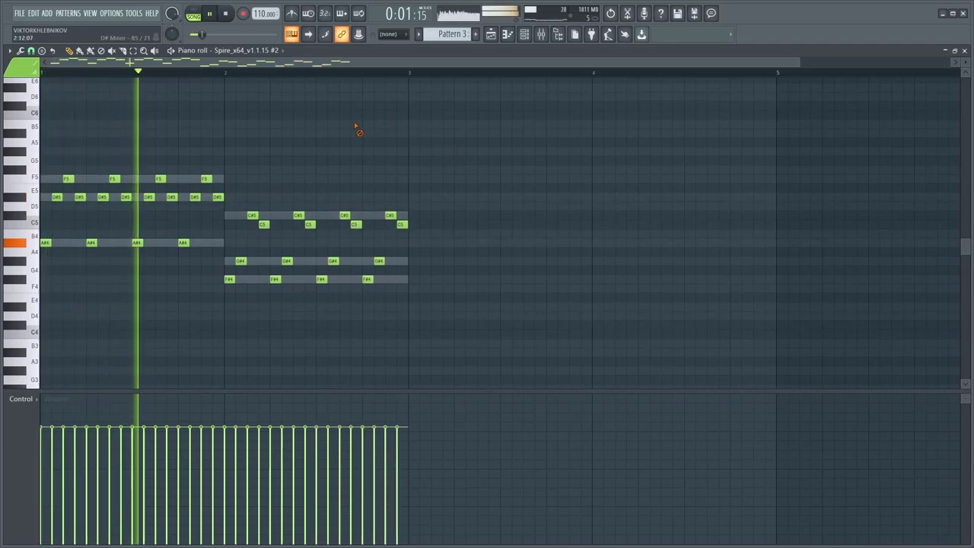
Move all the C5 notes of the bar 2 arpeggio down to A#4 during playback
scroll(222, 139, up, 2)
scroll(328, 119, down, 2)
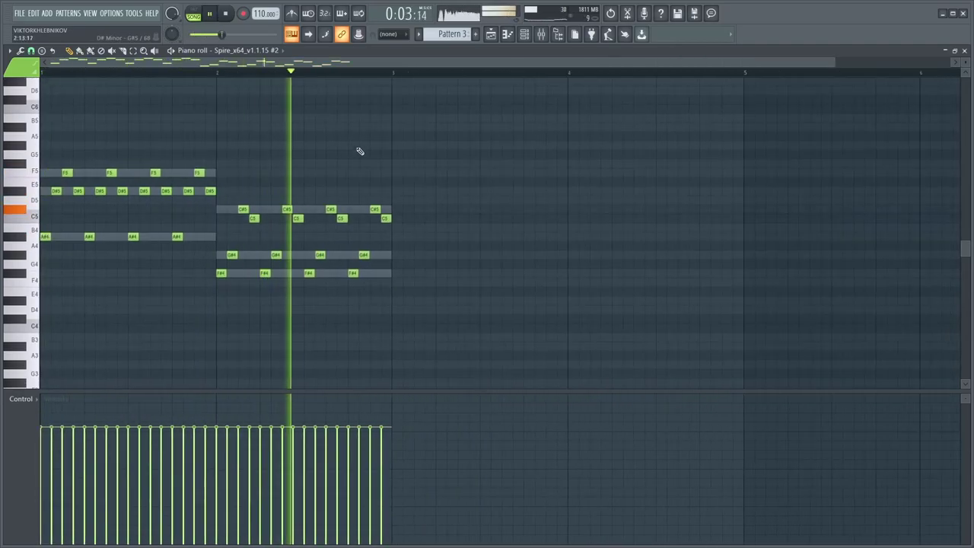
drag(393, 239, 253, 236)
key(ctrl+d)
scroll(282, 166, up, 2)
scroll(281, 162, down, 1)
scroll(366, 134, down, 2)
drag(490, 163, 242, 290)
key(ctrl+d)
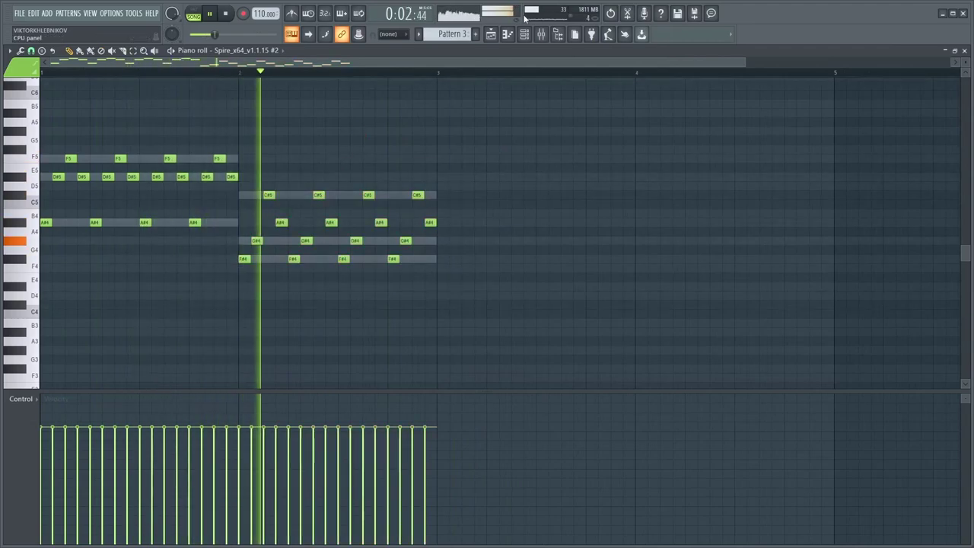
Route the second Spire channel to mixer track 9 and open its synth
click(524, 34)
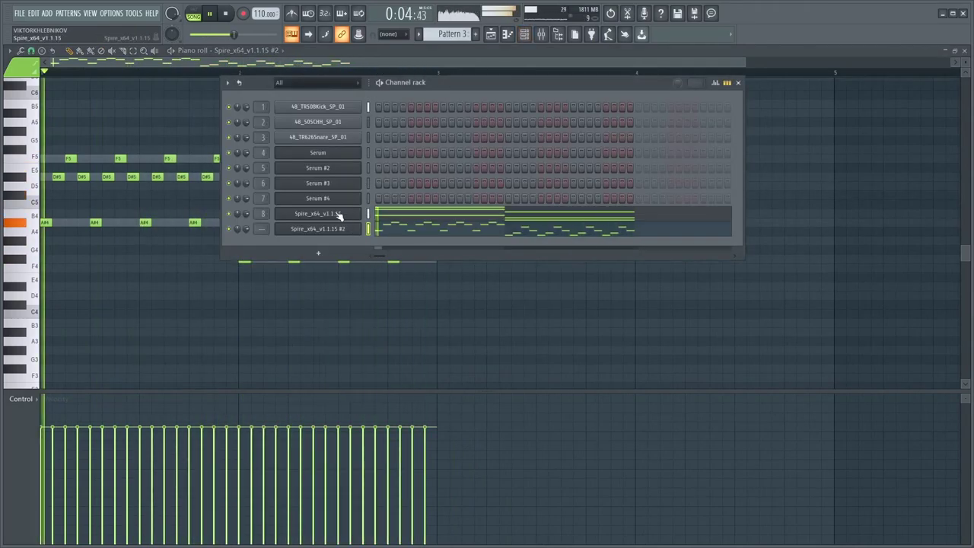
key(F9)
click(303, 229)
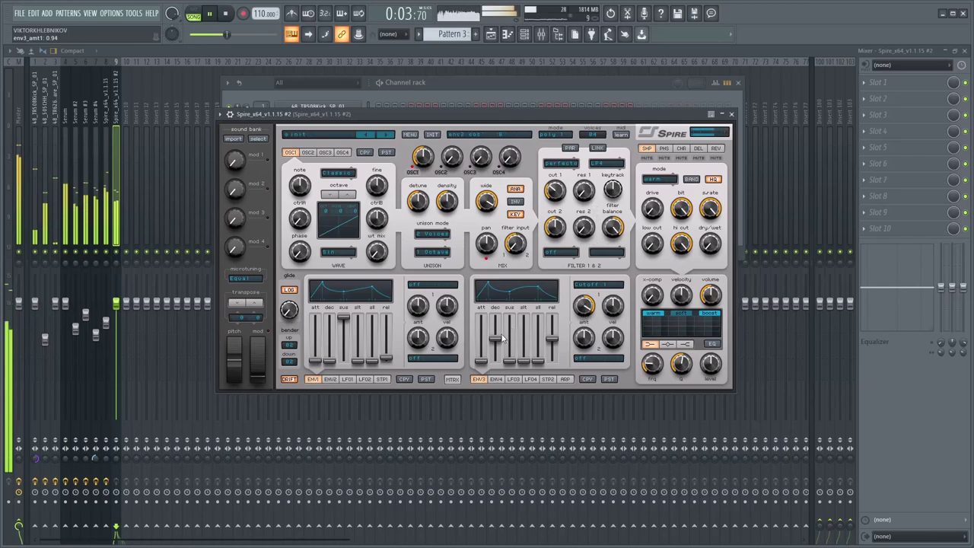
Adjust the chorus dry/wet mix on the second Spire and set oscillator 1's ctrlA to 0.73
click(695, 149)
click(680, 148)
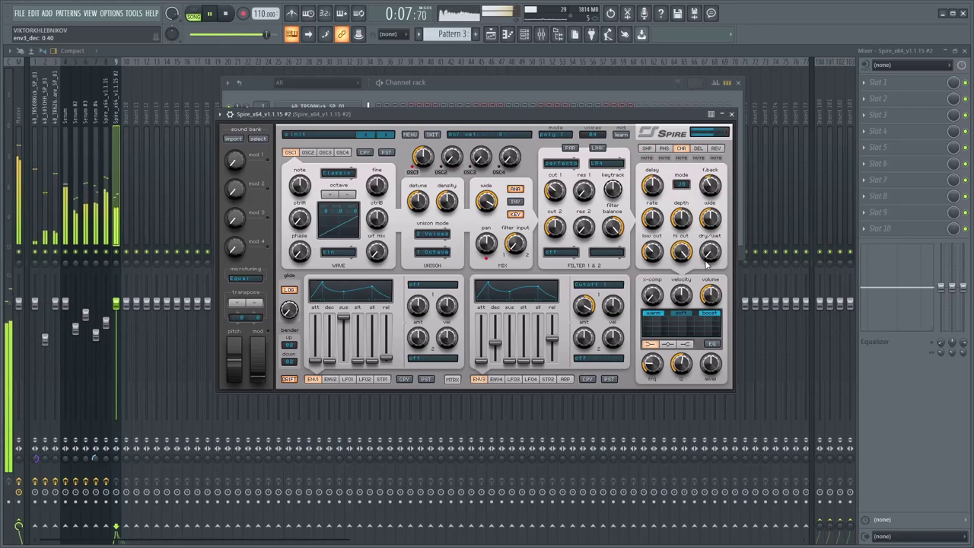
drag(707, 265, 708, 282)
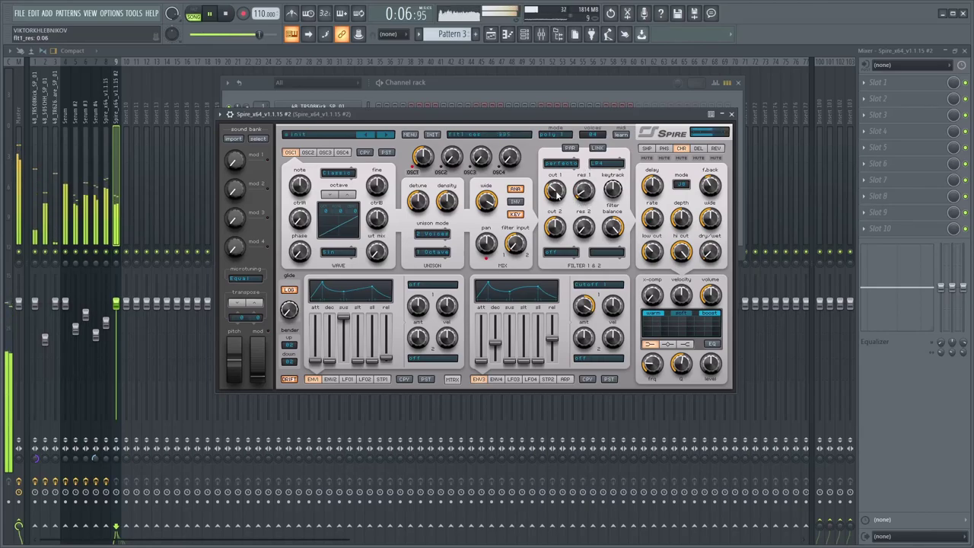
drag(303, 217, 303, 227)
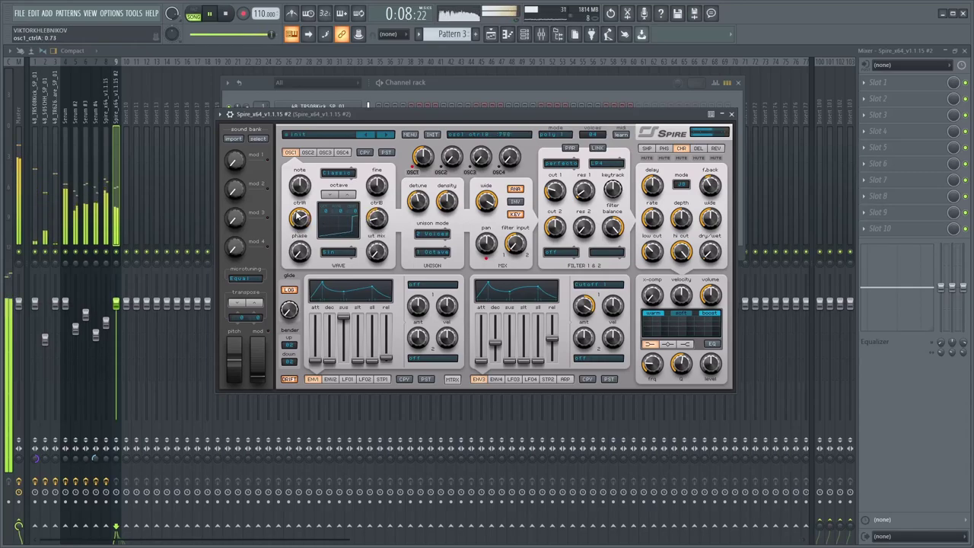
Turn on the Spire EQ, setting the high band level to 0.56, mid band frequency to 0.63 and mid level to 0.57
click(685, 344)
click(713, 343)
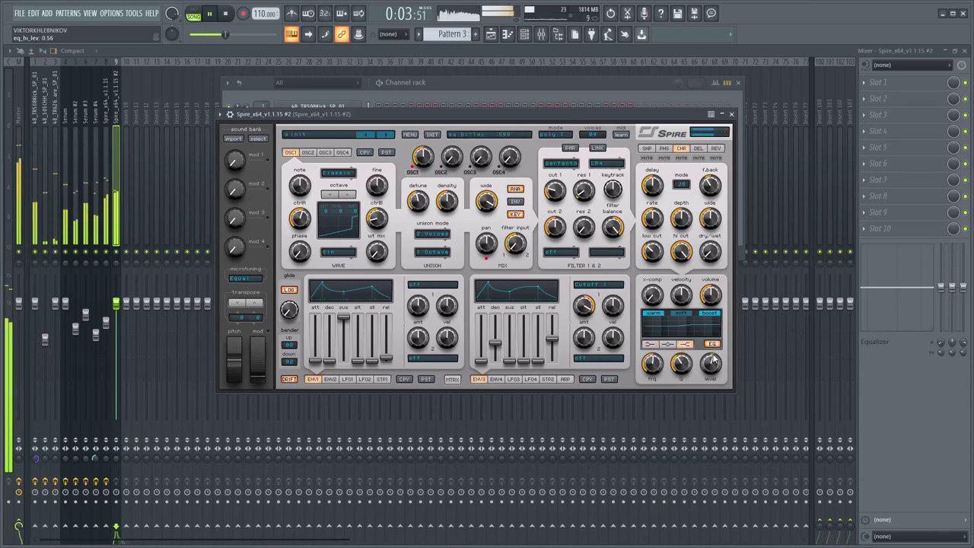
click(667, 346)
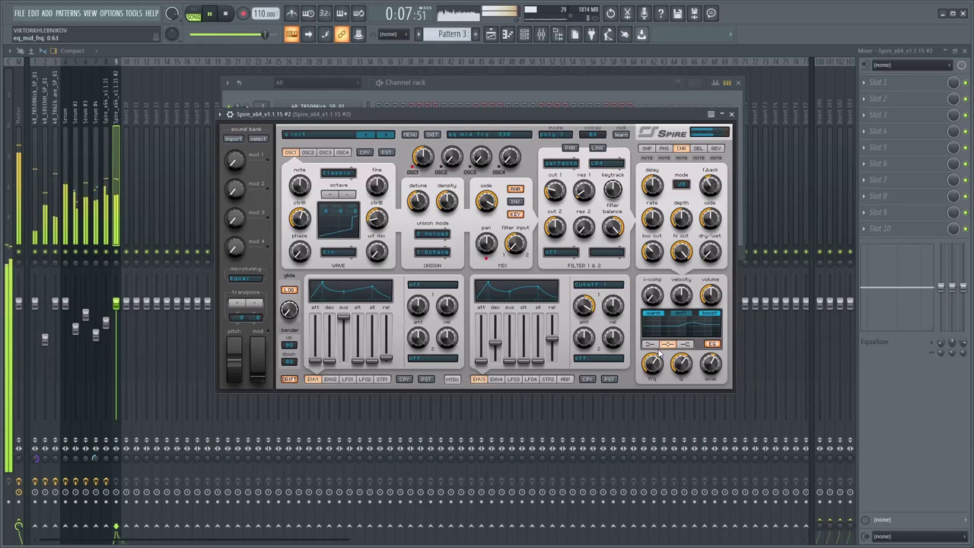
scroll(714, 369, down, 3)
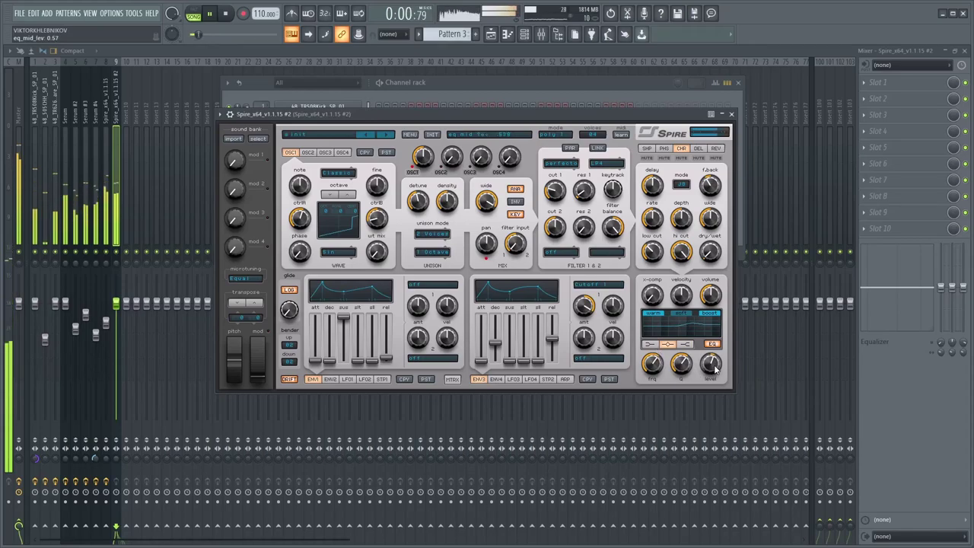
Reshape oscillator 1 by adjusting ctrlB, phase and detune, and set its ctrlA to 0.51
drag(375, 231, 375, 207)
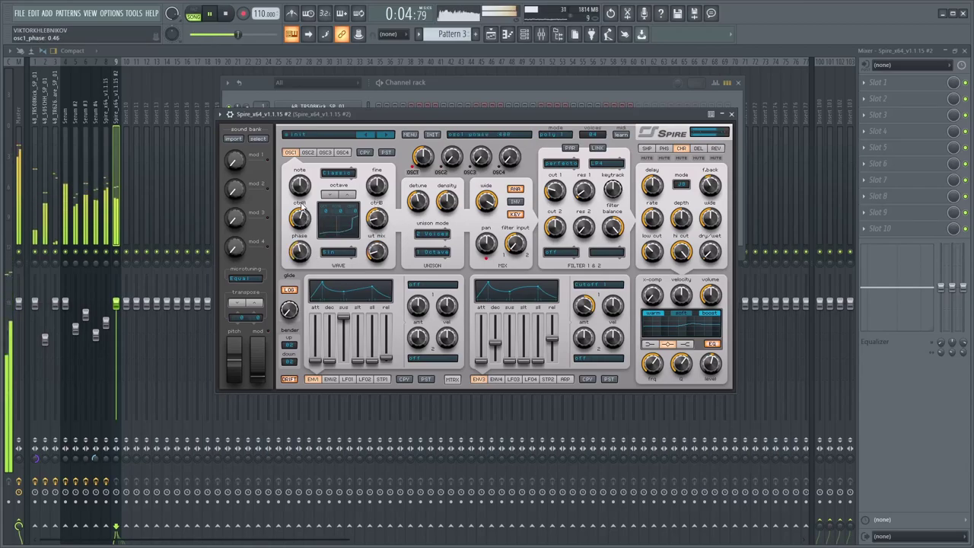
drag(306, 216, 302, 253)
drag(418, 199, 416, 210)
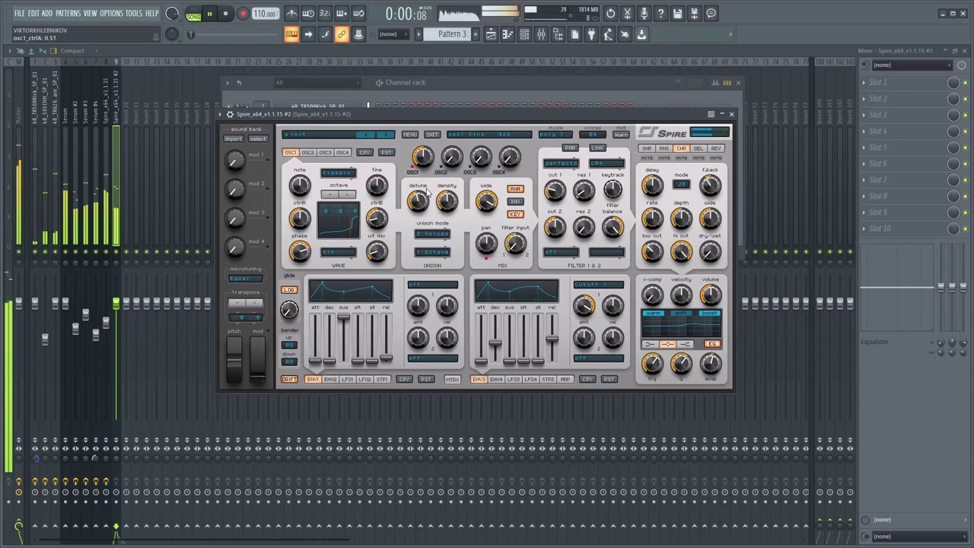
Bring in oscillator 2 with a mix level of 0.36 and unison detune of 0.57, and raise the filter 1 cutoff
drag(450, 156, 456, 112)
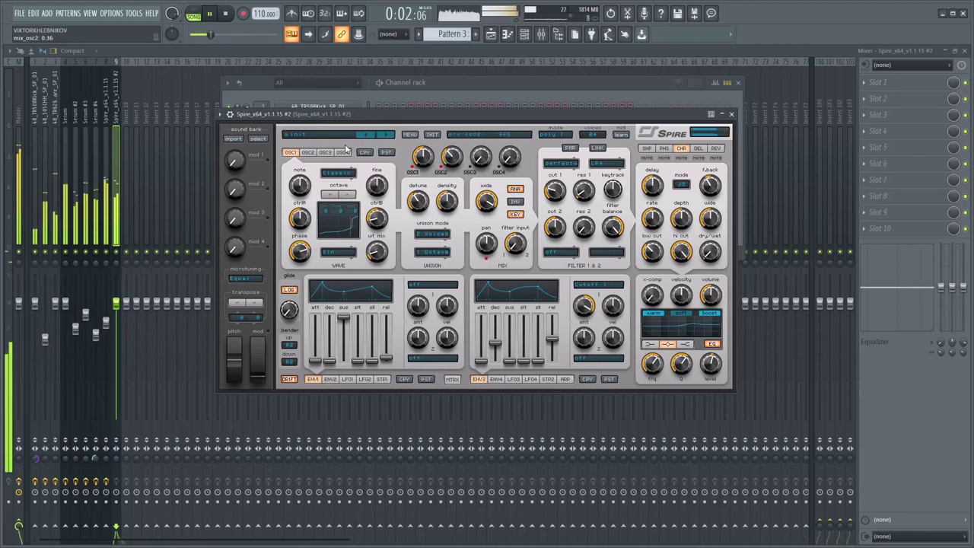
click(308, 153)
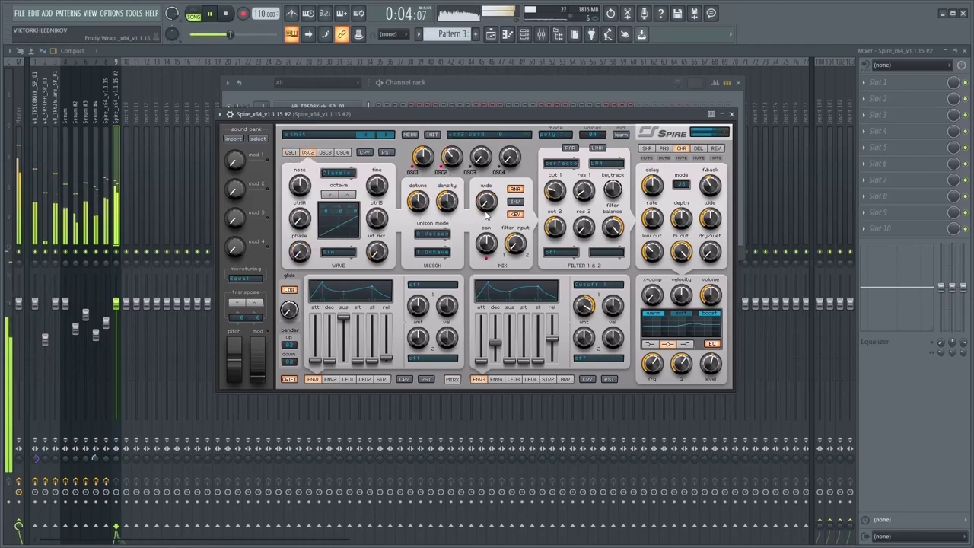
drag(418, 197, 417, 200)
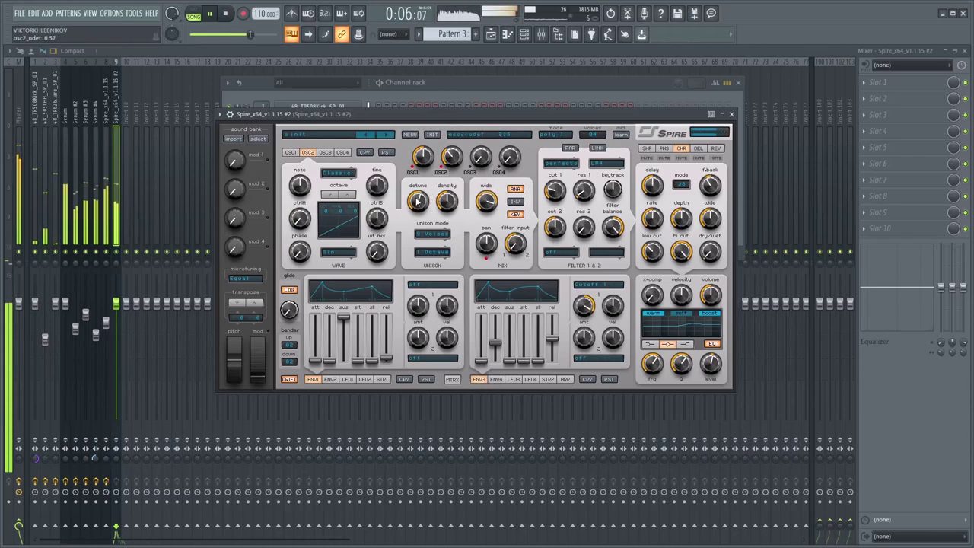
drag(556, 200, 563, 128)
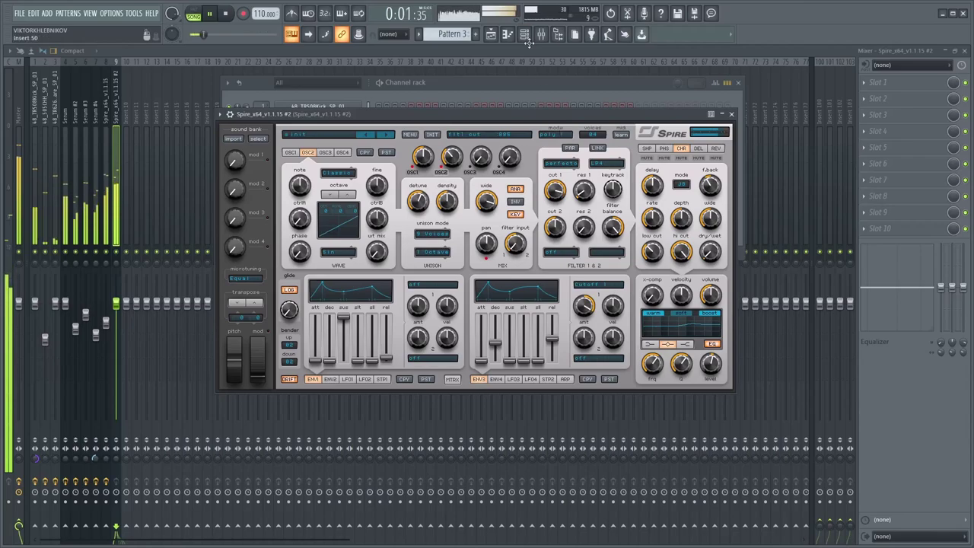
drag(555, 190, 561, 160)
Replace the second Spire's arpeggio with a single eighth-note F5 on the second eighth of bar 1 and play it
click(507, 34)
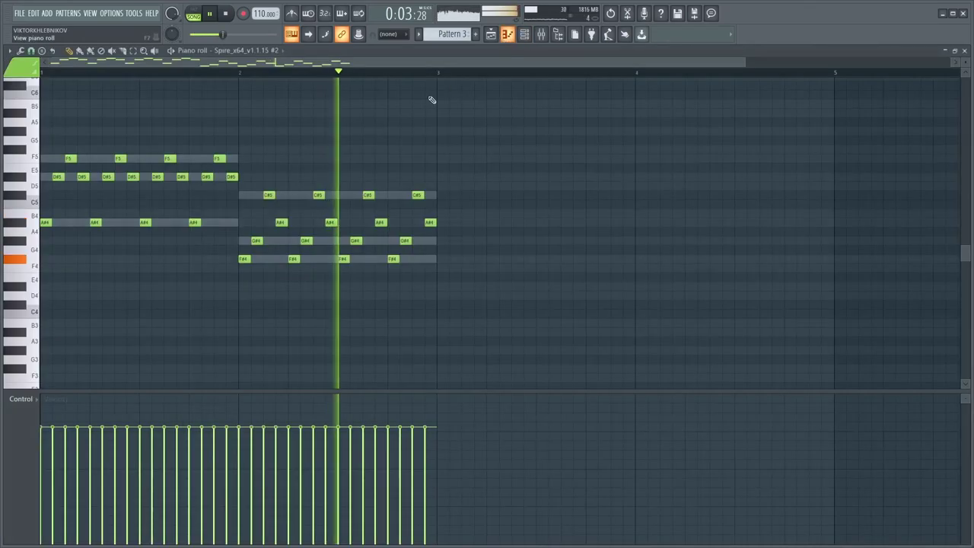
scroll(131, 207, up, 5)
key(space)
click(47, 180)
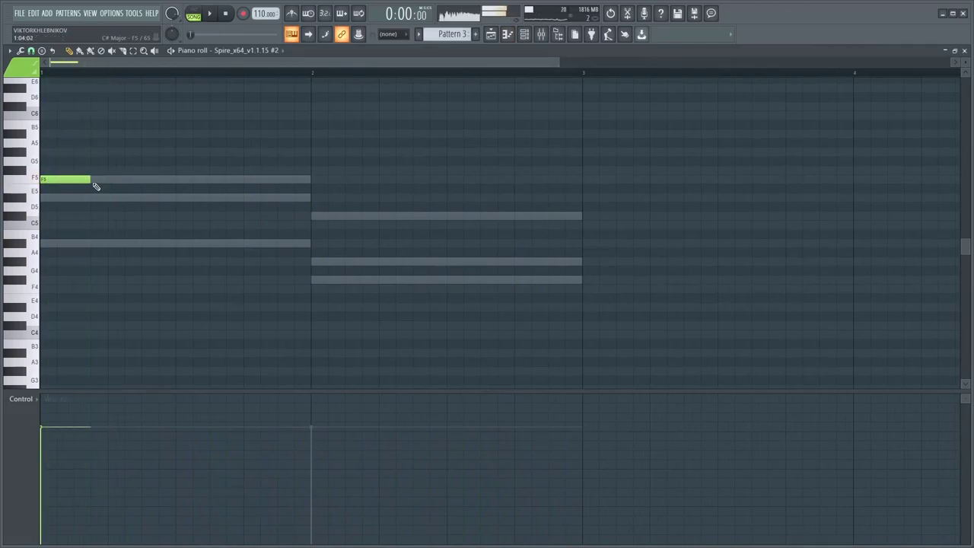
right_click(78, 178)
click(78, 178)
drag(82, 178, 142, 183)
key(space)
key(space)
key(space)
Add eighth notes D#5, A#4 and C#5 on the fourth, sixth and seventh eighths of bar 1, then stop playback
click(148, 198)
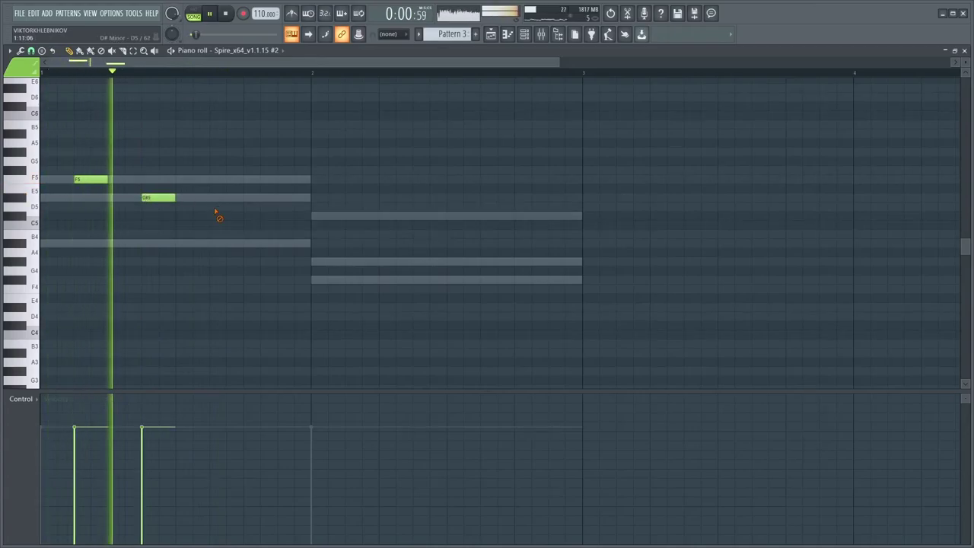
click(215, 242)
click(248, 216)
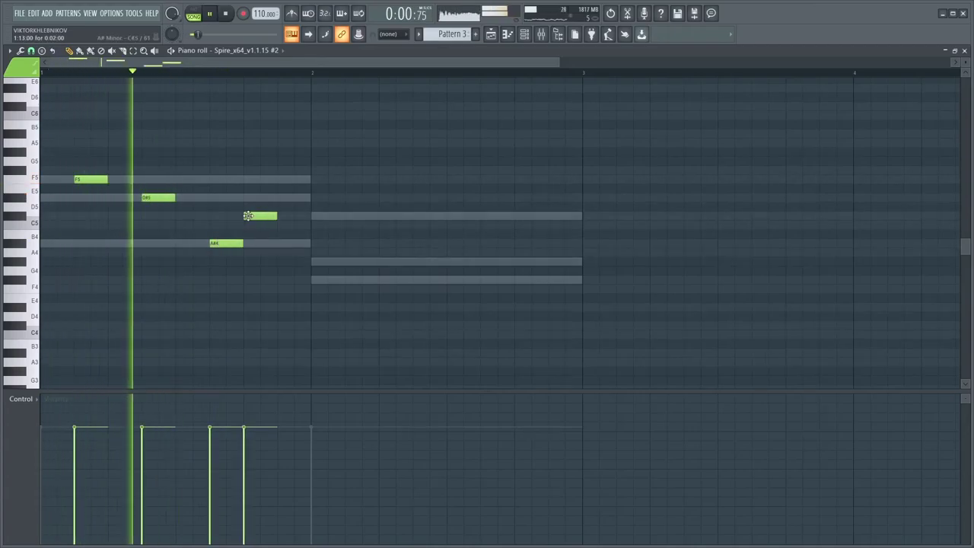
key(space)
Load Fruity Delay 3 into the first effect slot of the second Spire's mixer track
key(F9)
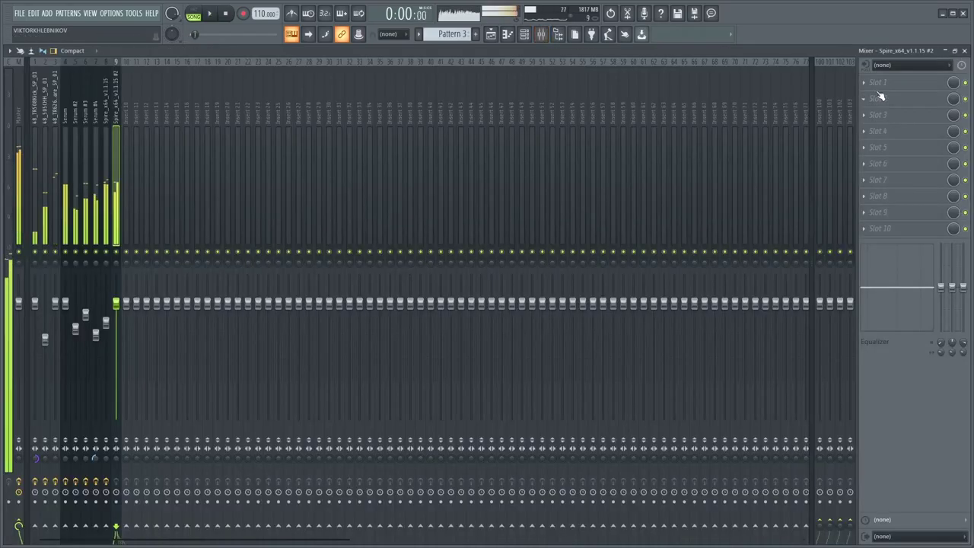
click(879, 97)
click(726, 36)
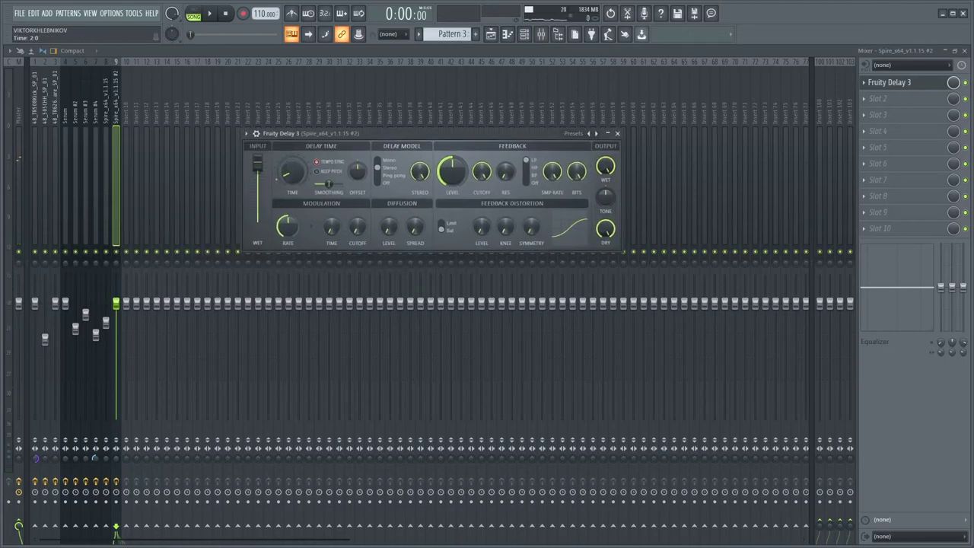
Set the delay model to ping pong and tune its feedback level and time during playback, trying a time of 4:0
key(space)
click(384, 176)
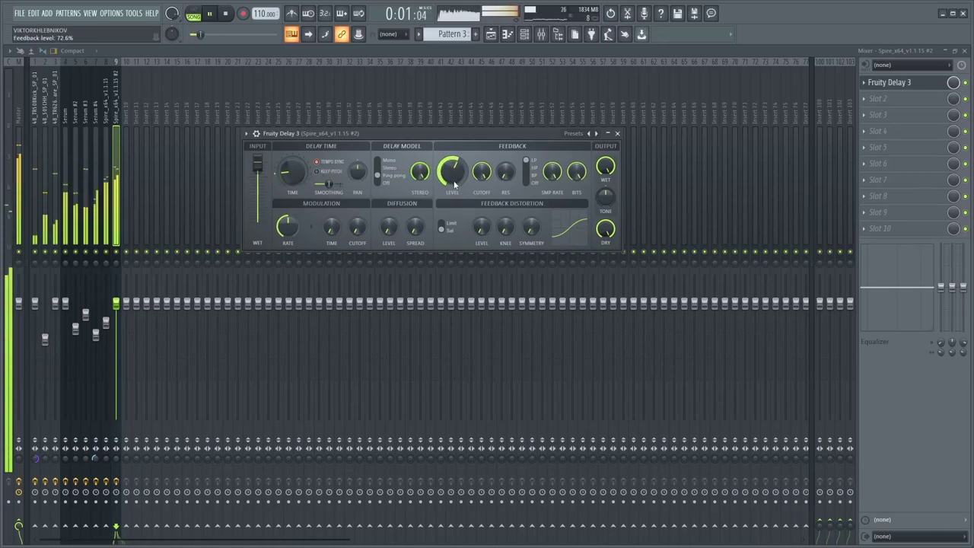
mouse_move(459, 177)
mouse_down()
mouse_move(458, 187)
mouse_move(466, 163)
mouse_up()
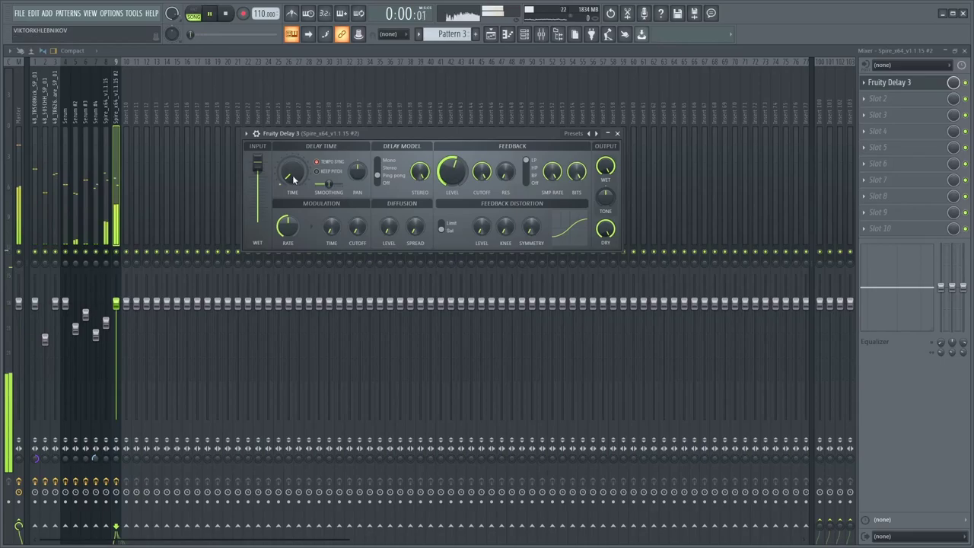
key(space)
key(space)
drag(297, 178, 296, 164)
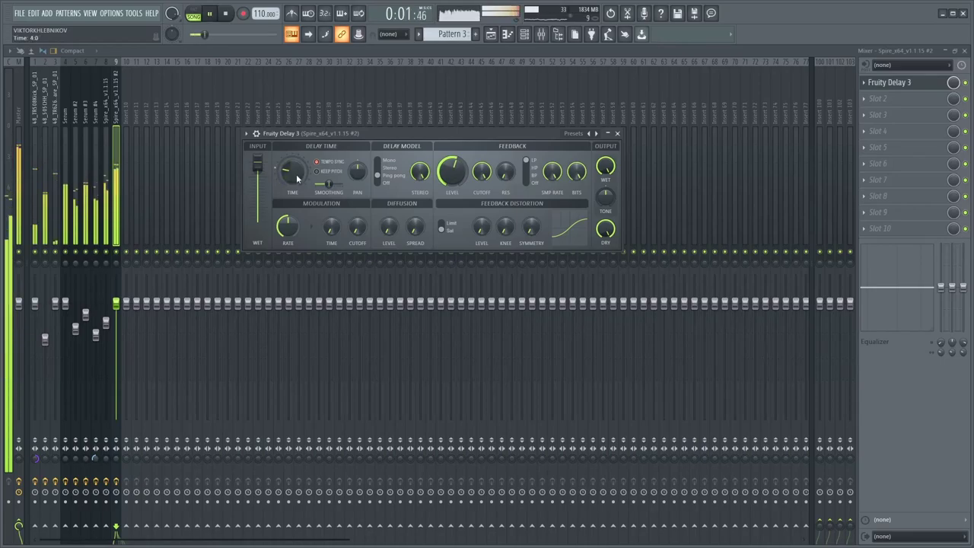
key(space)
key(space)
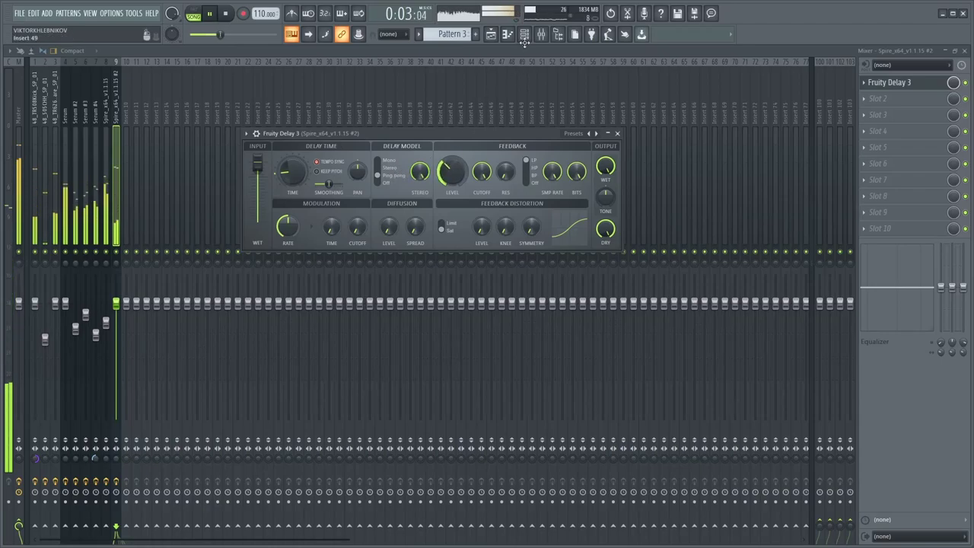
Reopen the second Spire synth, set oscillator 2's mix to 0.26 and filter 1 cutoff to 0.77, and play the track
key(F6)
key(space)
key(space)
click(400, 219)
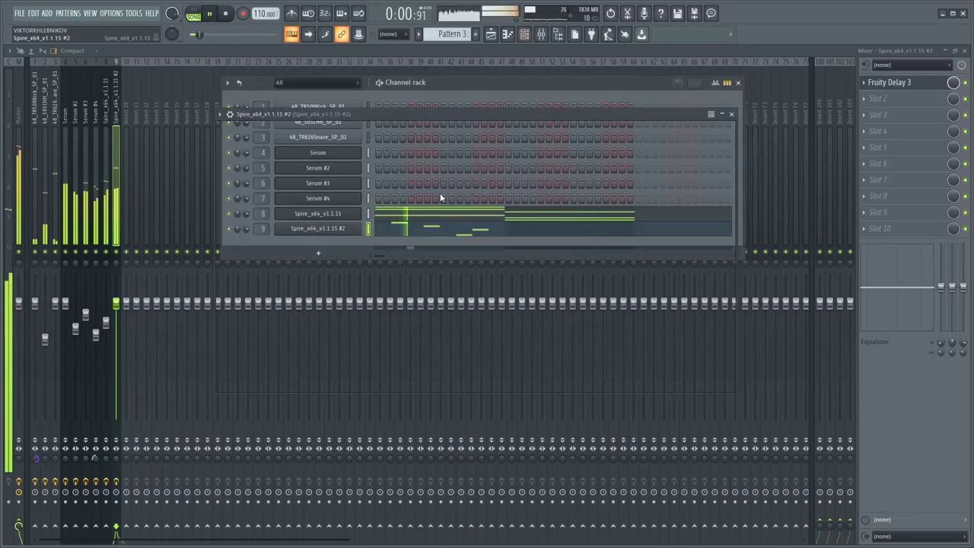
key(space)
click(290, 152)
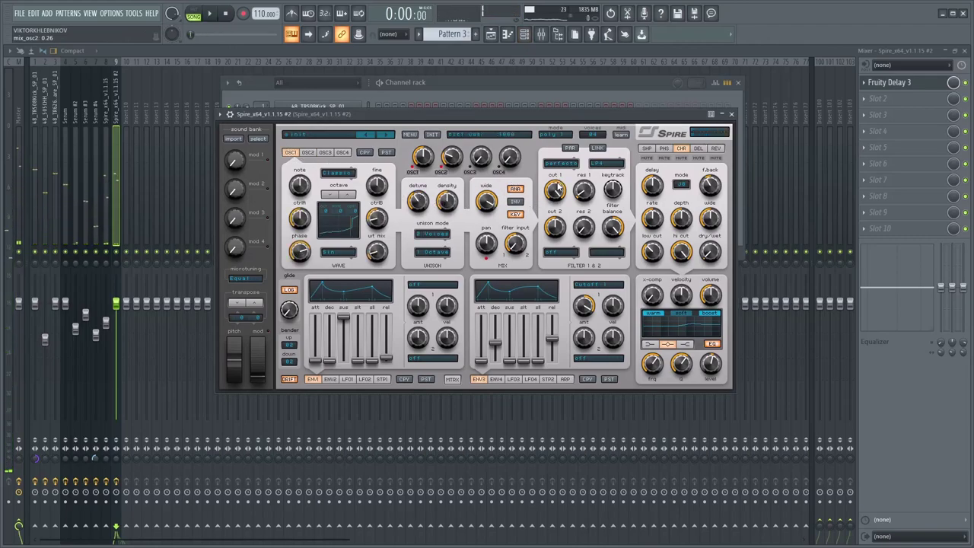
scroll(560, 205, down, 3)
key(space)
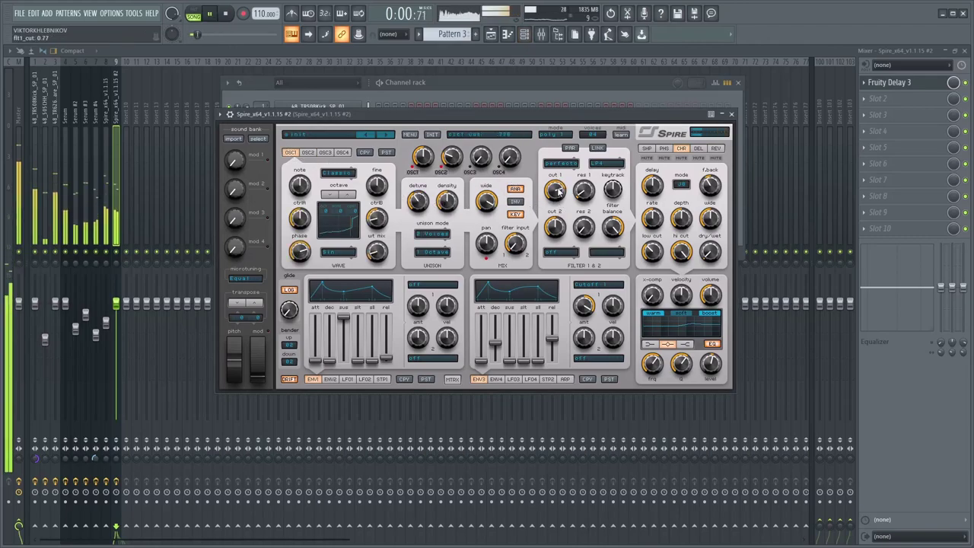
Set Spire's reverb dry/wet to 0.32, enable its sync, set damp to 0.51 and adjust the color
click(715, 149)
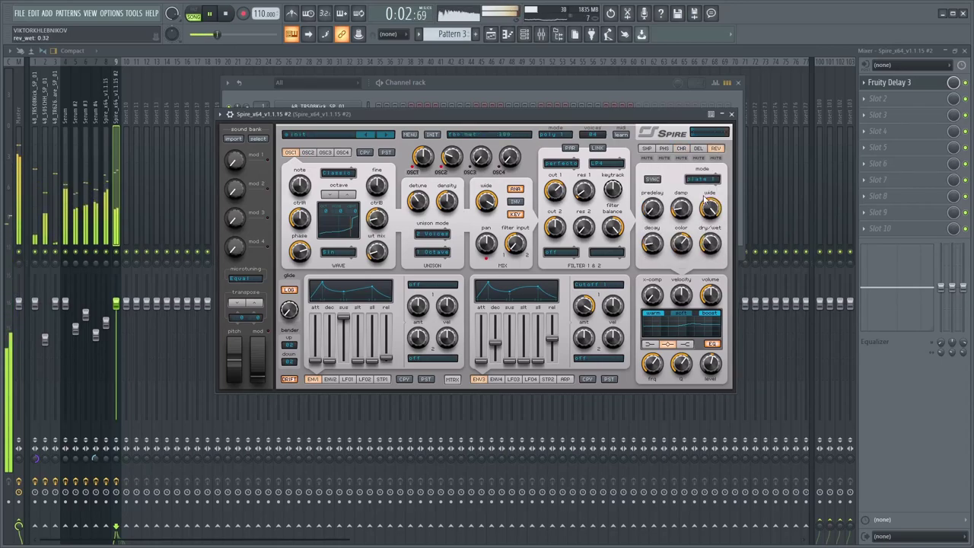
click(652, 179)
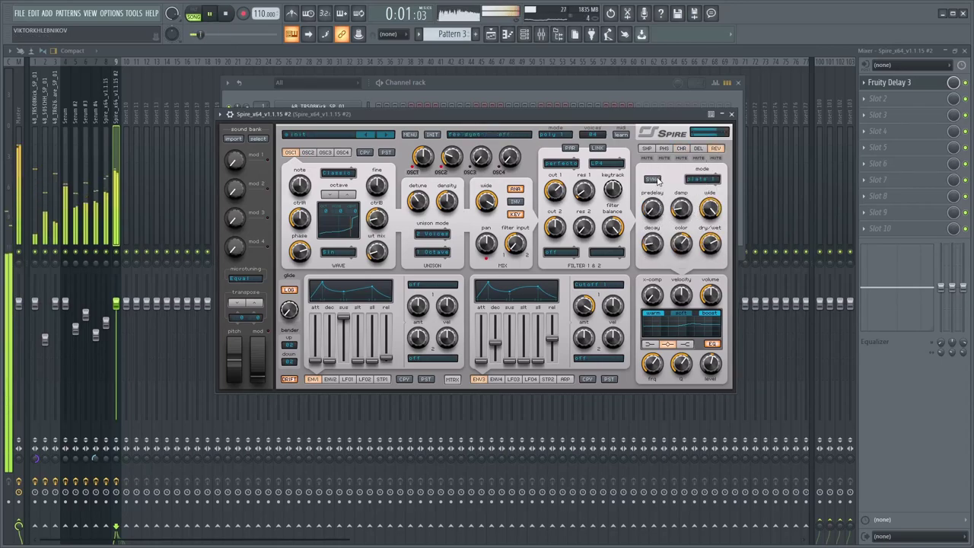
click(682, 240)
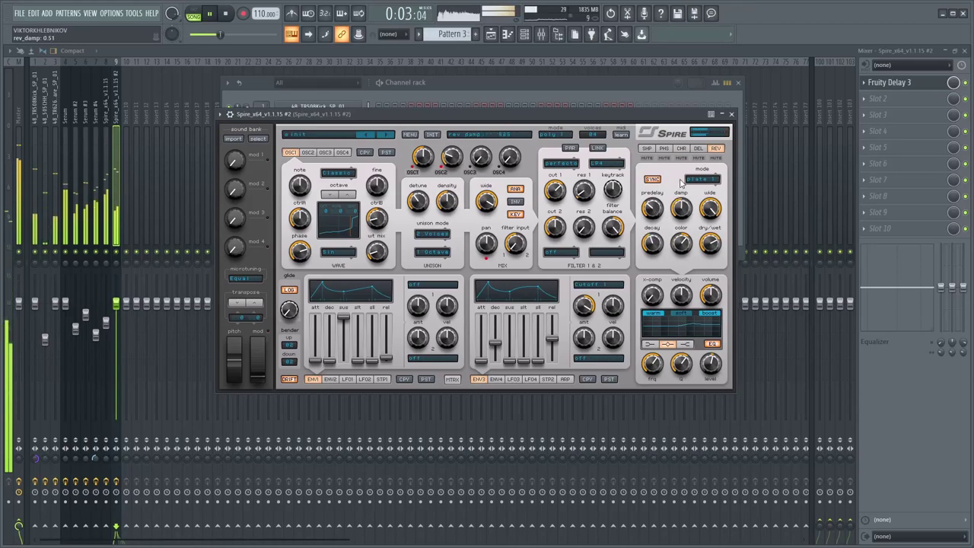
key(space)
key(space)
drag(682, 240, 681, 260)
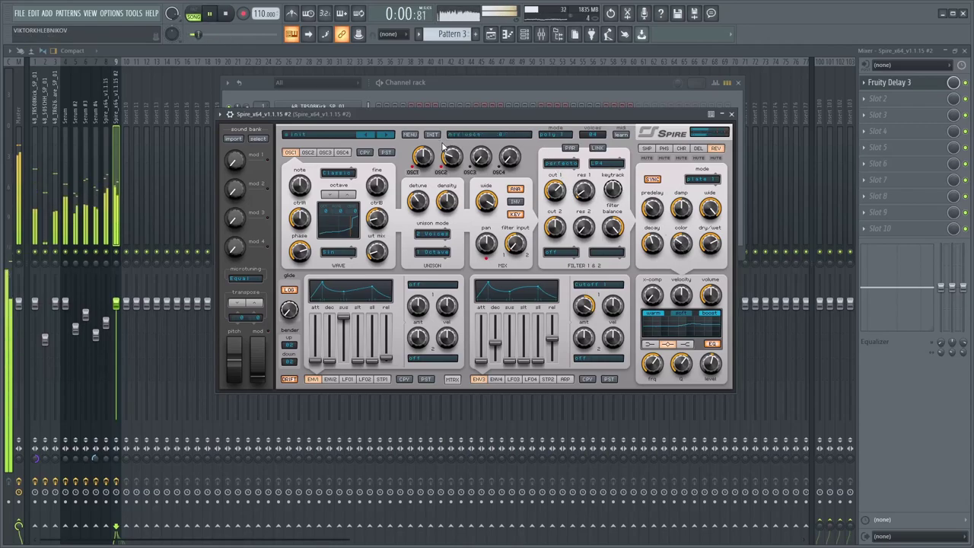
Bring in oscillator 3 one octave up and set its mix level to 0.54
drag(480, 156, 480, 163)
key(space)
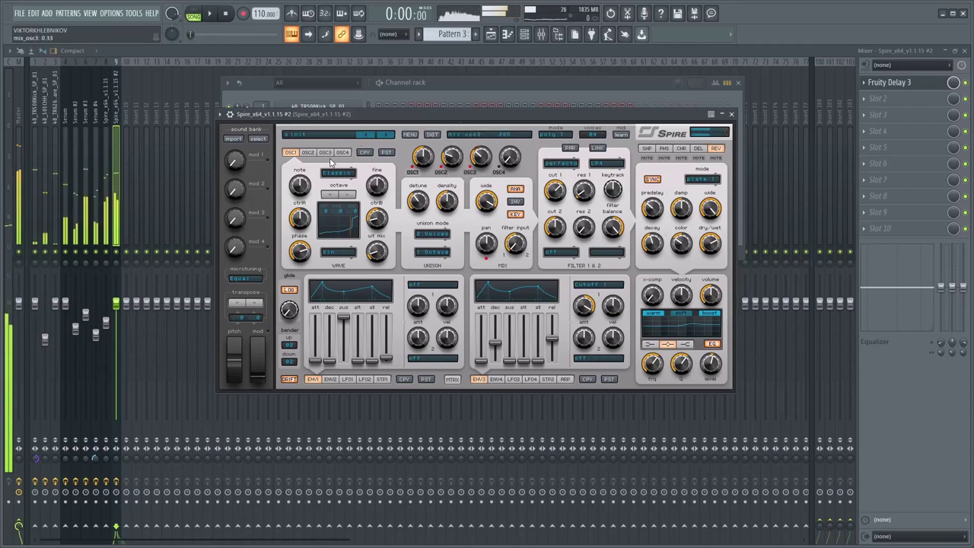
click(325, 152)
key(space)
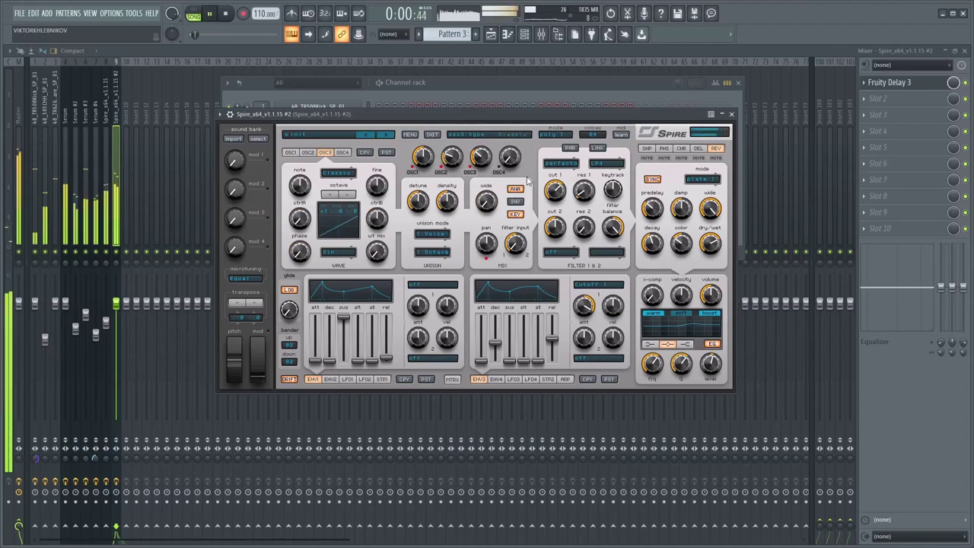
drag(487, 161, 487, 125)
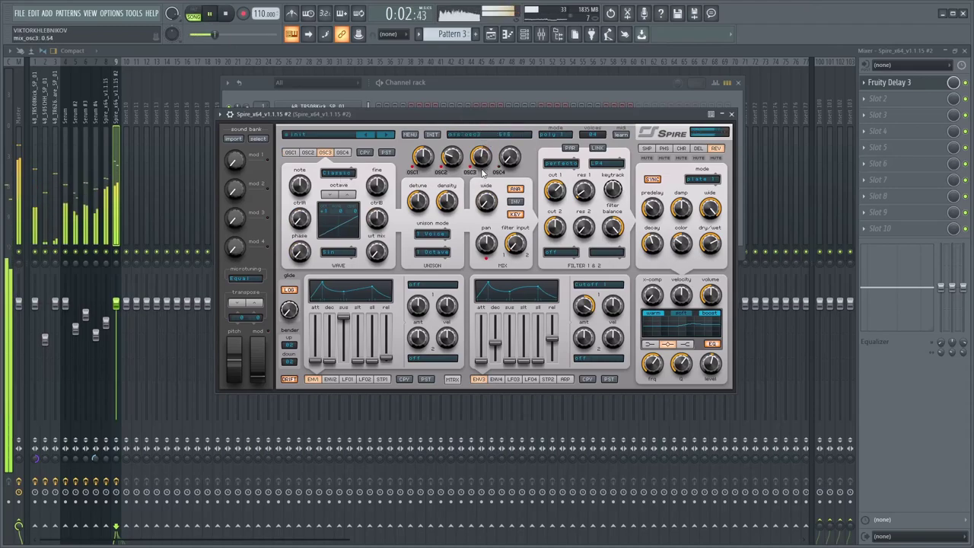
Increase oscillator 3's unison voices and set its wide amount to 0.39, then resume playback
click(441, 235)
click(437, 252)
key(space)
drag(487, 200, 487, 169)
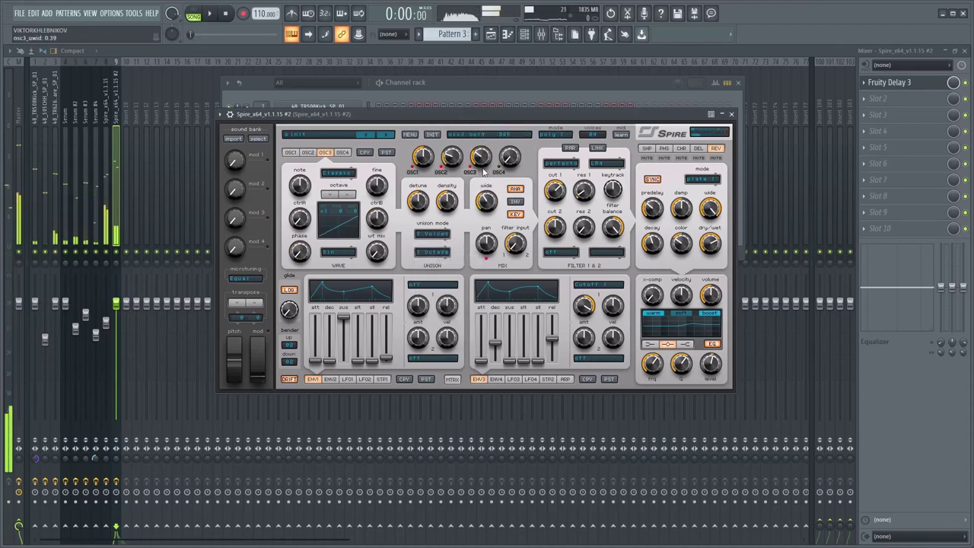
key(space)
Raise oscillator 3's ctrlA and lower its mix level, and bring oscillator 4's mix up to 0.67
drag(299, 218, 299, 202)
scroll(478, 162, down, 2)
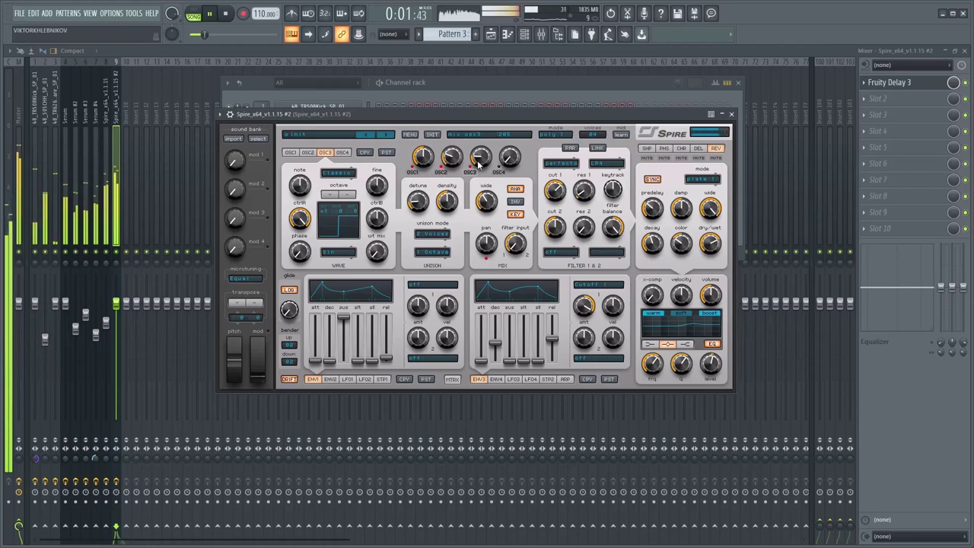
drag(510, 156, 499, 58)
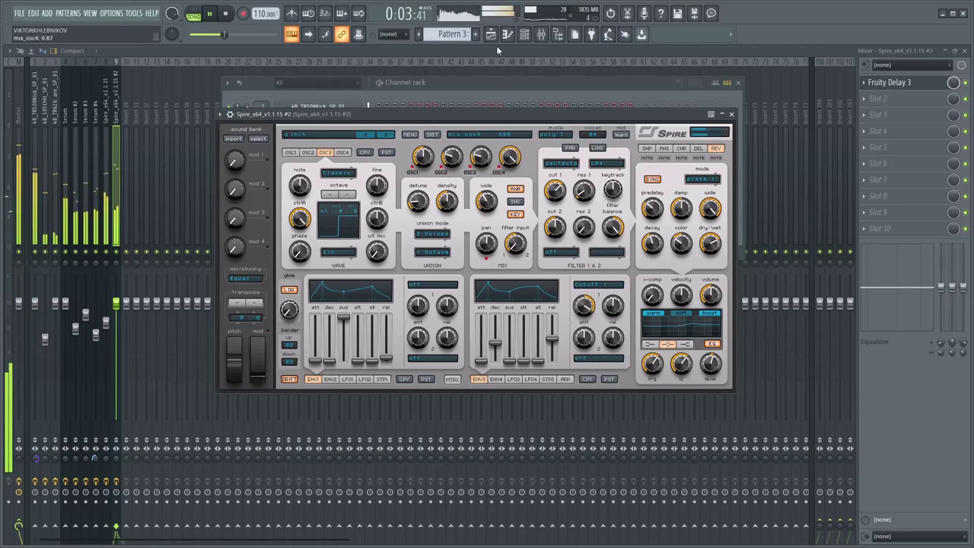
Raise Spire's oscillator 4 by two octaves and lower its mix level
click(344, 154)
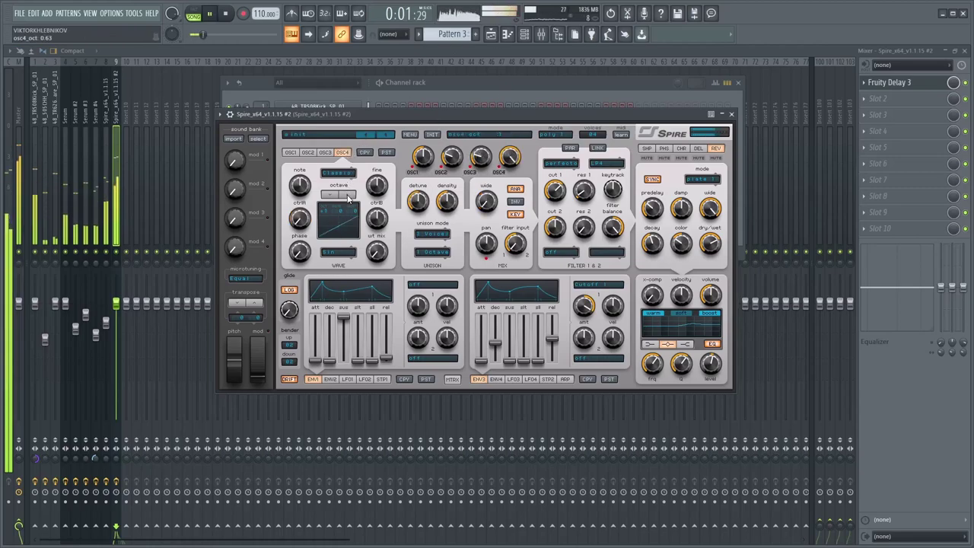
scroll(509, 157, down, 3)
scroll(513, 166, down, 1)
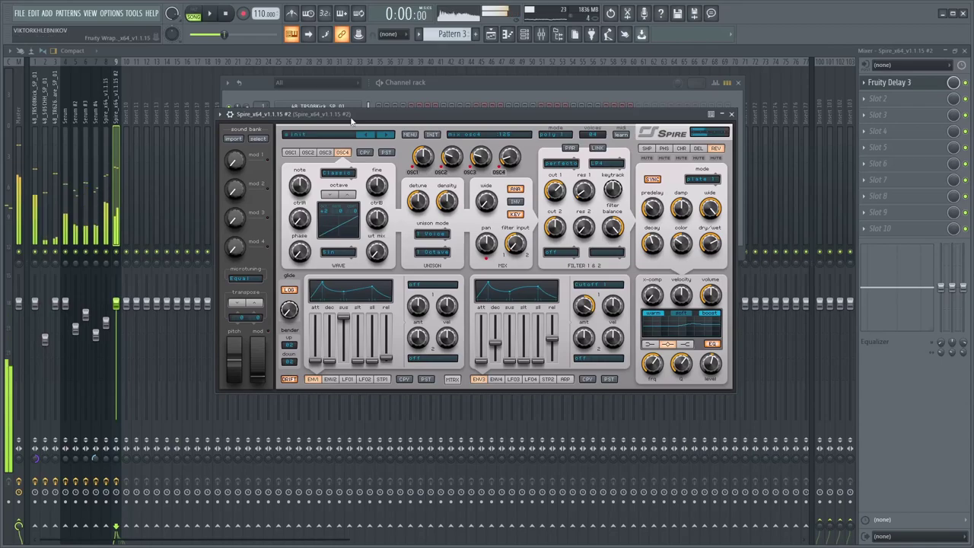
Add Fruity Parametric EQ 2 after the delay on the second Spire track, cut its low end and slightly dip the low mids
click(888, 104)
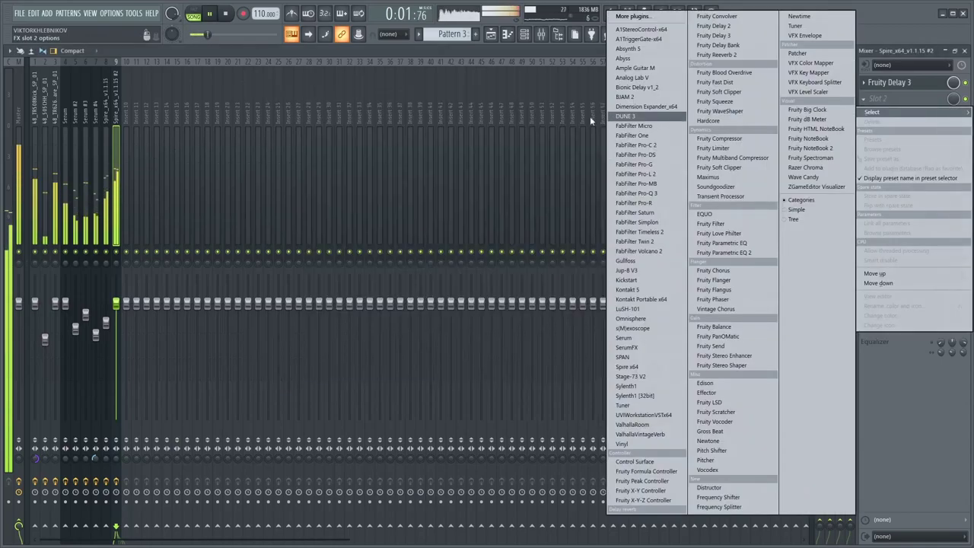
click(704, 253)
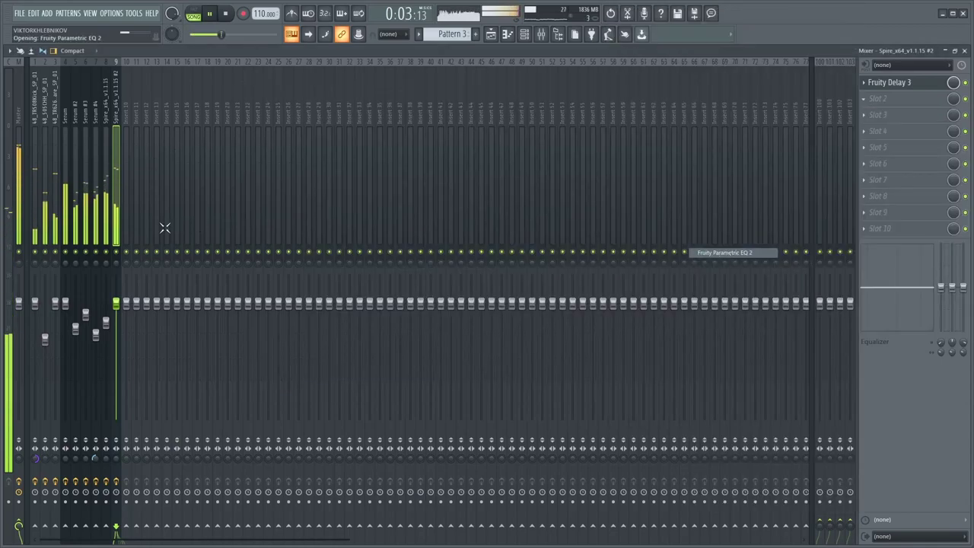
drag(145, 254, 175, 311)
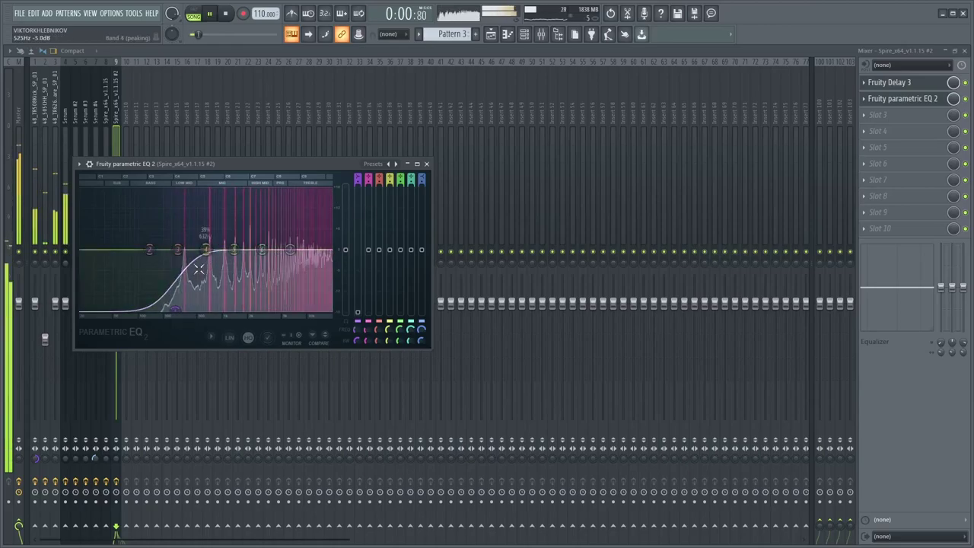
drag(205, 249, 251, 248)
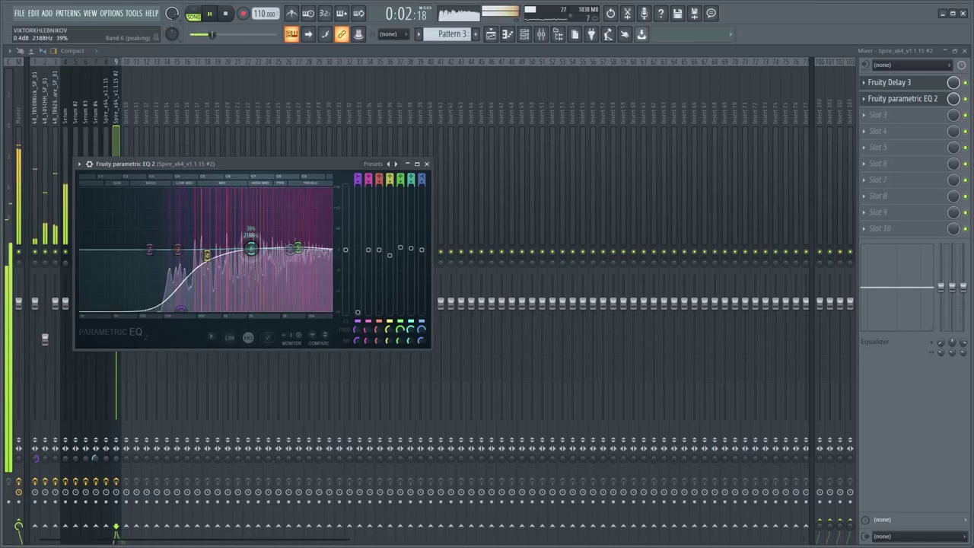
Extend the second Spire's melody with an F#4 note at the start of bar 2 and an F4 near the bar's middle
click(508, 34)
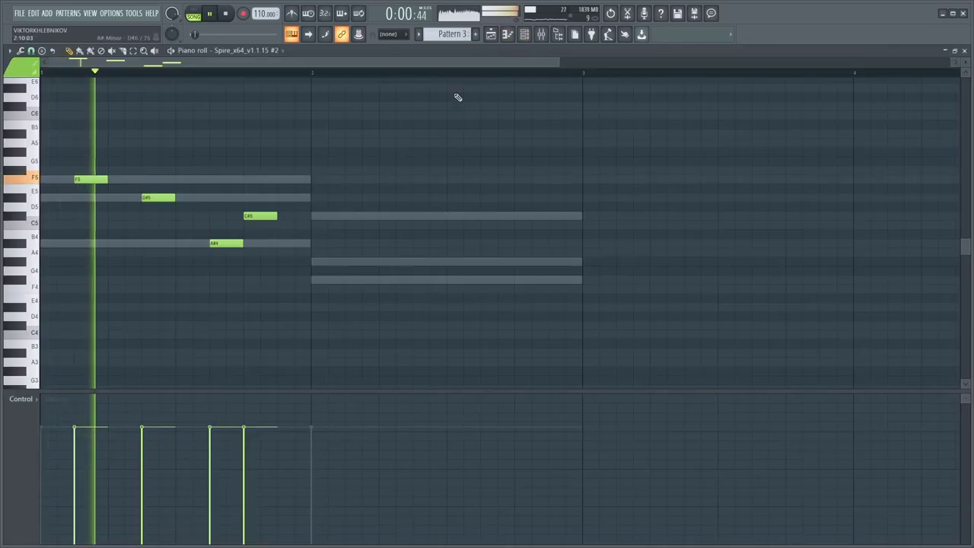
key(space)
click(312, 279)
key(space)
click(377, 290)
drag(378, 290, 408, 291)
key(space)
right_click(386, 296)
key(space)
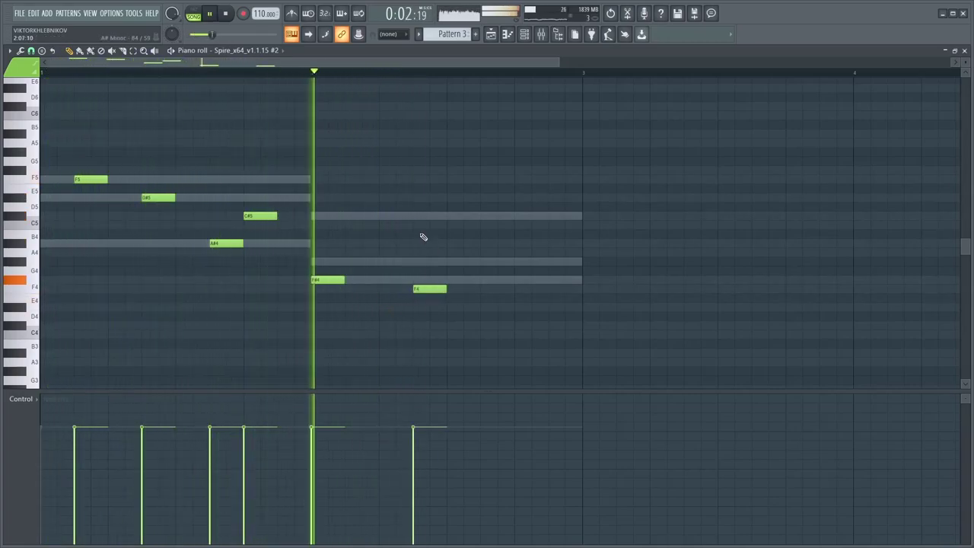
click(471, 279)
key(space)
key(space)
right_click(472, 279)
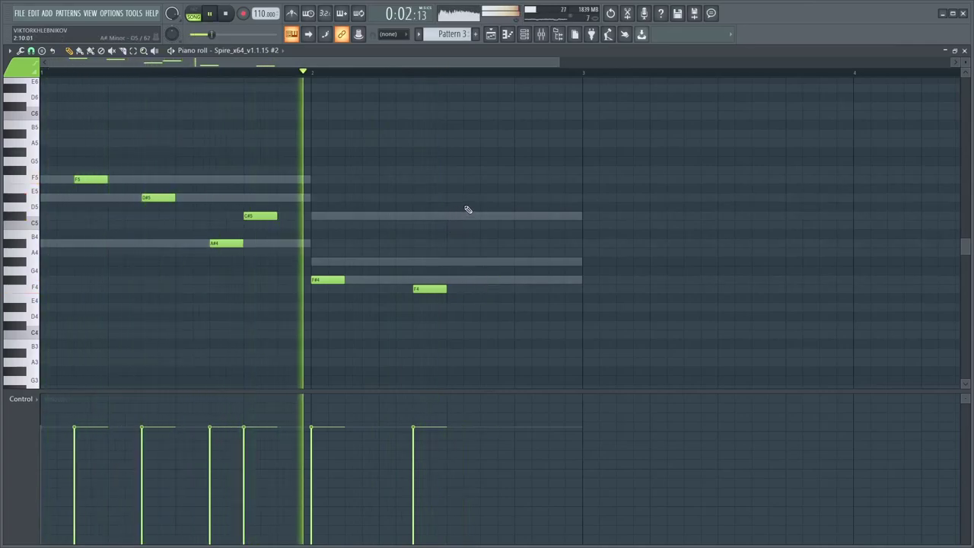
Add a G#4 note followed directly by a C#5 in the second half of bar 2 and play it back
key(space)
click(488, 270)
drag(487, 270, 503, 249)
click(522, 218)
key(space)
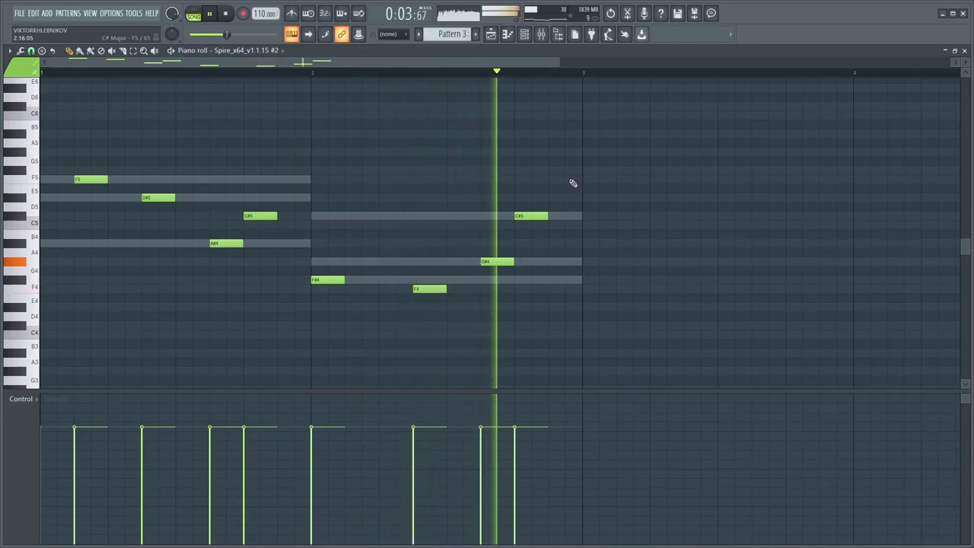
Lower the last note of bar 2 to C5 and add a C#5 right after it to fill the bar
key(space)
drag(522, 217, 522, 235)
key(space)
click(560, 216)
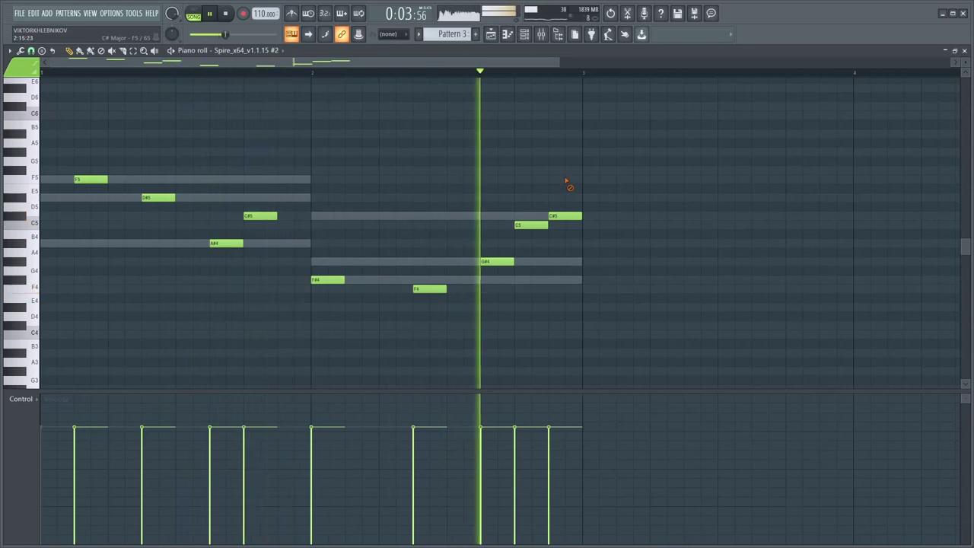
Reopen the second Spire instrument from the channel rack
click(525, 34)
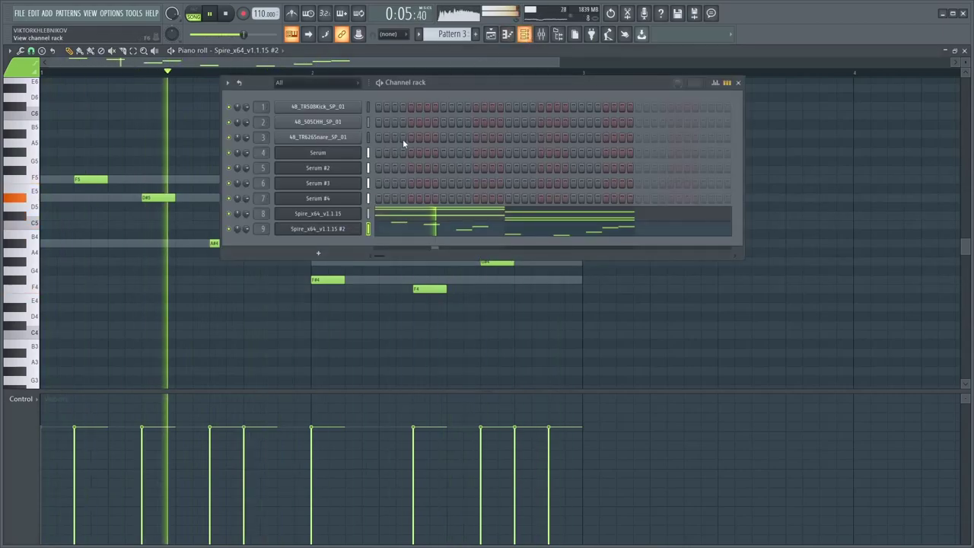
click(320, 230)
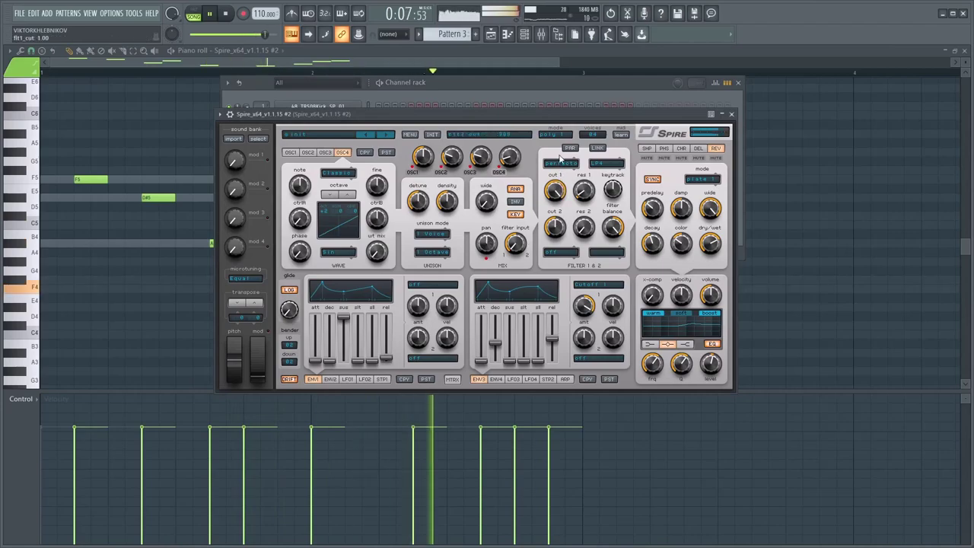